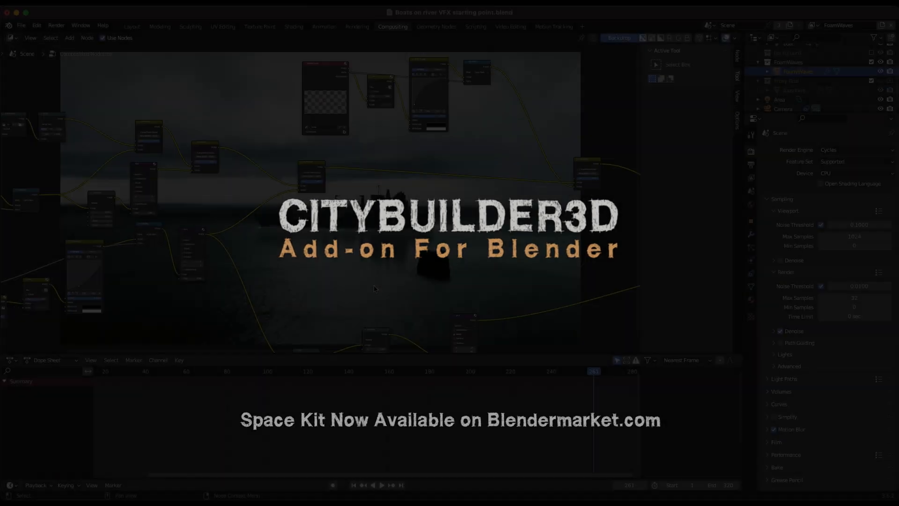
Examine the FoamWaves node chain in the compositing tree, from its Render Layers node through Set Alpha to the Alpha Over node
scroll(374, 288, "down", 5)
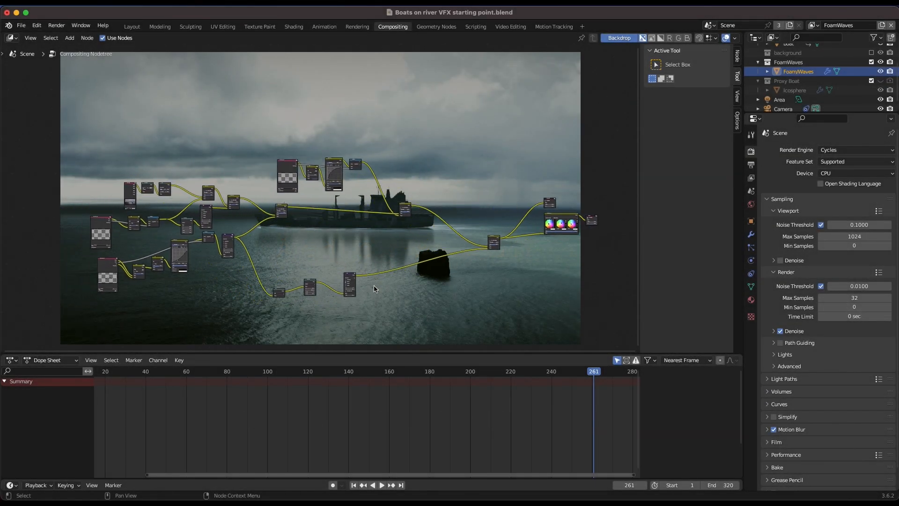
key("v")
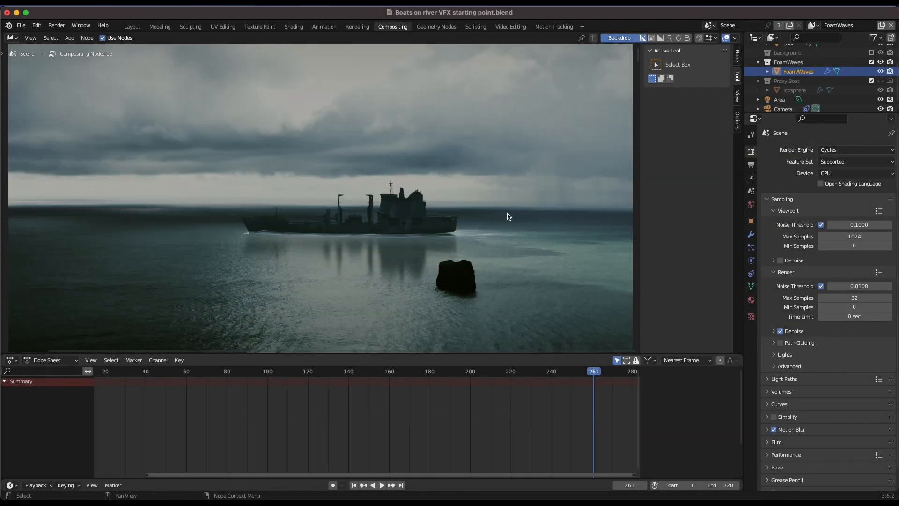
scroll(273, 237, "down", 10)
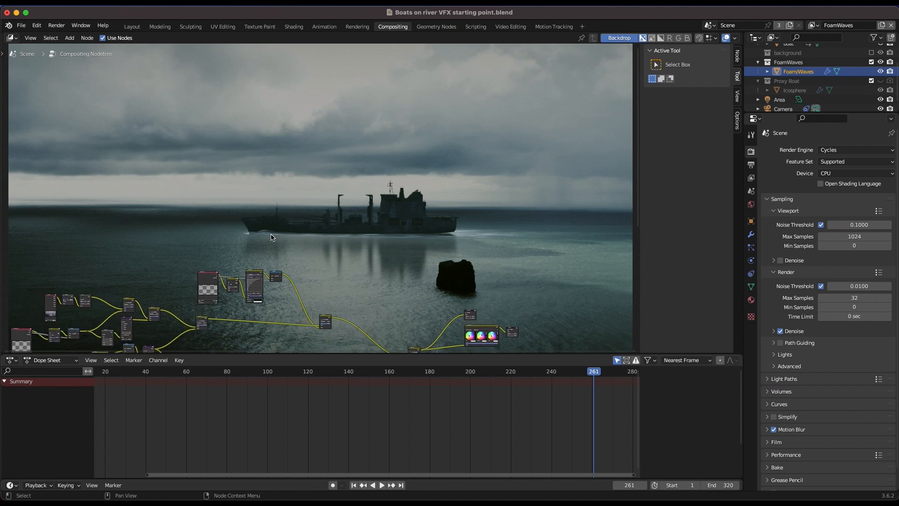
scroll(272, 237, "up", 2)
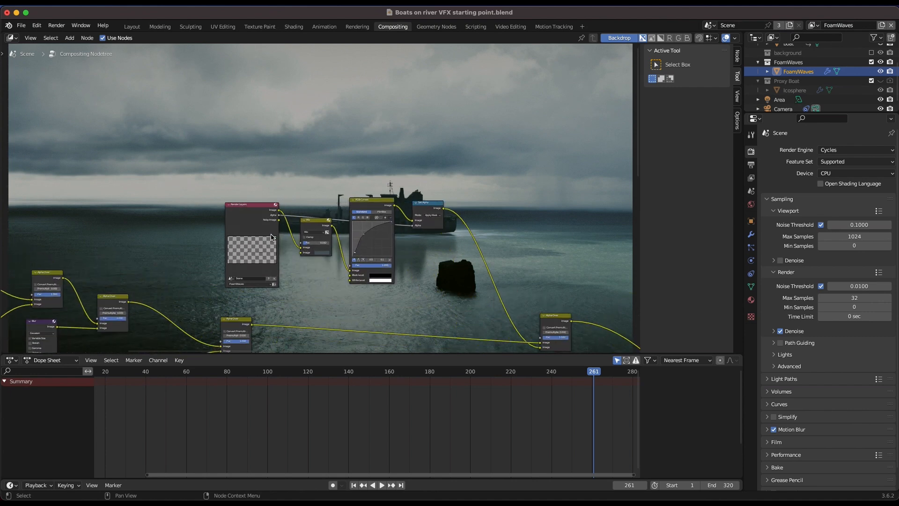
scroll(342, 245, "up", 3)
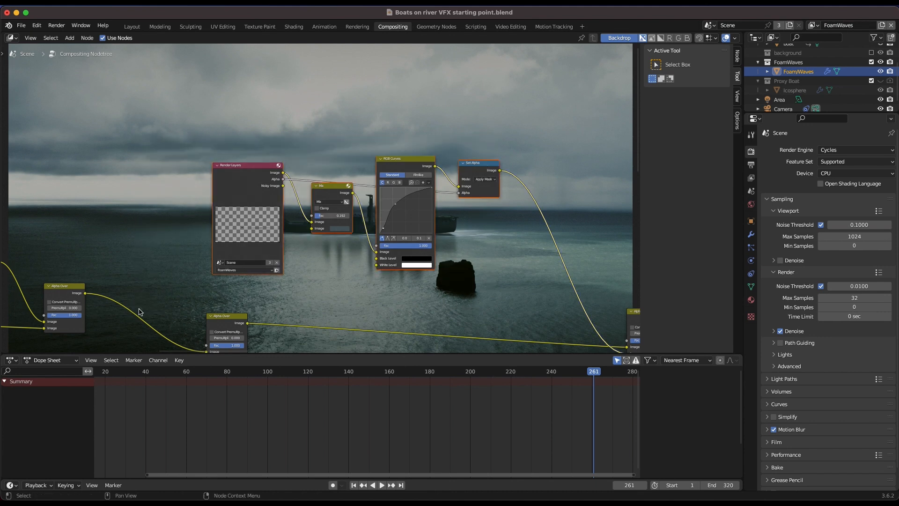
middle_click_drag(469, 196, 327, 189)
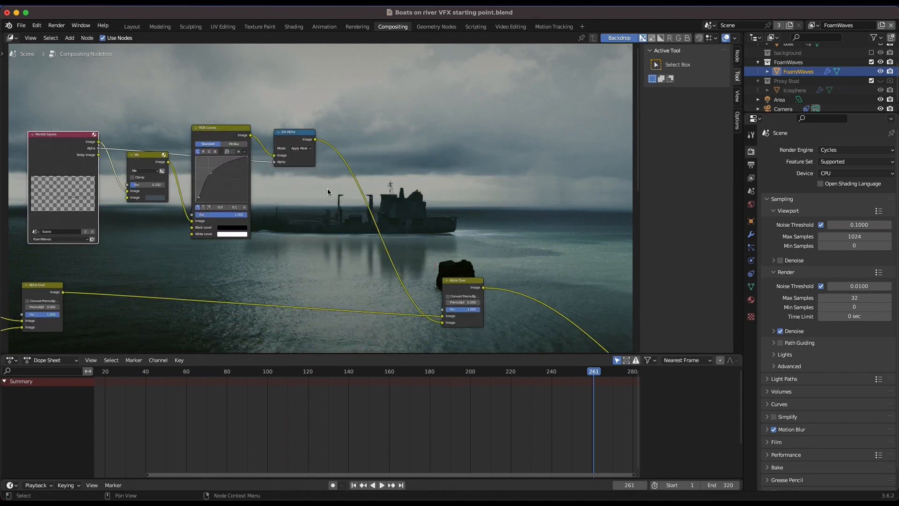
left_click_drag(313, 121, 138, 243)
middle_click_drag(516, 310, 449, 308)
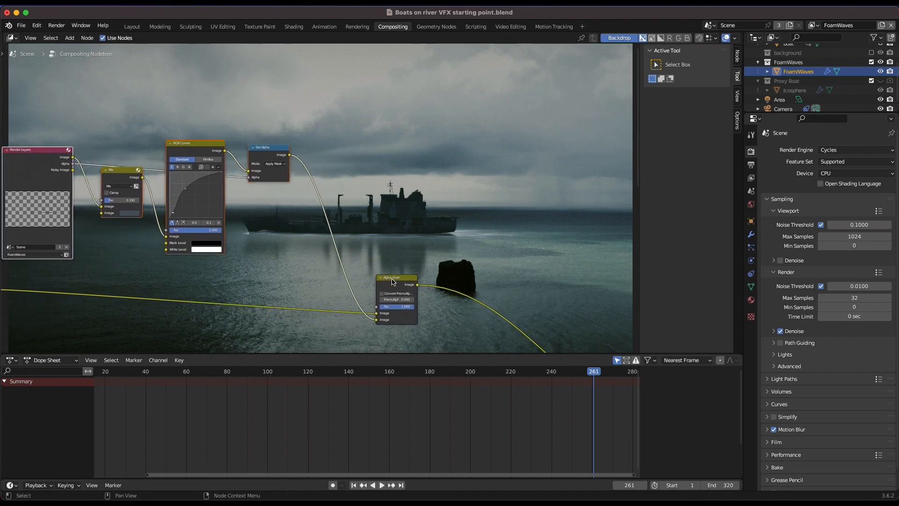
left_click_drag(384, 280, 327, 259)
middle_click_drag(356, 290, 468, 309)
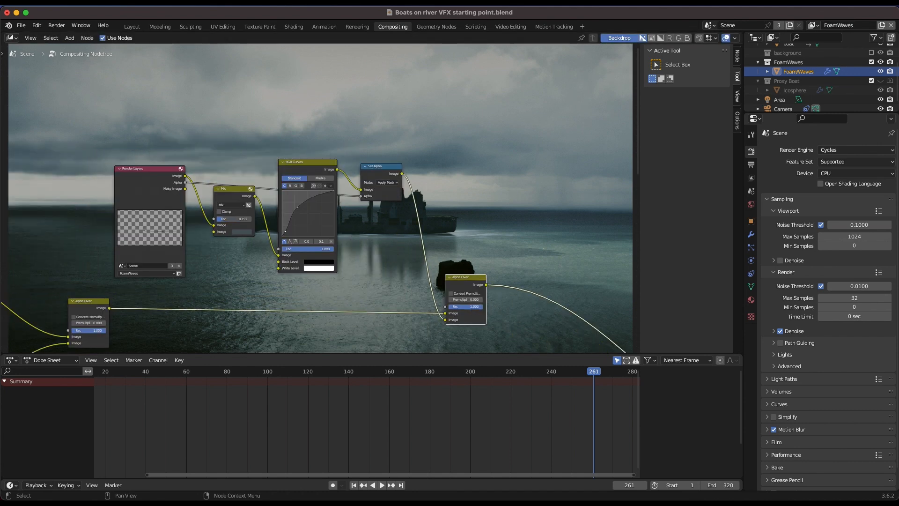
Compare the composite without foam by setting the foam's Alpha Over factor to 0, and undo that change
key("a")
key("Delete")
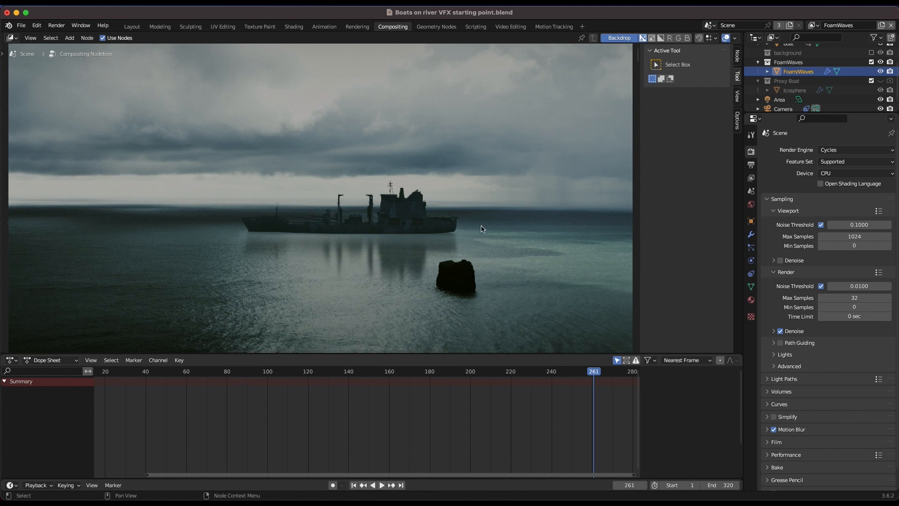
key("super+z")
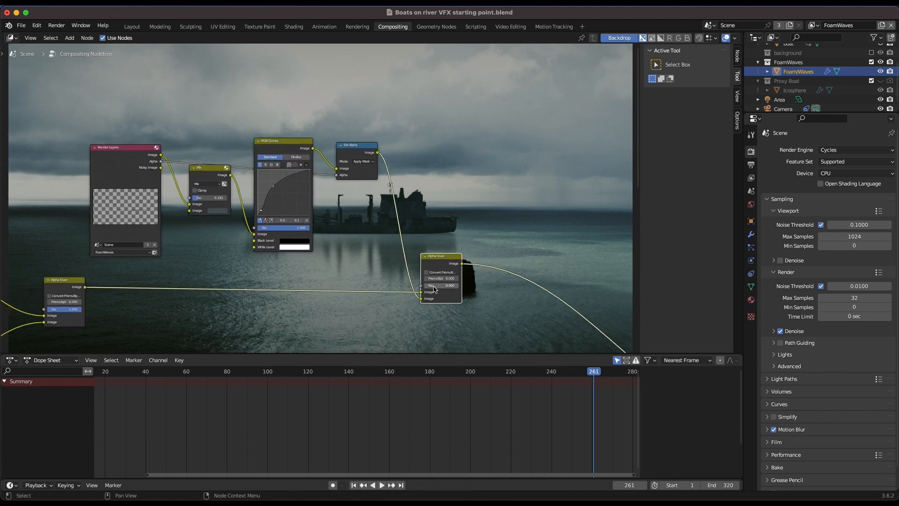
scroll(456, 181, "up", 8)
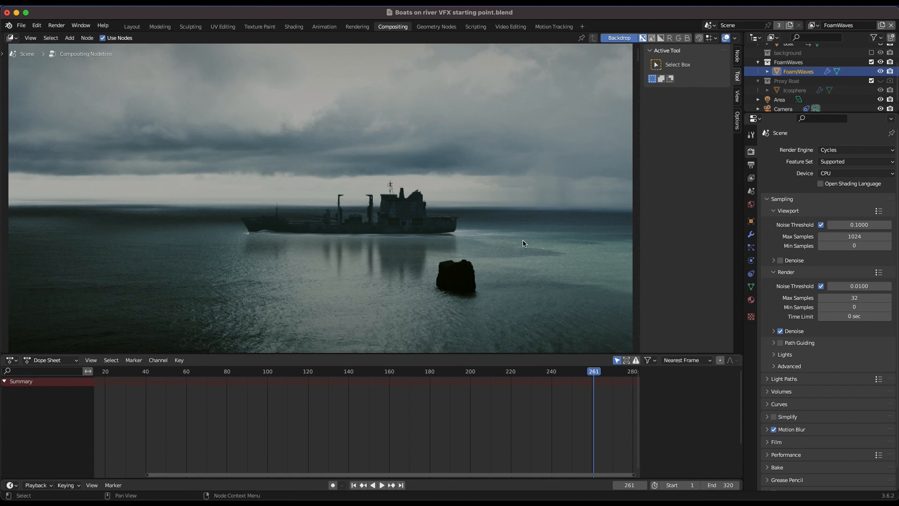
Preview the foam pass alone by adding a Viewer node connected to the FoamWaves Render Layers node
scroll(262, 168, "down", 8)
scroll(263, 167, "up", 4)
key("shift+a")
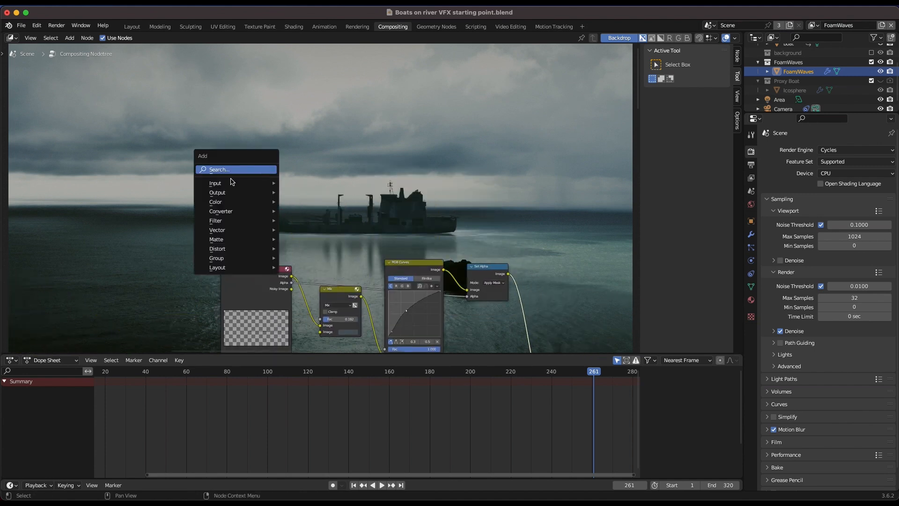
mouse_move(227, 193)
left_click(302, 229)
left_click_drag(291, 276, 359, 220)
scroll(246, 233, "up", 6)
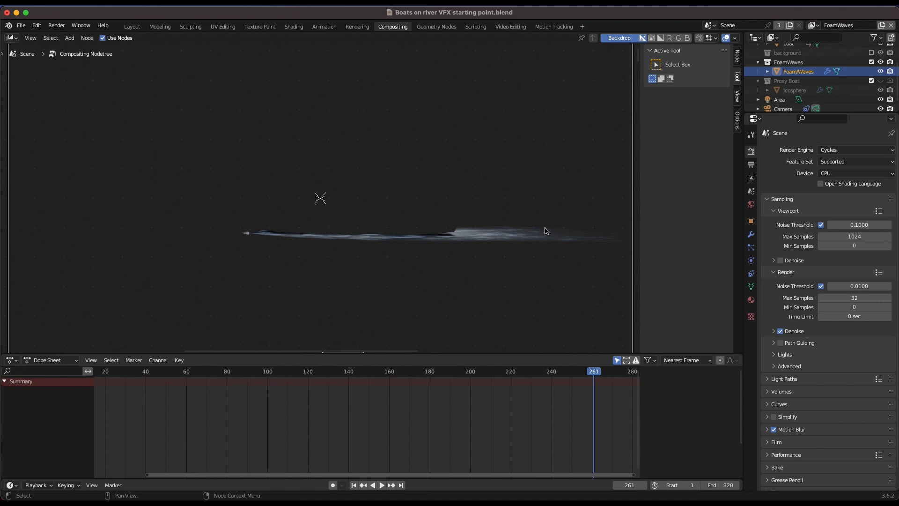
Examine the full compositing node tree, following how the render layer branches merge through the Alpha Over nodes into the final output
scroll(394, 265, "down", 3)
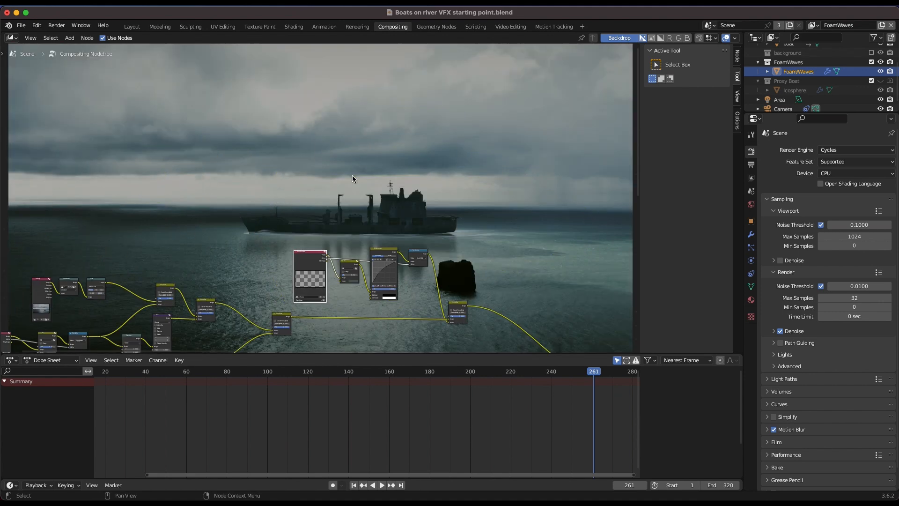
scroll(352, 177, "up", 2)
scroll(352, 176, "down", 6)
scroll(352, 177, "down", 4)
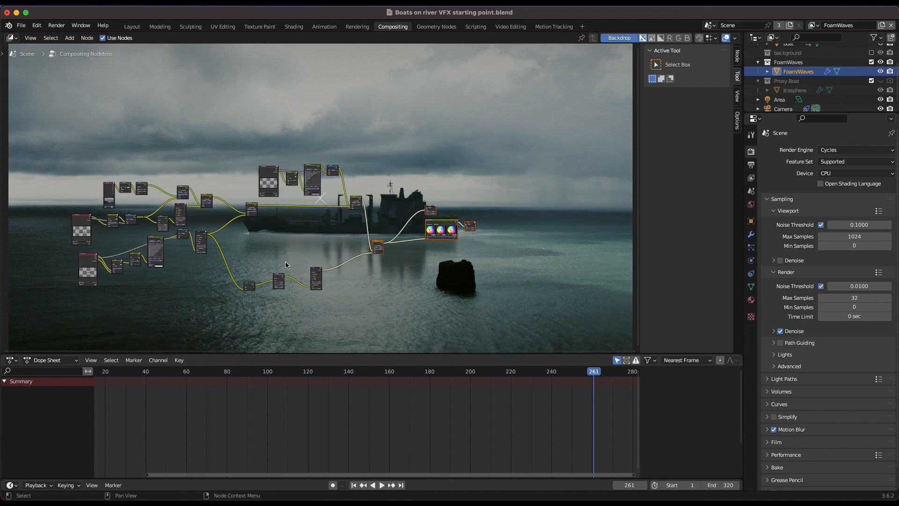
scroll(274, 255, "up", 5)
scroll(274, 255, "down", 5)
scroll(275, 255, "up", 3)
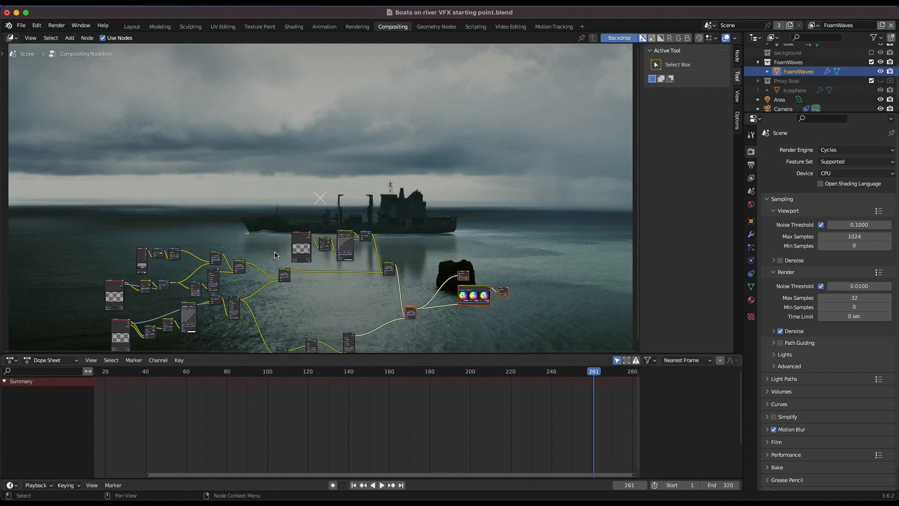
scroll(275, 255, "up", 3)
scroll(275, 256, "down", 6)
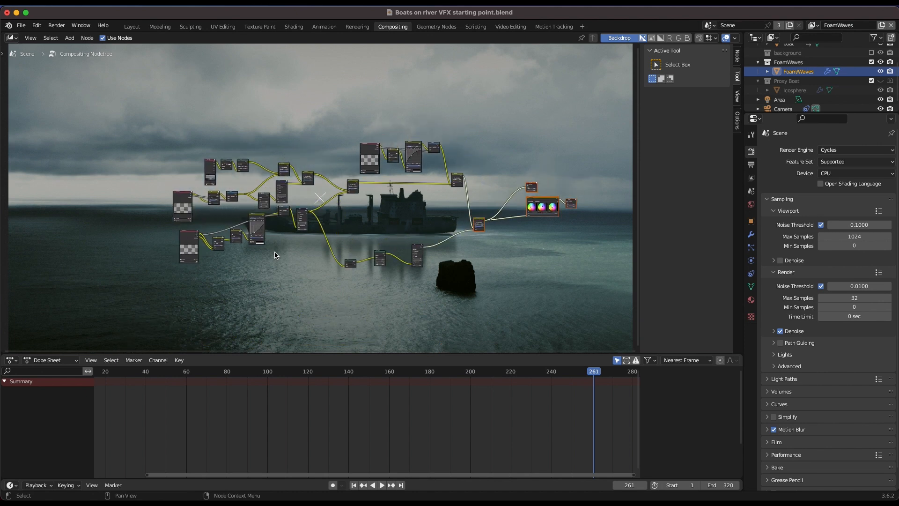
scroll(274, 255, "up", 4)
scroll(274, 256, "left", 4)
scroll(457, 167, "right", 8)
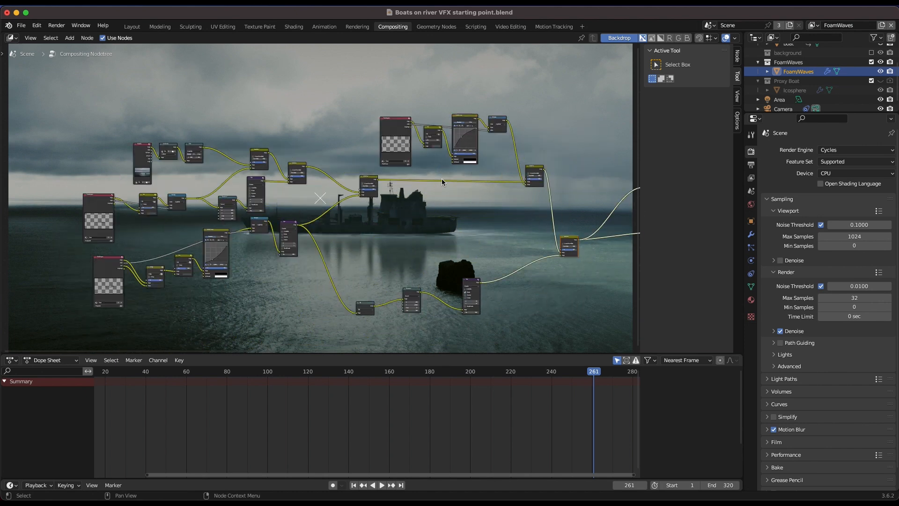
scroll(489, 163, "up", 2)
scroll(488, 163, "up", 8)
scroll(489, 163, "right", 3)
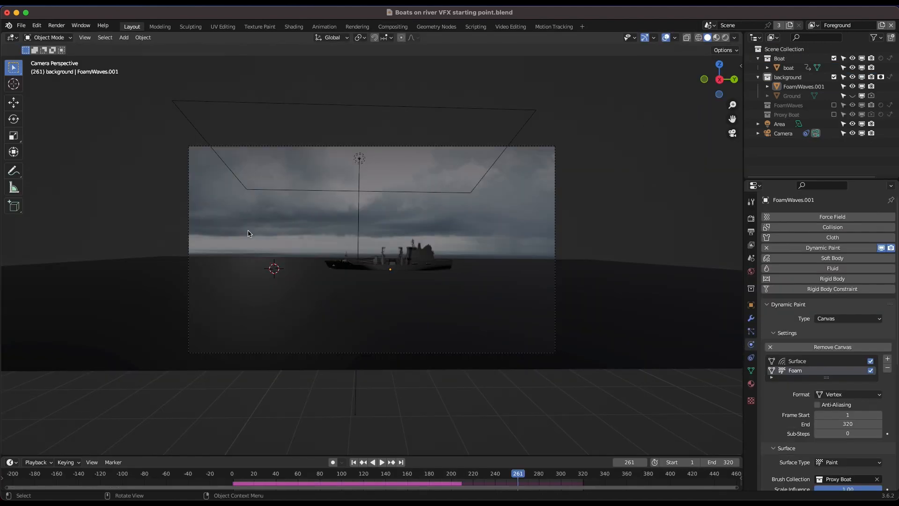
Switch to the FoamWaves view layer in the Layout workspace and delete the FoamWaves object
left_click(815, 25)
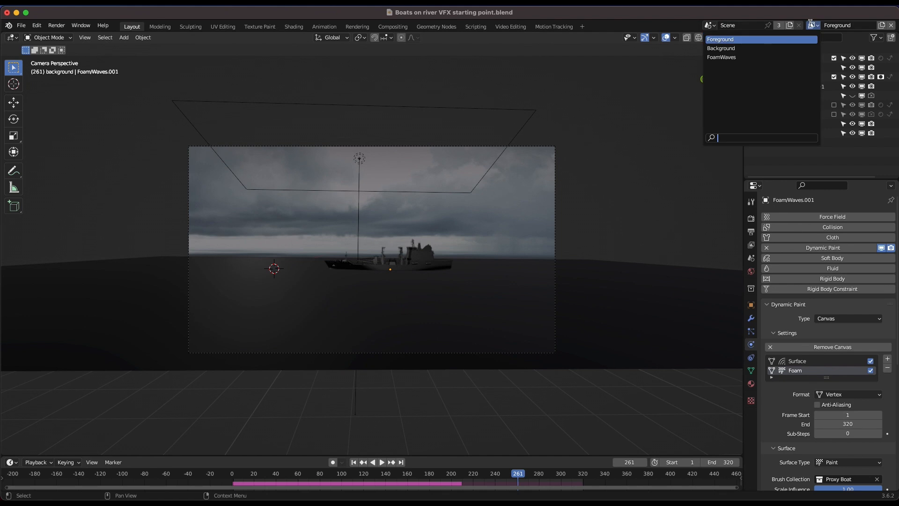
left_click(738, 58)
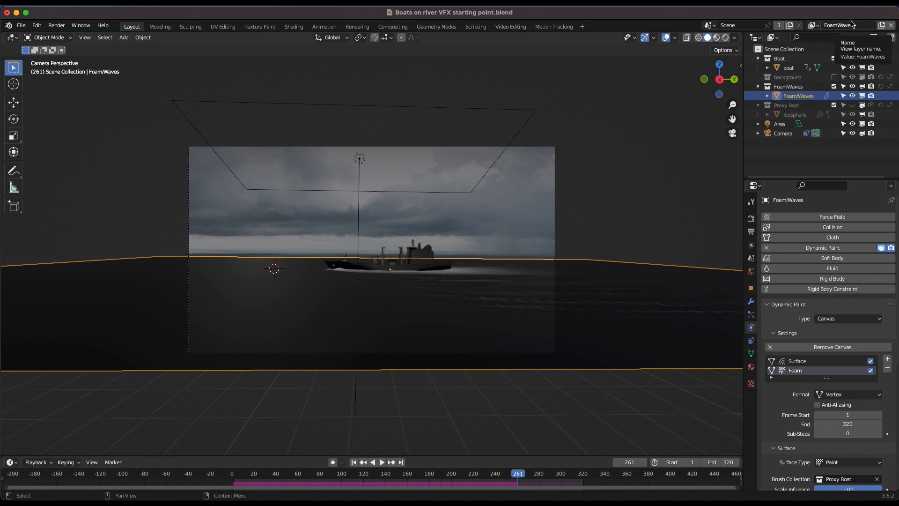
left_click(801, 95)
key("x")
Delete the Icosphere, FoamWaves.001 and the emptied Proxy Boat and FoamWaves collections, keeping only the boat and Ground collections
left_click(792, 97)
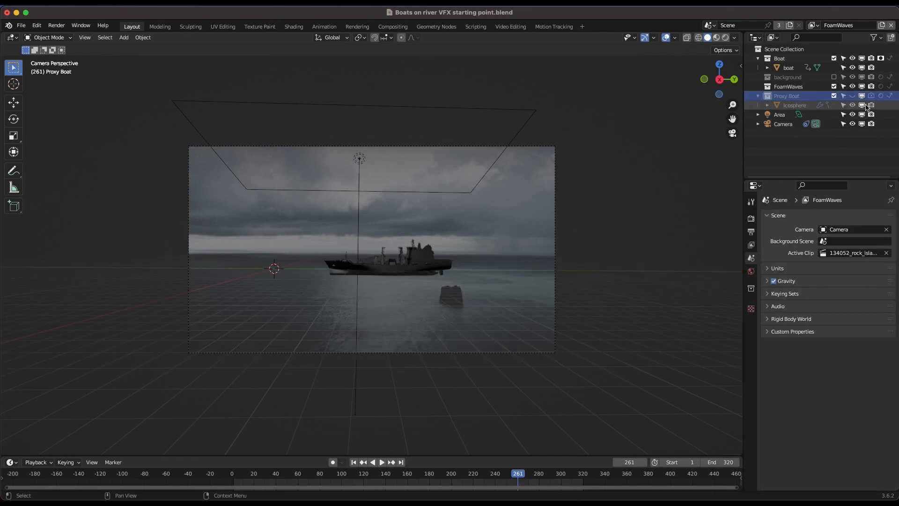
left_click(799, 105)
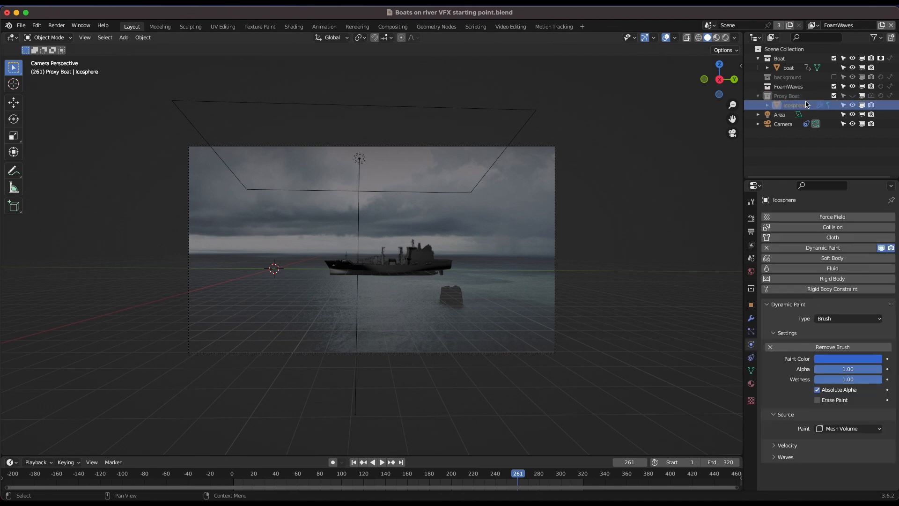
left_click(853, 96)
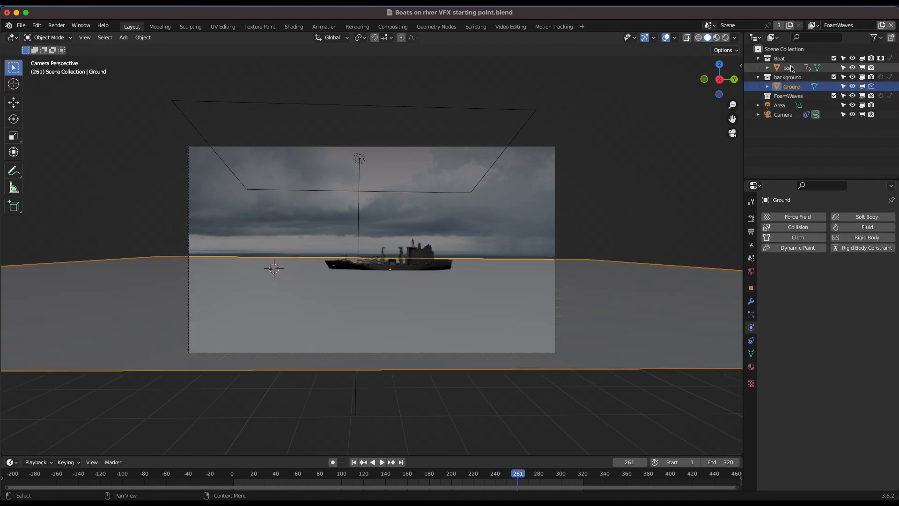
left_click(799, 69)
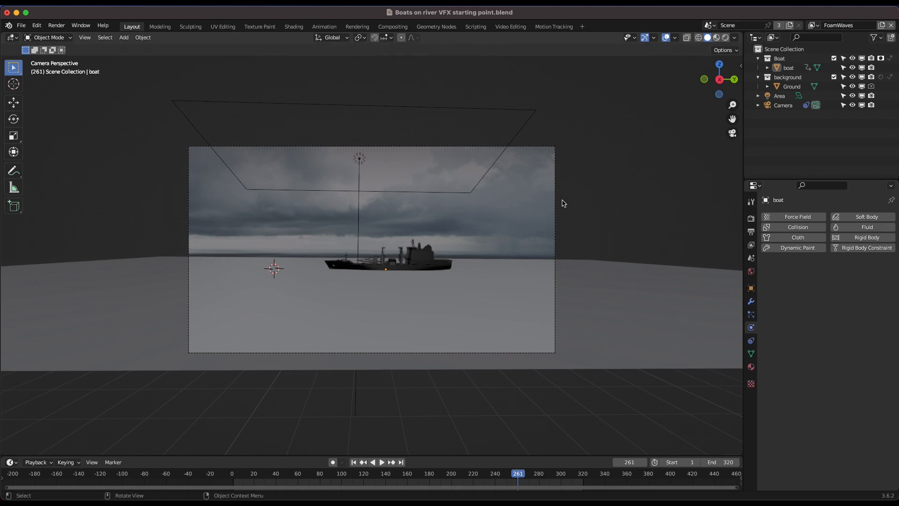
left_click(780, 59)
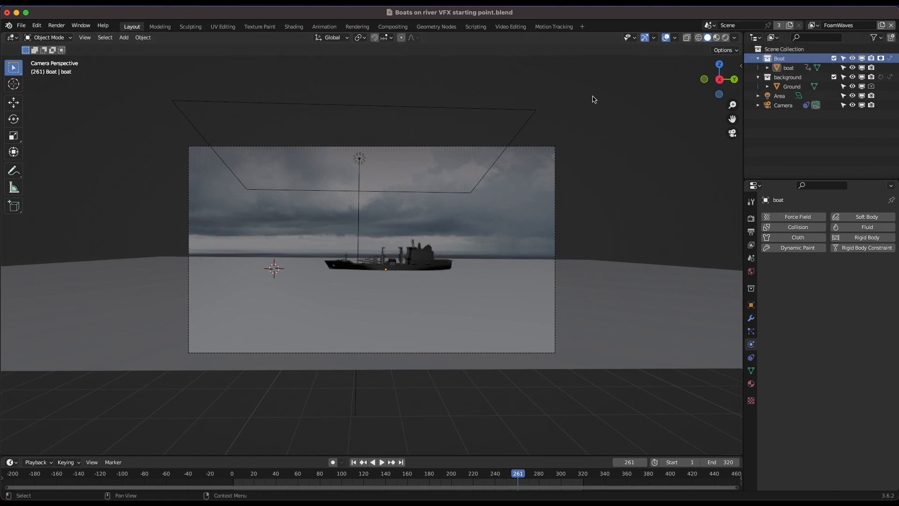
left_click(417, 262)
key("g")
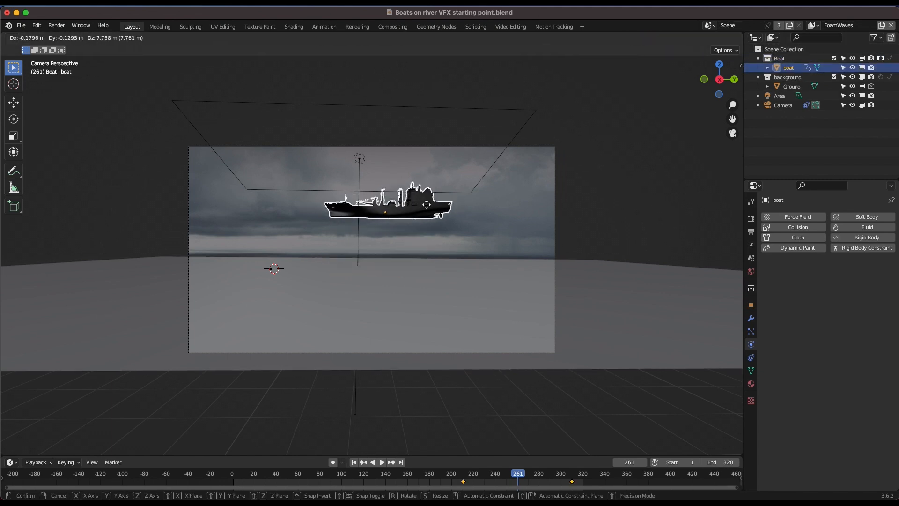
key("Escape")
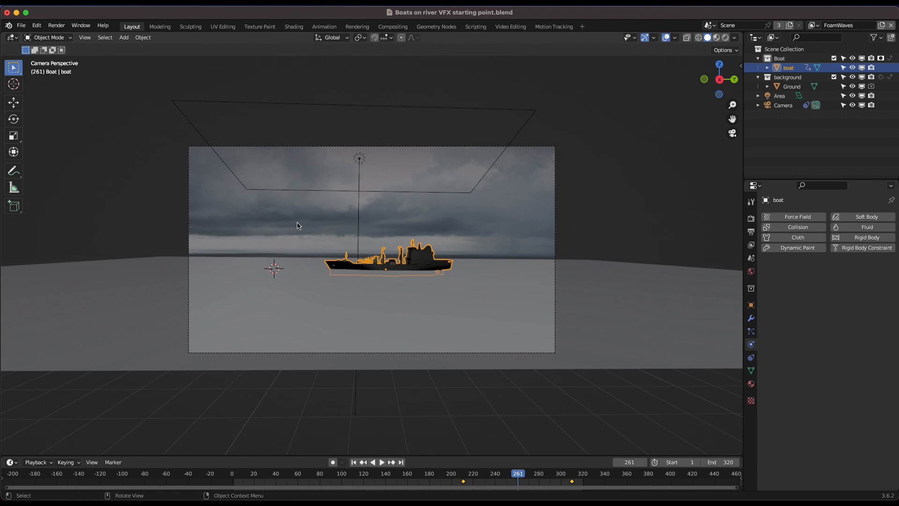
Check the Ground plane's material and preview the scene in Rendered viewport shading
left_click(796, 86)
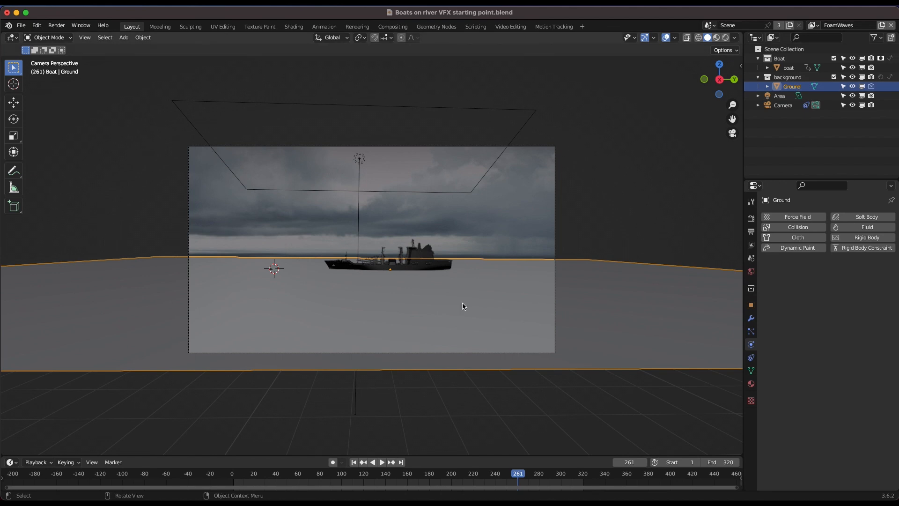
key("z")
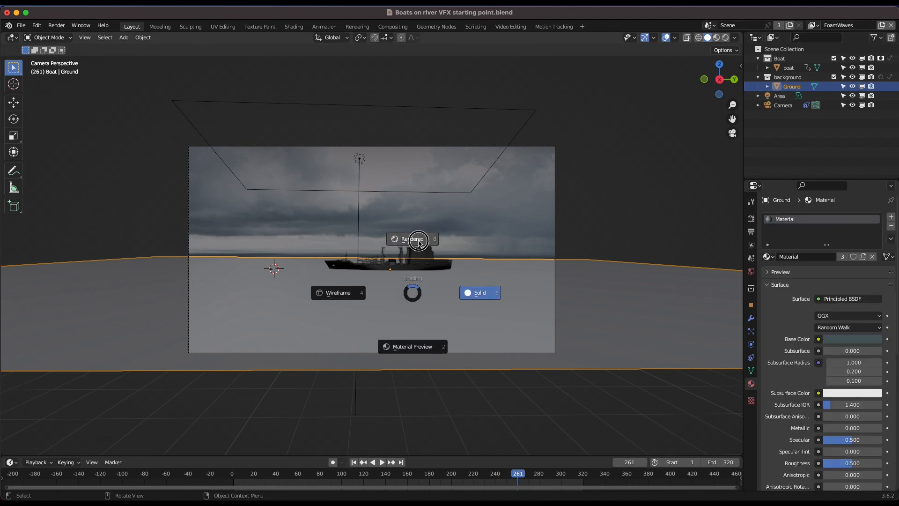
left_click(418, 243)
left_click(500, 220)
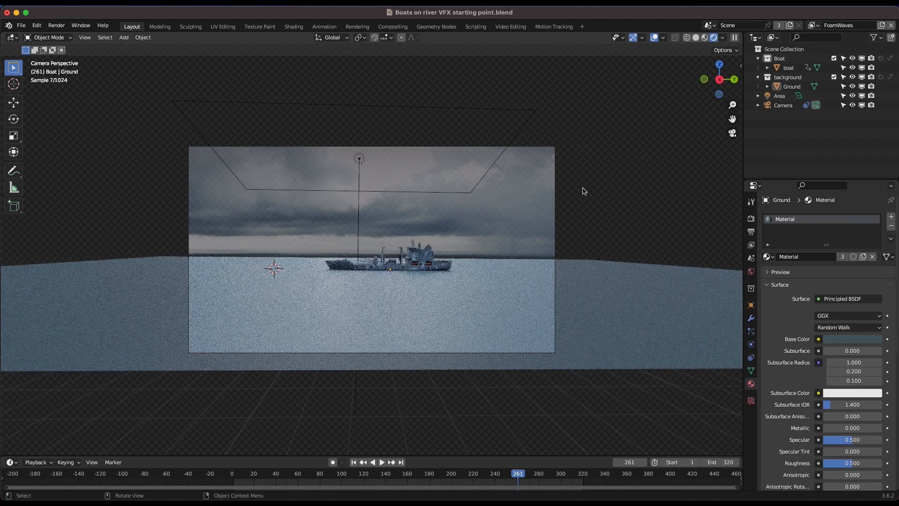
Keep FoamWaves as the active view layer and select the Ground plane in the background collection
left_click(787, 76)
left_click(814, 25)
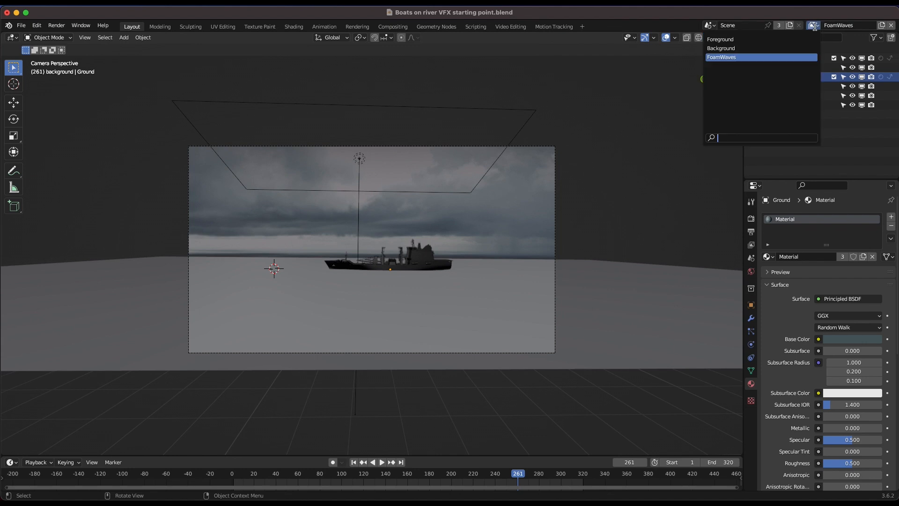
left_click(736, 57)
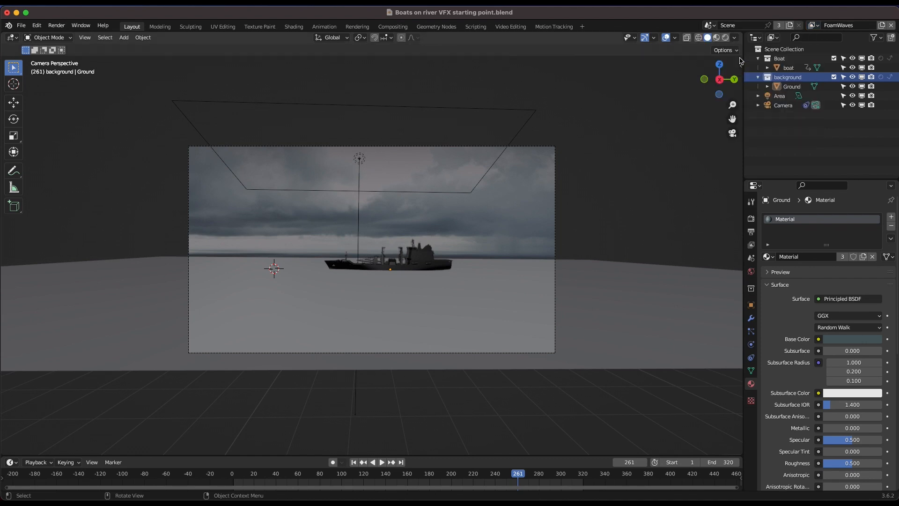
left_click(788, 68)
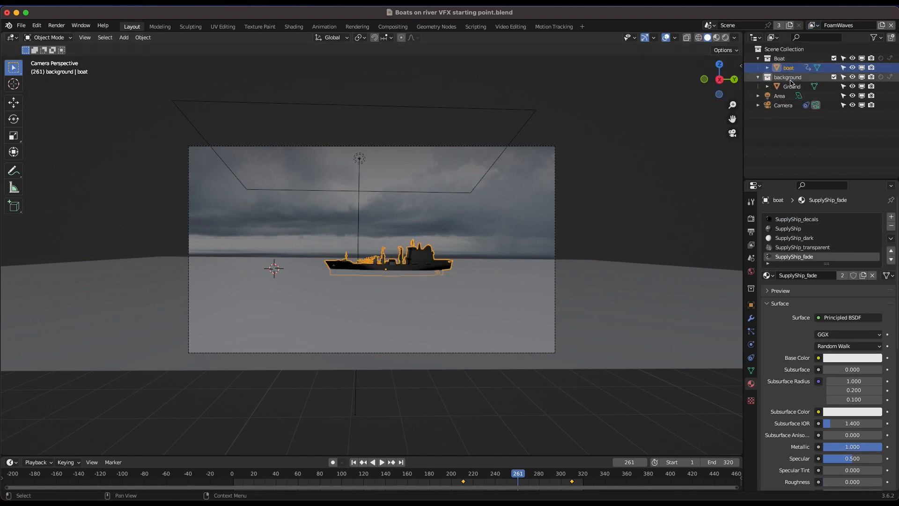
left_click(792, 87)
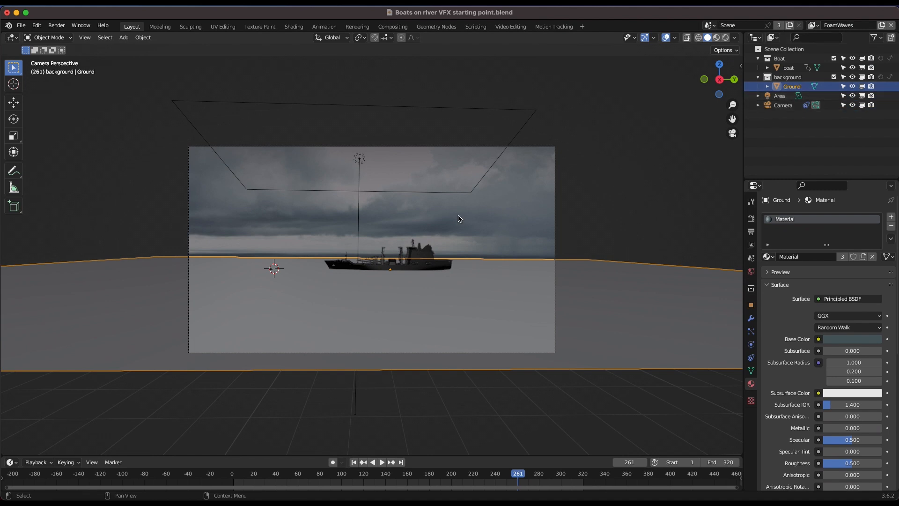
Inspect the boat and its waterline against the footage in Wireframe shading, and return to Solid shading with the Ground plane selected
key("alt+z")
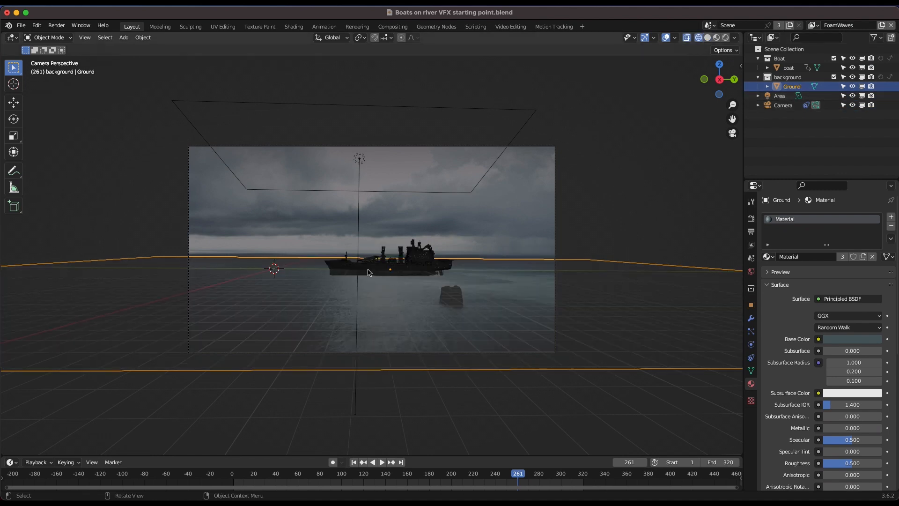
scroll(367, 272, "up", 4)
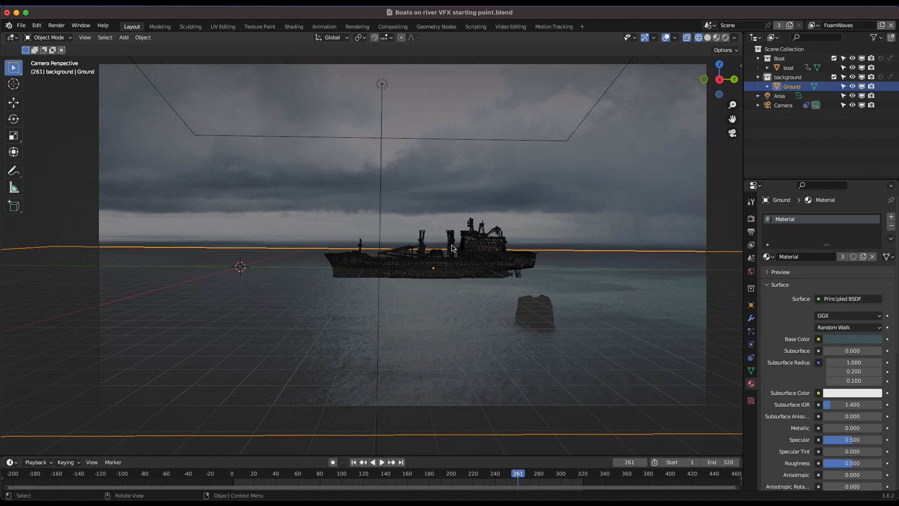
left_click(492, 249)
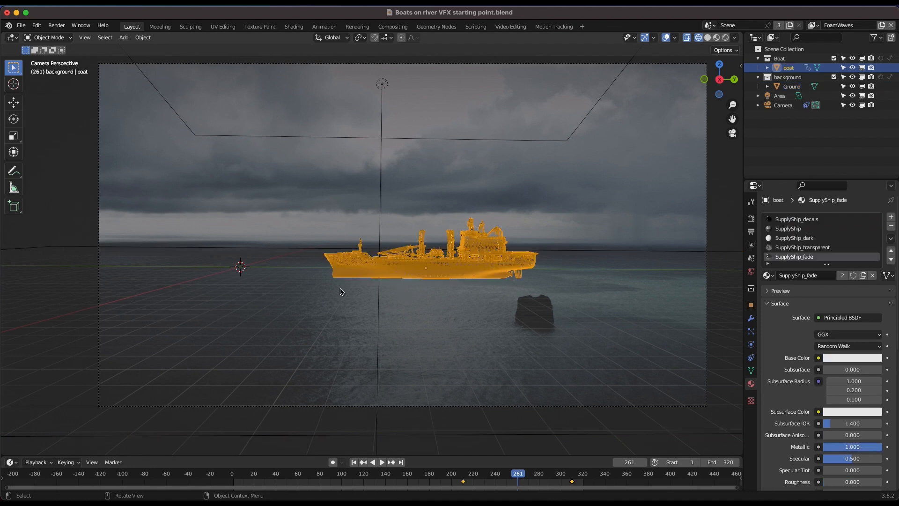
key("z")
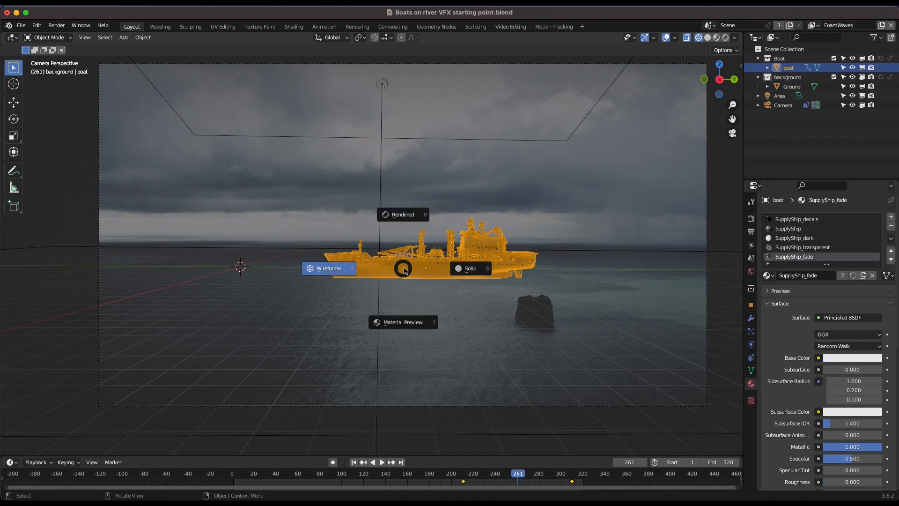
left_click(477, 271)
left_click(397, 275)
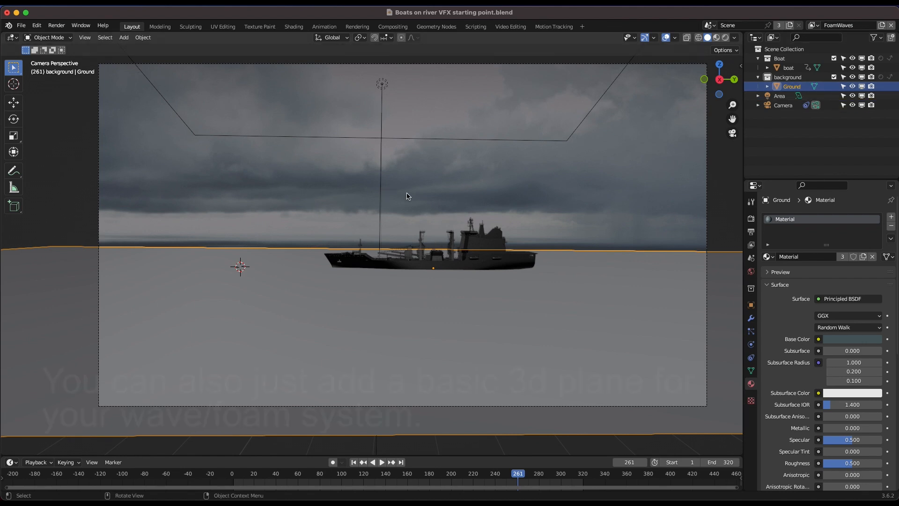
Duplicate the Ground plane in place and rename the copy Wave/FoamPlane
key("shift+d")
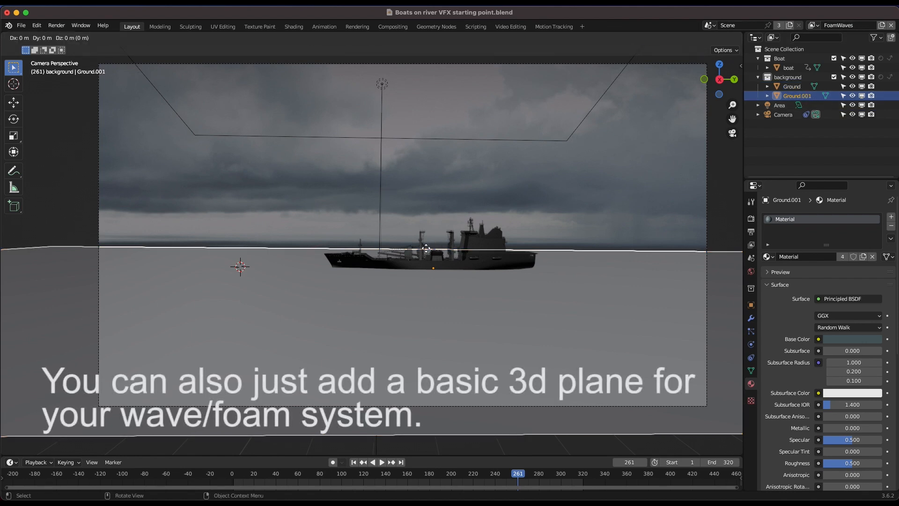
right_click(426, 249)
double_click(797, 96)
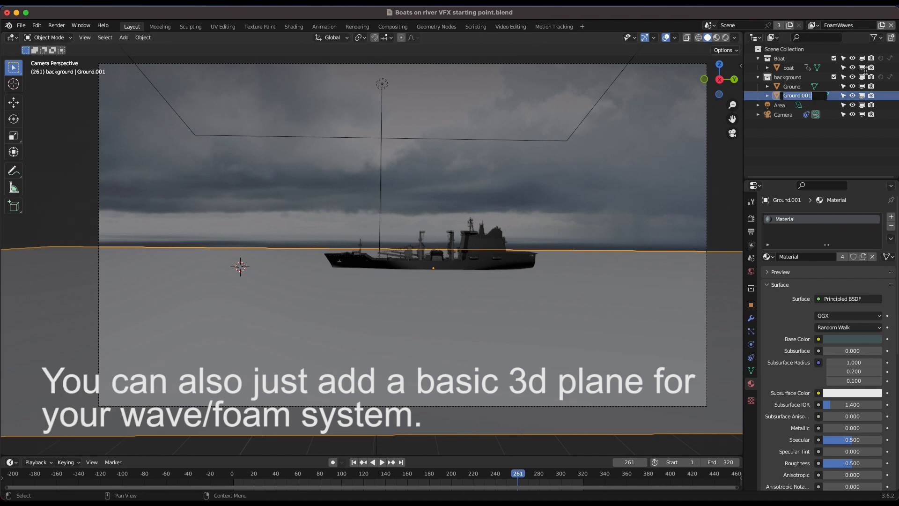
type("Wave/FoamPlane")
key("Return")
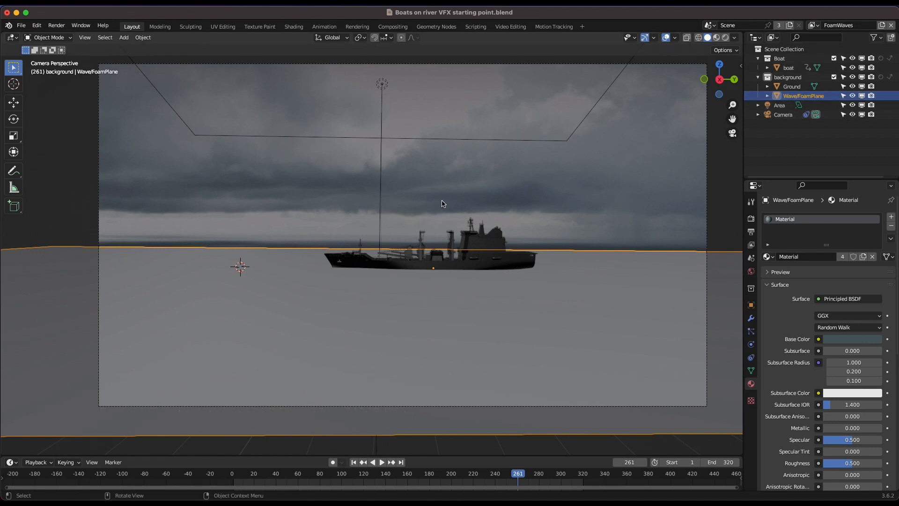
Move Wave/FoamPlane into a new collection named Waves/Foam and exclude the background collection from the view layer
key("m")
left_click(410, 200)
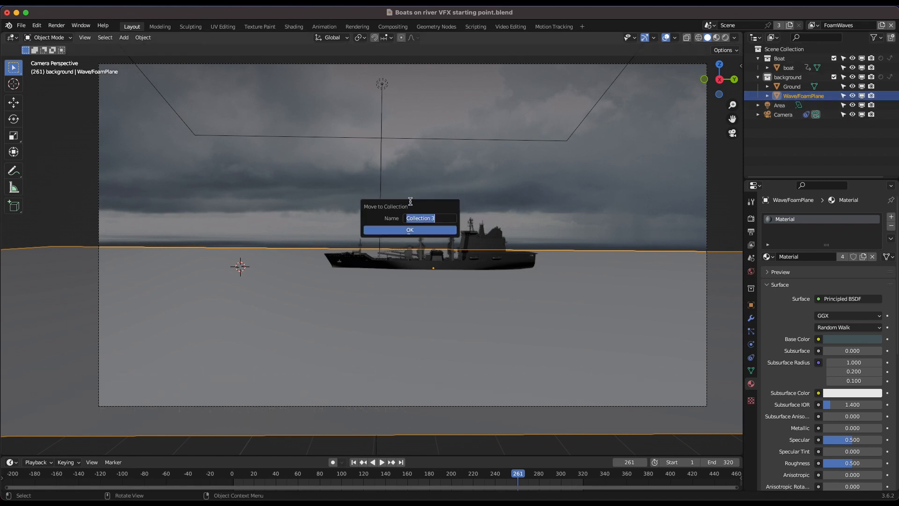
type("Waves/Foam")
left_click(408, 230)
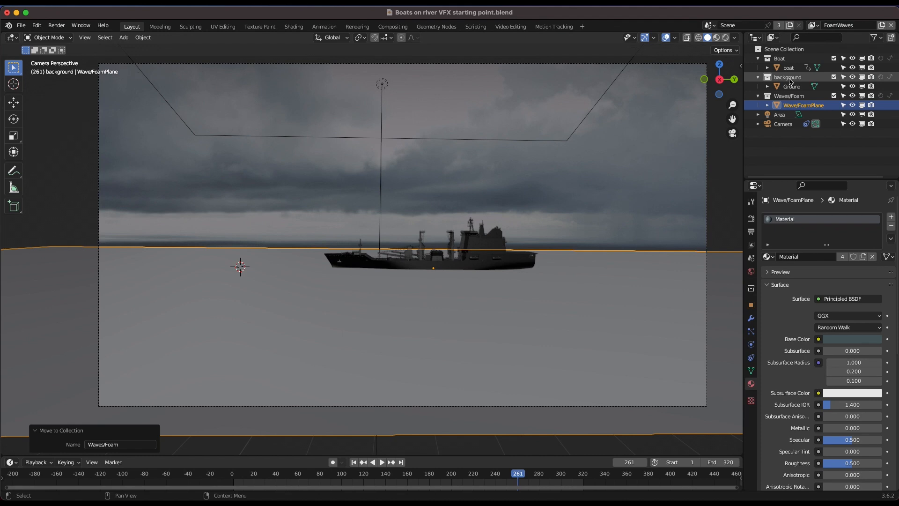
left_click(834, 77)
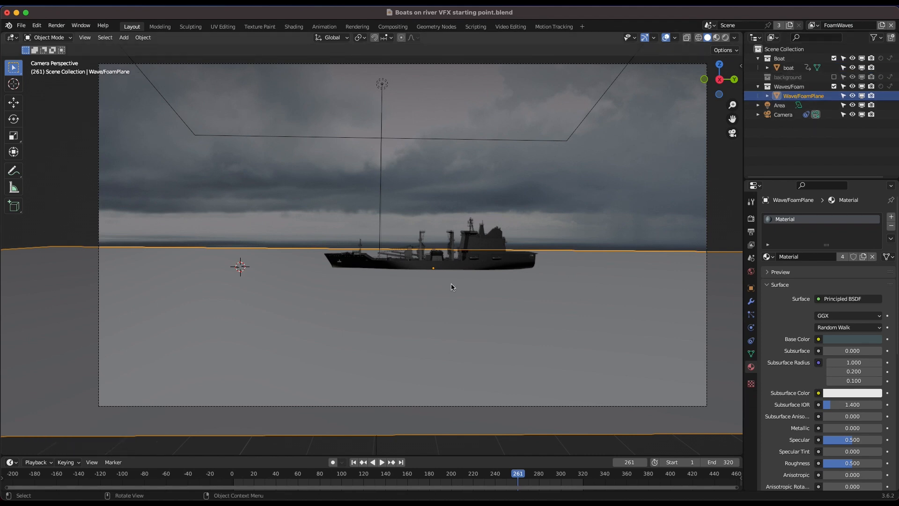
Keep Solid viewport shading and remove the material slot from Wave/FoamPlane
key("z")
left_click(518, 286)
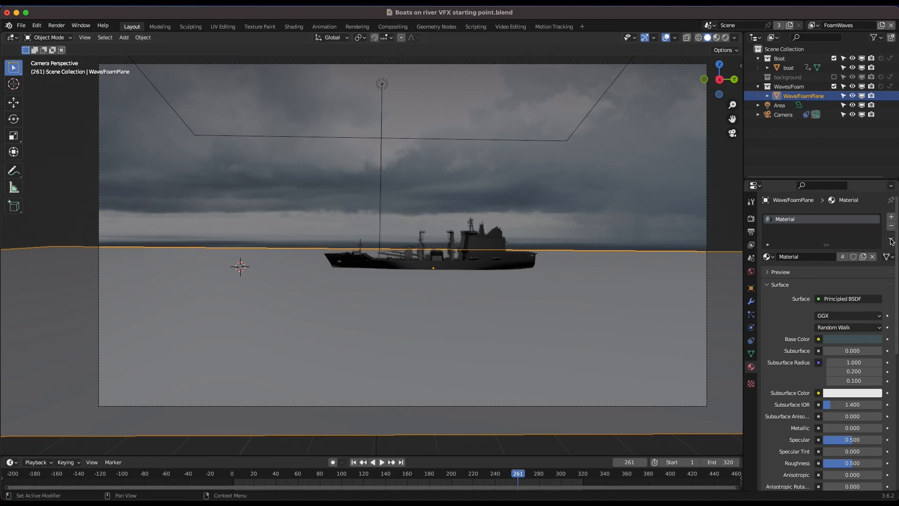
left_click(892, 227)
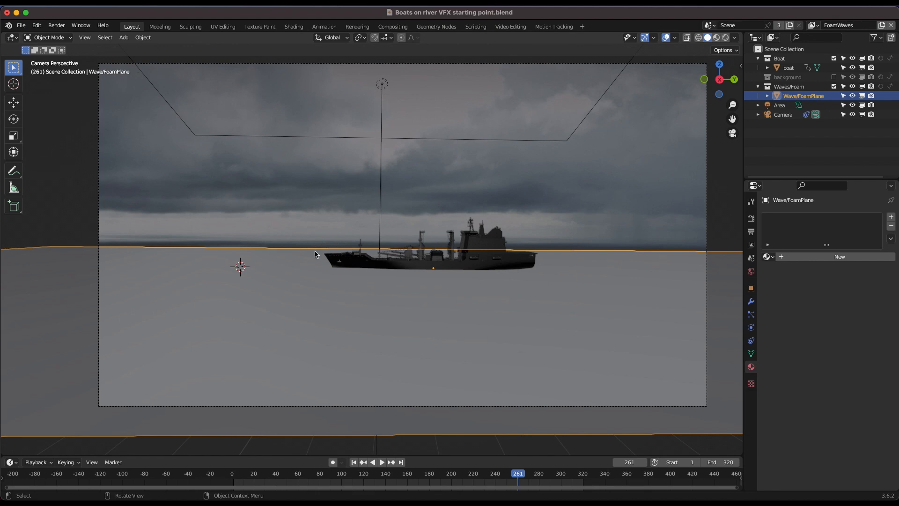
Enter Edit Mode on Wave/FoamPlane, select the whole mesh and subdivide it with 10 cuts
left_click(45, 38)
left_click(45, 61)
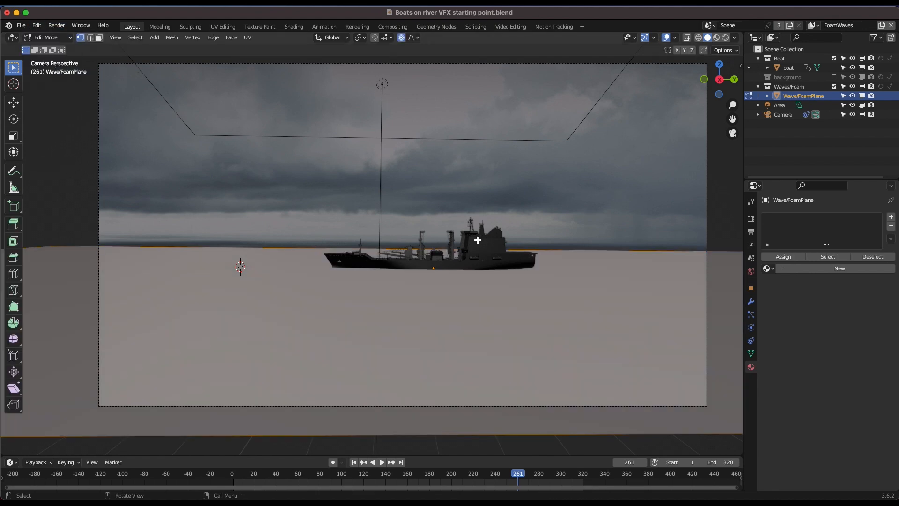
scroll(477, 240, "right", 10)
scroll(477, 240, "right", 10)
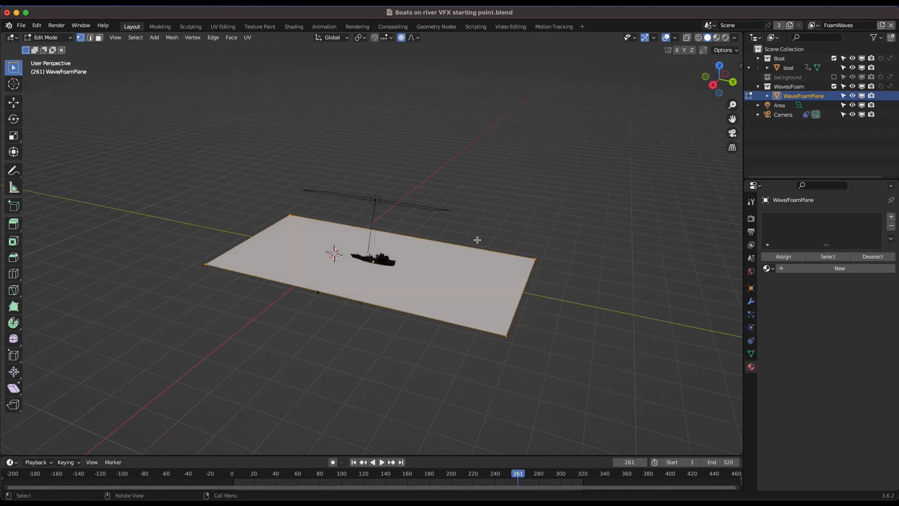
scroll(478, 240, "right", 10)
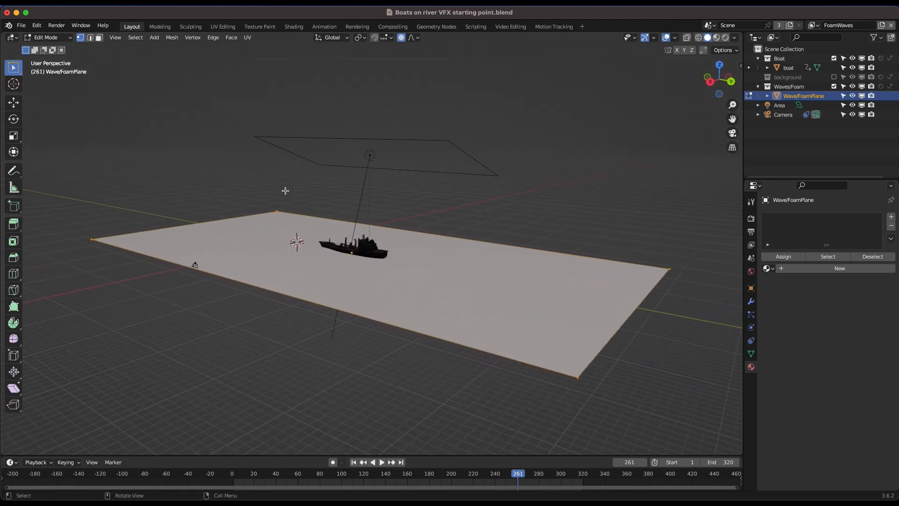
scroll(285, 191, "right", 10)
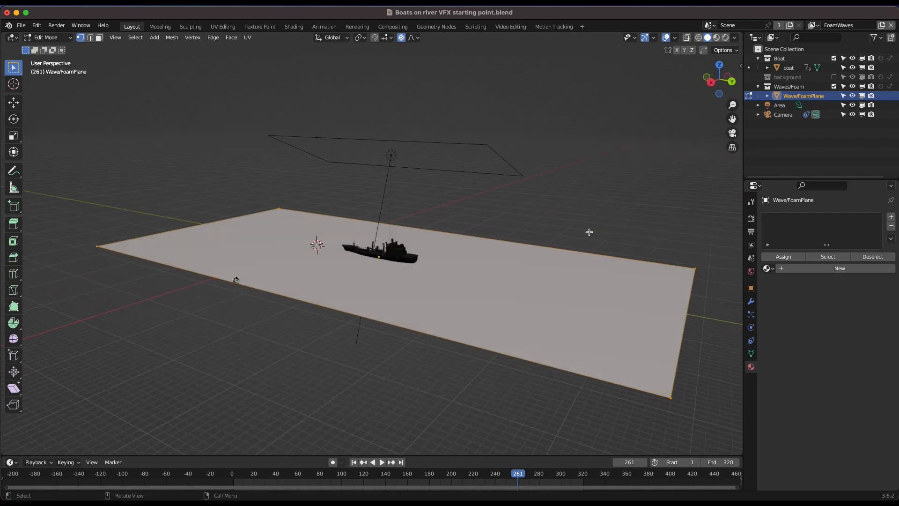
key("b")
left_click_drag(730, 197, 60, 458)
left_click(213, 38)
left_click(233, 92)
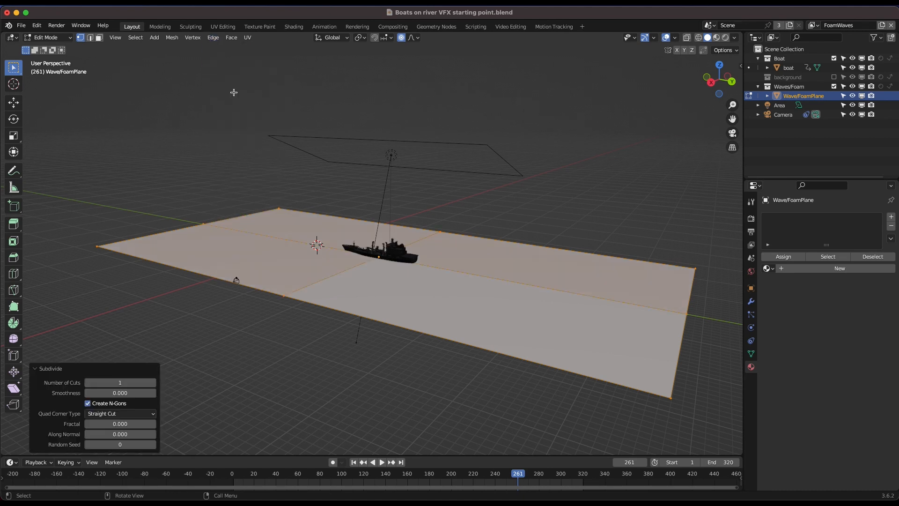
left_click_drag(94, 382, 122, 383)
Subdivide the already divided Wave/FoamPlane mesh a second time with 10 cuts
left_click(213, 37)
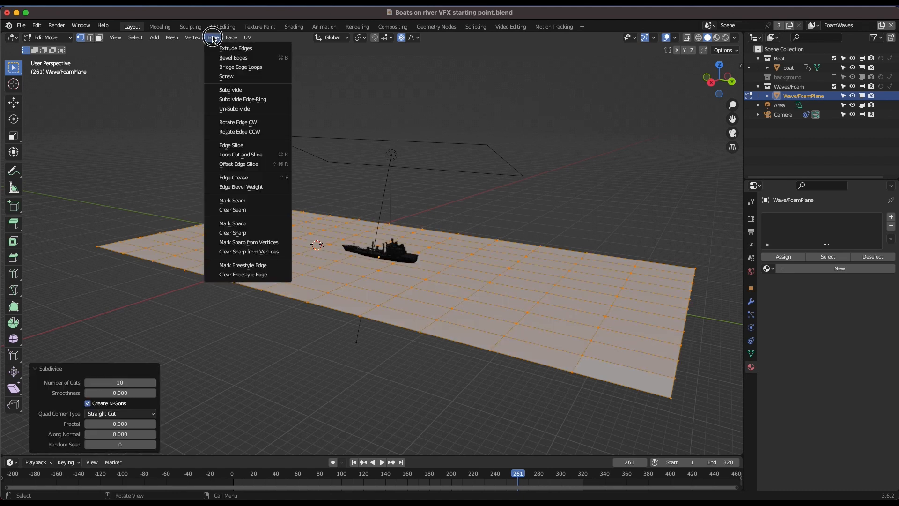
left_click(220, 90)
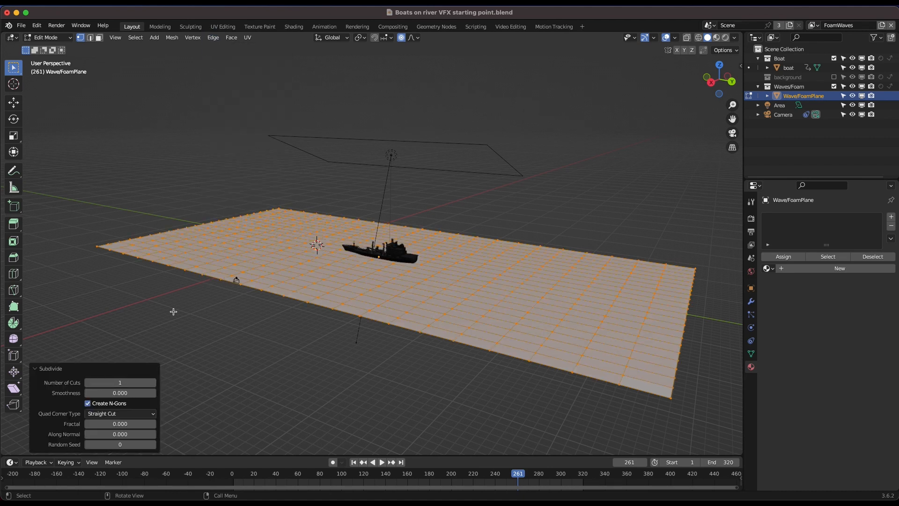
left_click_drag(94, 383, 123, 382)
scroll(234, 243, "up", 5)
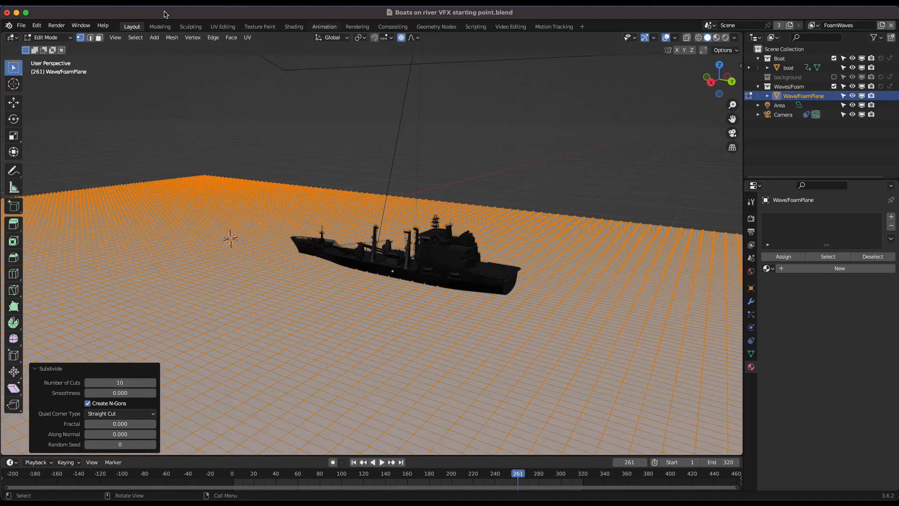
Subdivide the Wave/FoamPlane mesh a third time, setting the number of cuts to 4
left_click(213, 38)
left_click(229, 89)
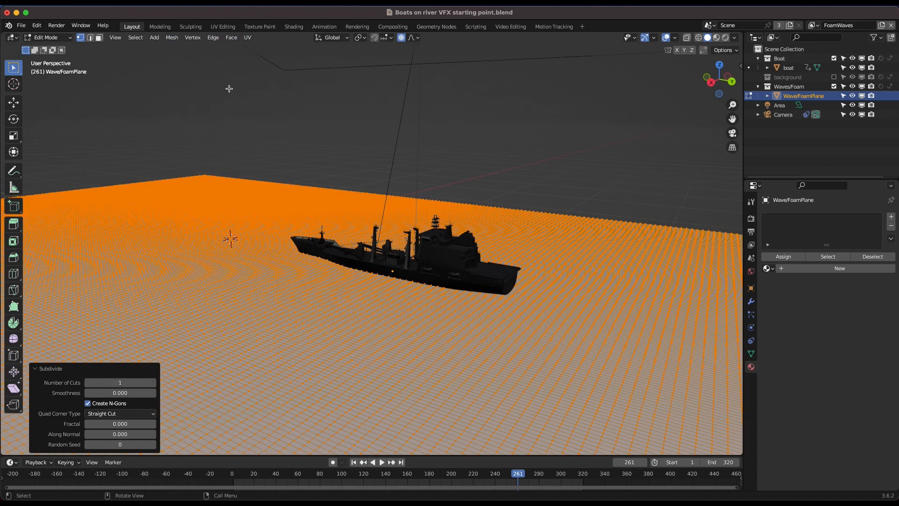
left_click(153, 384)
left_click(153, 384)
scroll(315, 312, "up", 5)
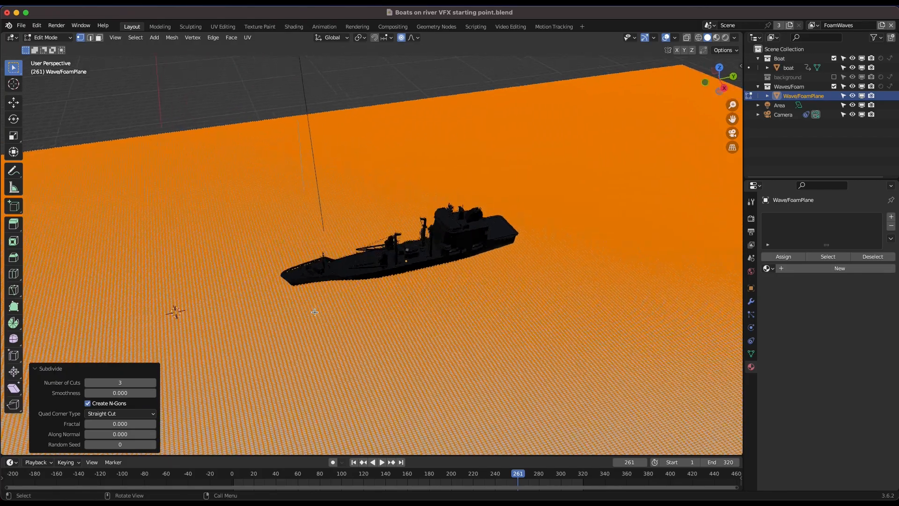
scroll(315, 311, "down", 3)
scroll(315, 312, "down", 5)
scroll(321, 298, "up", 4)
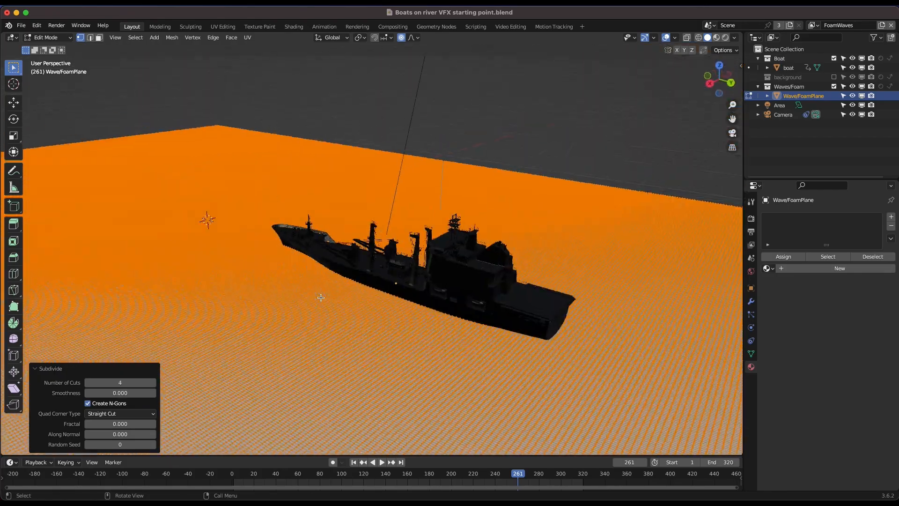
Check the mesh density of the plane around the boat's hull and return to Object Mode
scroll(451, 295, "up", 5)
scroll(452, 297, "down", 5)
scroll(451, 297, "down", 4)
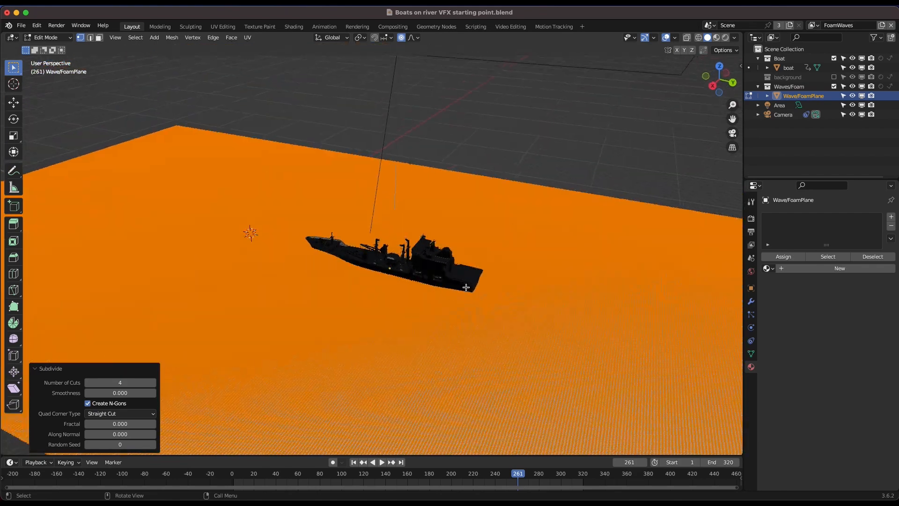
scroll(463, 268, "left", 10)
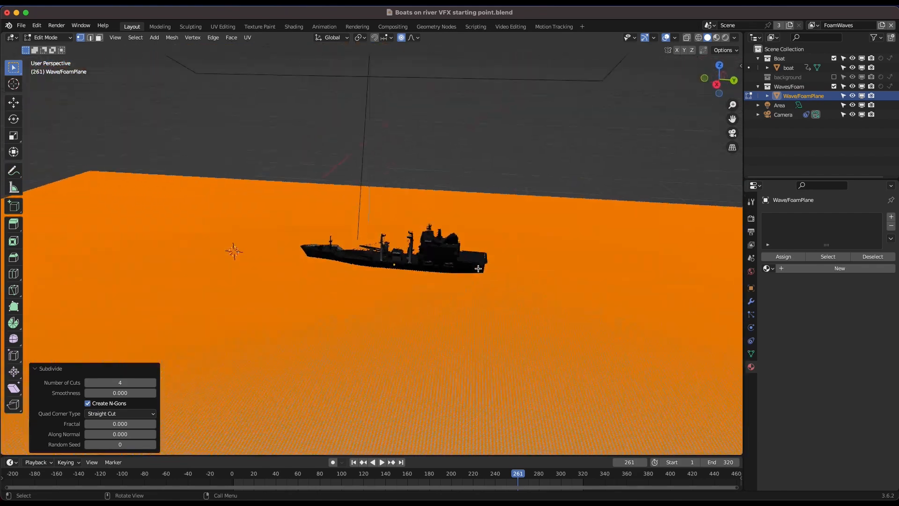
scroll(478, 268, "left", 10)
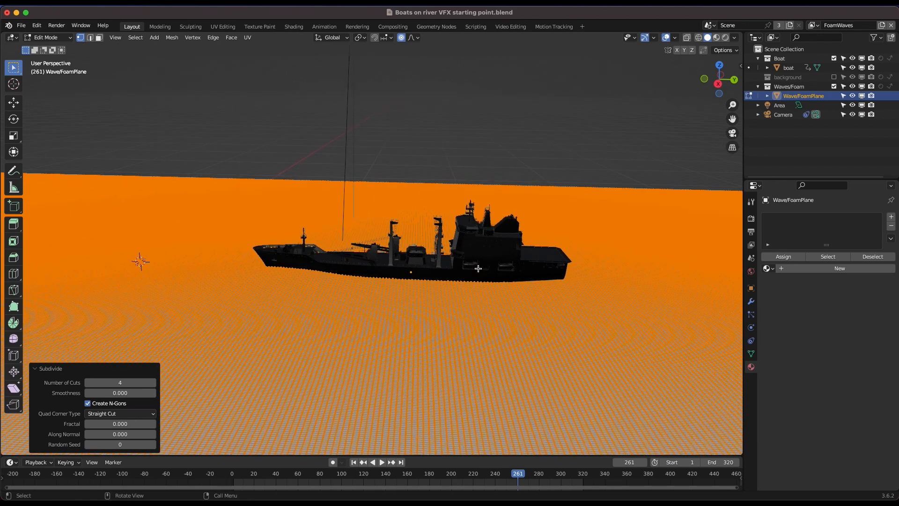
left_click(51, 37)
left_click(52, 48)
scroll(509, 339, "left", 5)
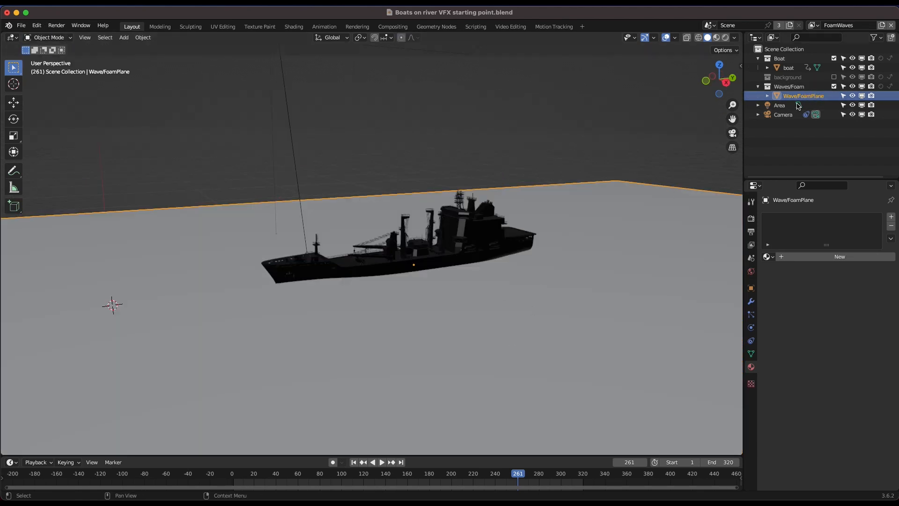
scroll(438, 280, "down", 2)
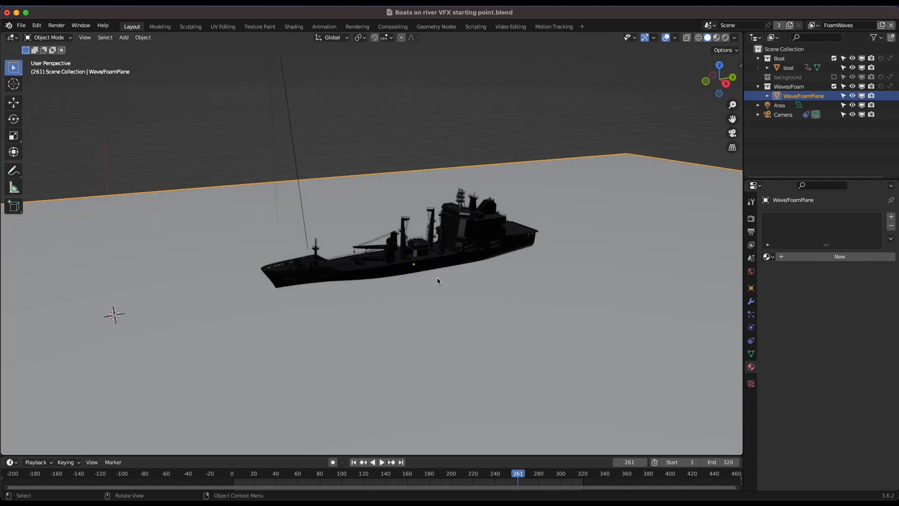
Add Dynamic Paint physics to Wave/FoamPlane with type Canvas and create its canvas surface
left_click(752, 329)
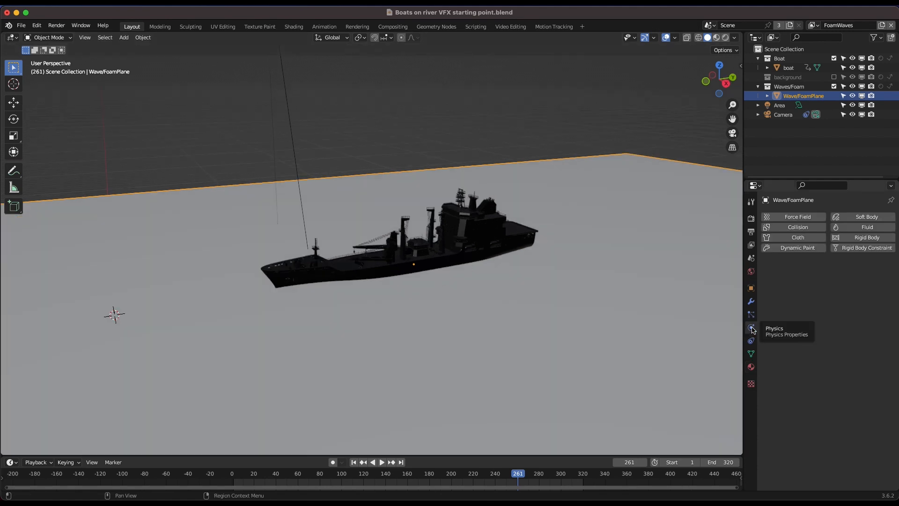
left_click(789, 249)
left_click(848, 318)
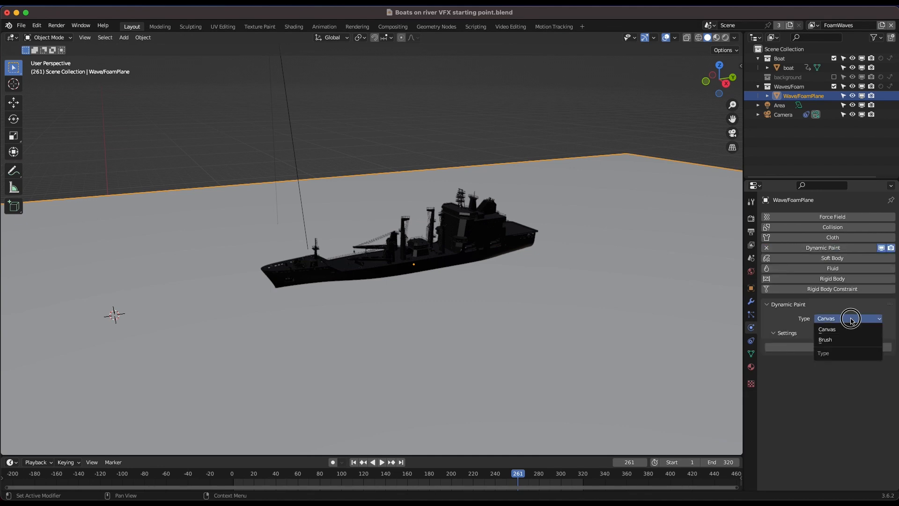
left_click(838, 324)
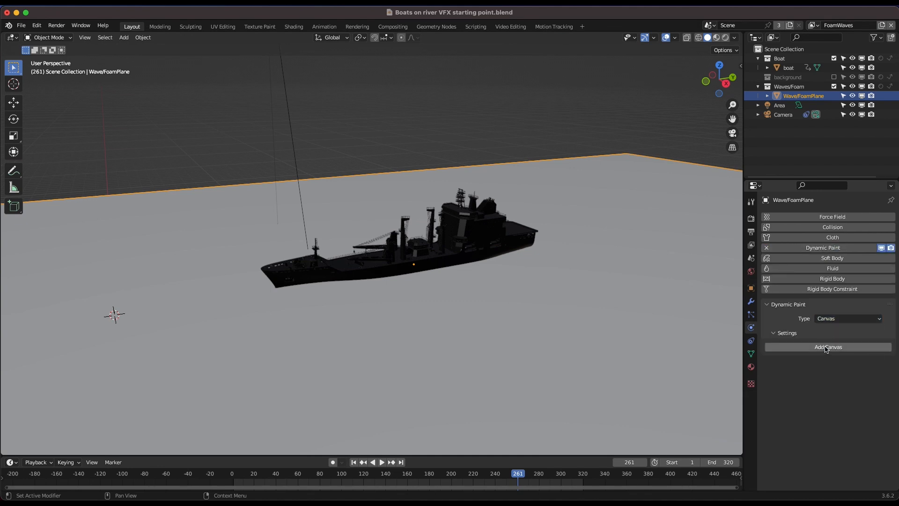
left_click(826, 348)
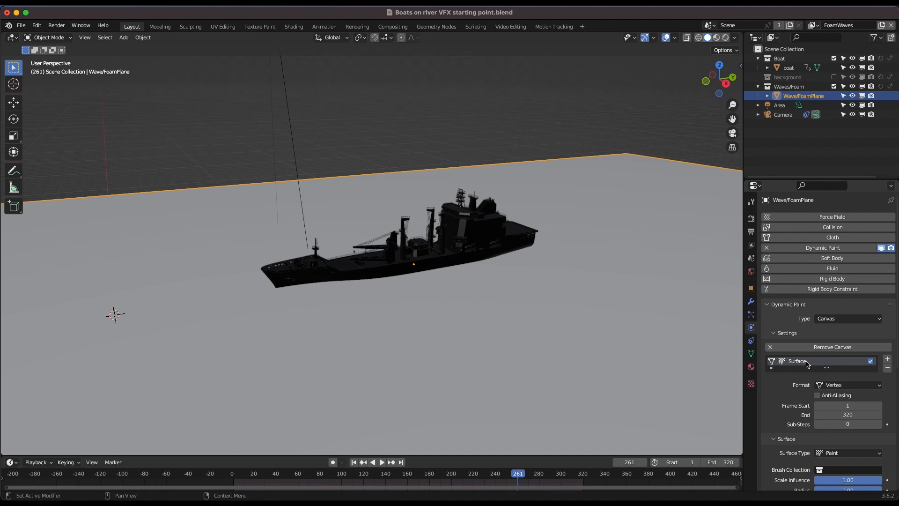
Set the Wave/FoamPlane canvas surface type to Waves
scroll(837, 395, "down", 3)
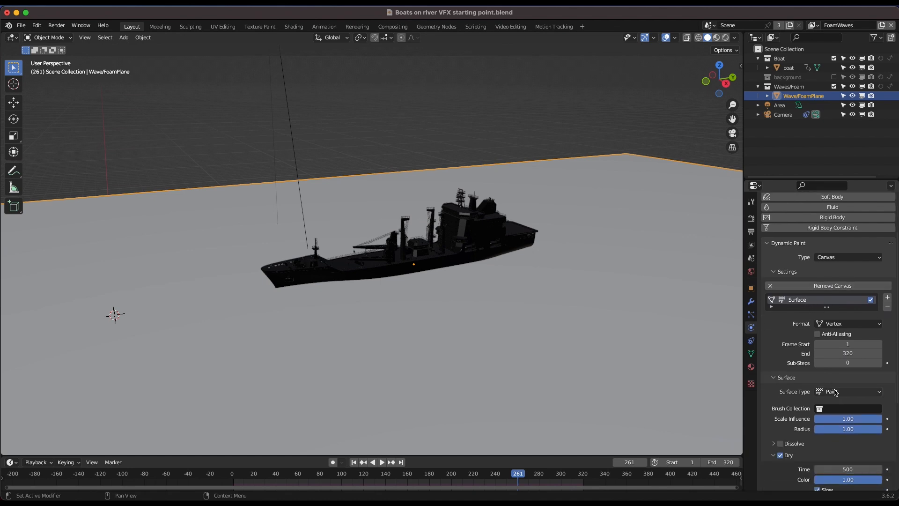
left_click(835, 394)
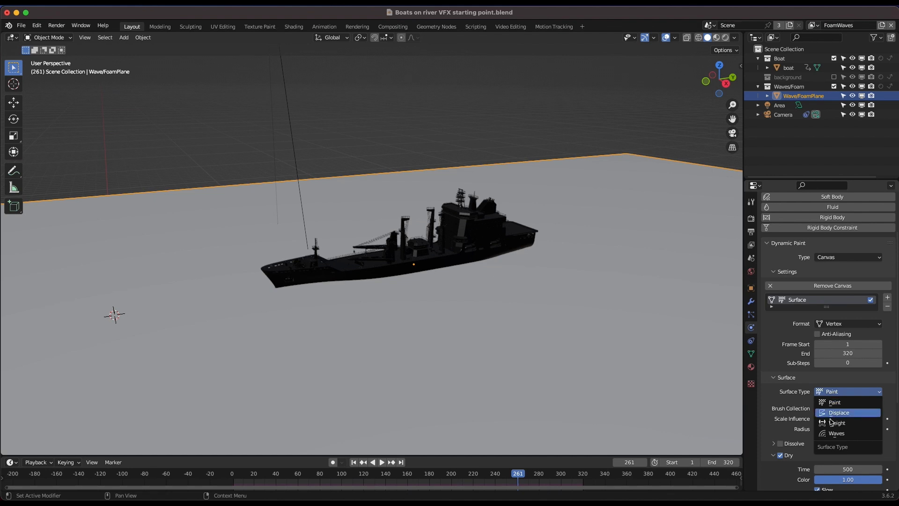
left_click(832, 435)
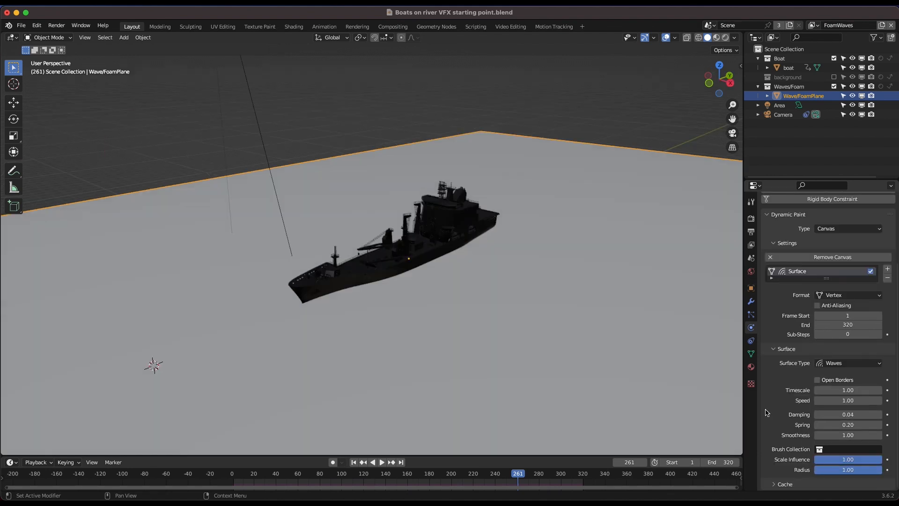
Inspect the boat model and add an ico sphere mesh with 2 subdivisions and a 1 m radius
middle_click_drag(530, 245, 530, 246)
left_click(454, 281)
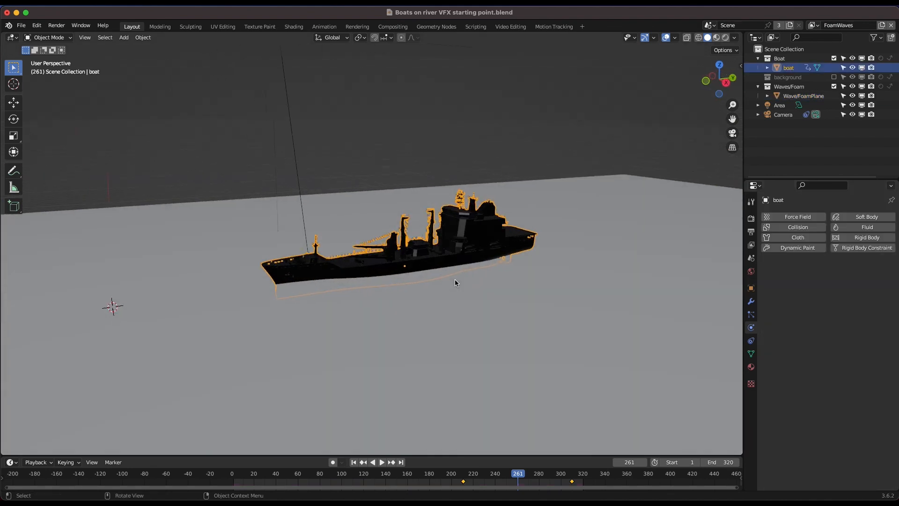
scroll(444, 248, "up", 1)
middle_click_drag(446, 251, 539, 239)
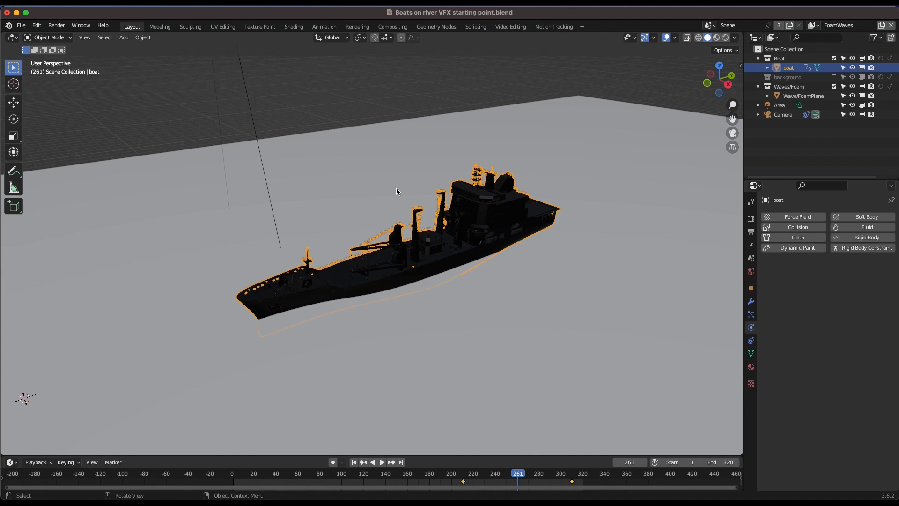
middle_click_drag(397, 191, 487, 205)
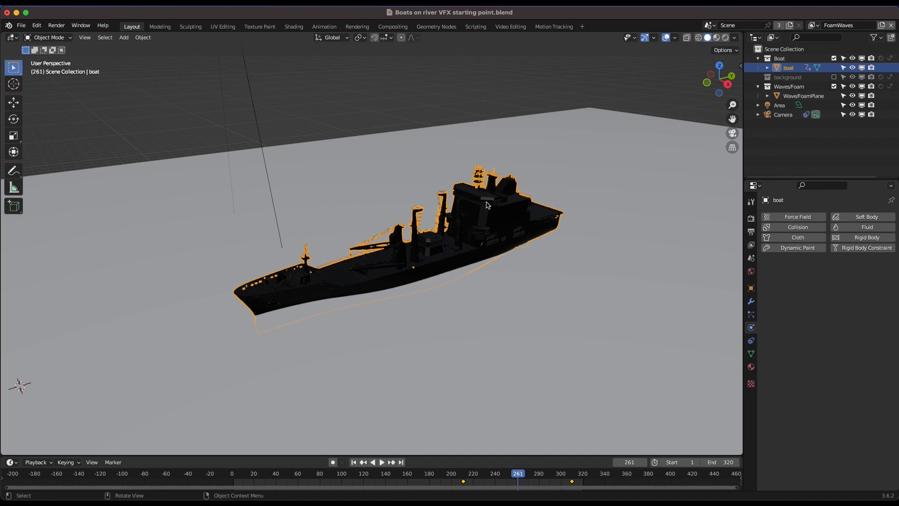
middle_click_drag(510, 188, 526, 183)
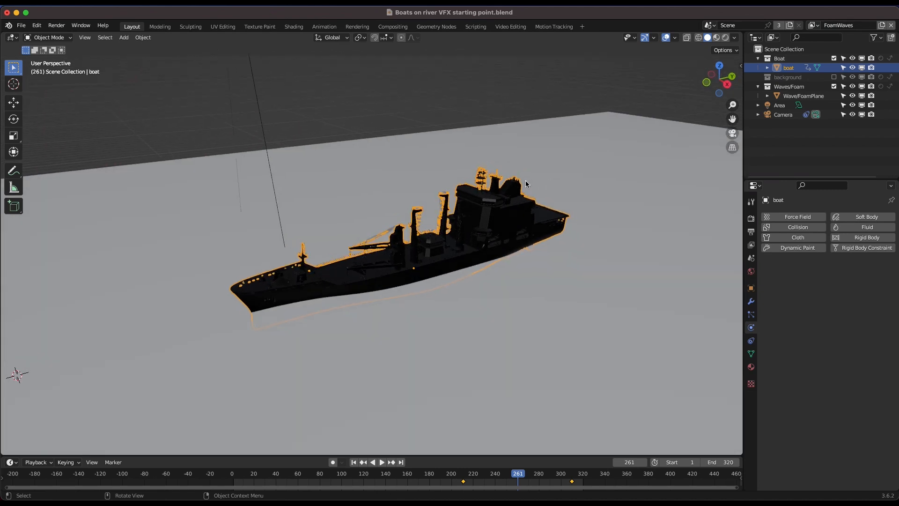
key("shift+a")
mouse_move(485, 186)
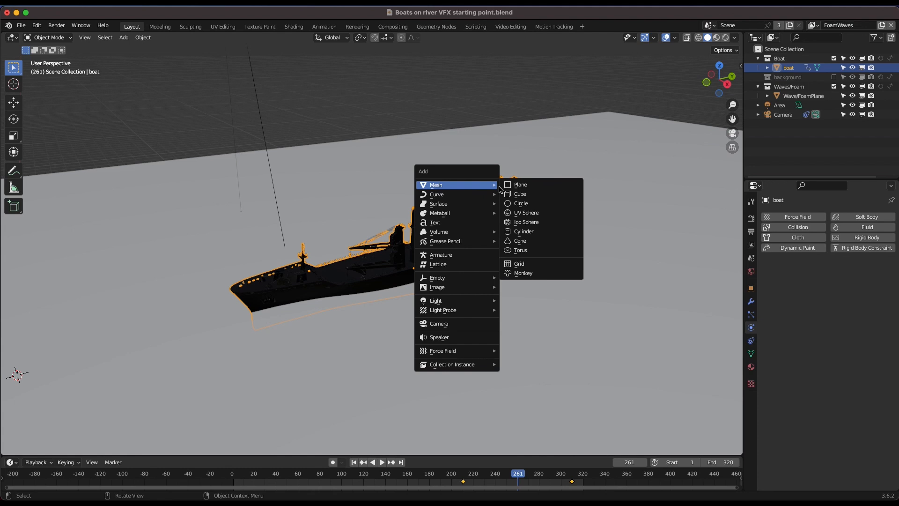
left_click(523, 222)
Move the ico sphere from the world origin onto the middle of the boat, aligning it from a second angle
middle_click_drag(326, 256, 304, 263)
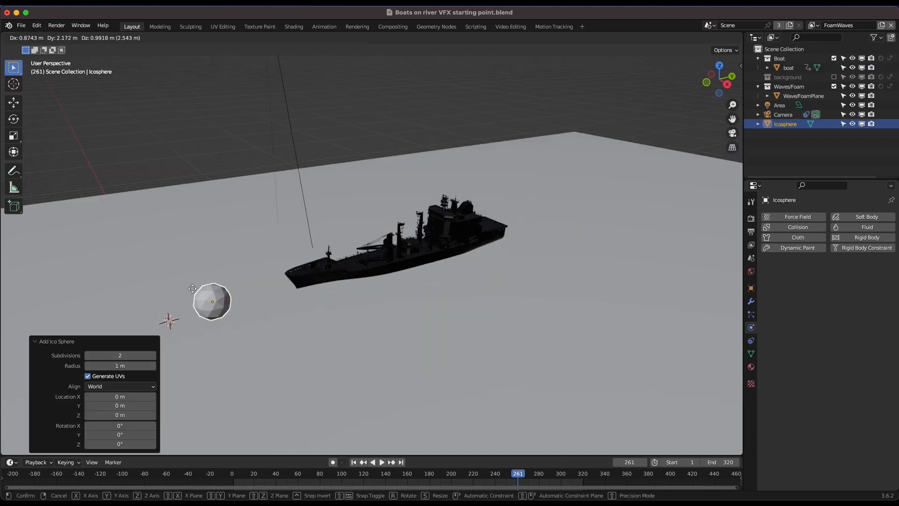
key("g")
left_click(450, 243)
middle_click_drag(450, 244, 356, 253)
key("g")
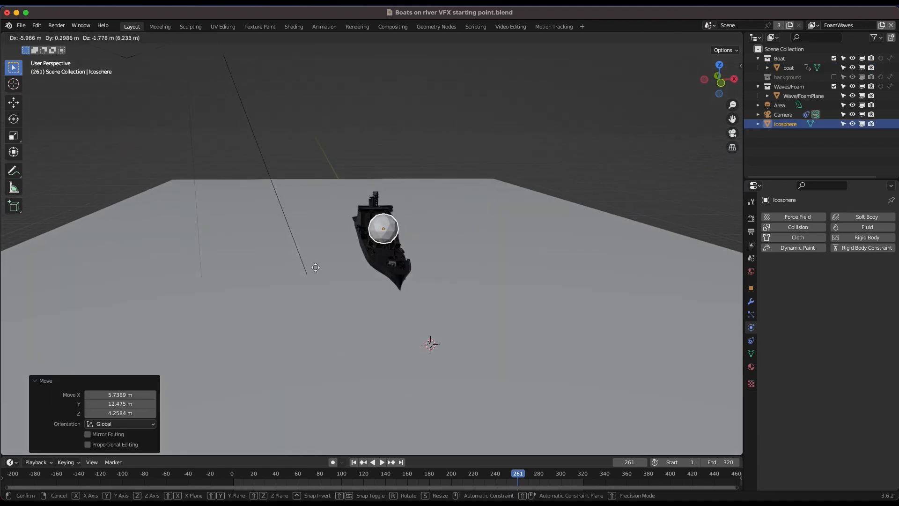
left_click(314, 262)
Scale the ico sphere up by about 4.1 and again by about 2.6 so it encloses the whole boat
key("s")
left_click(662, 273)
middle_click_drag(662, 273, 526, 317)
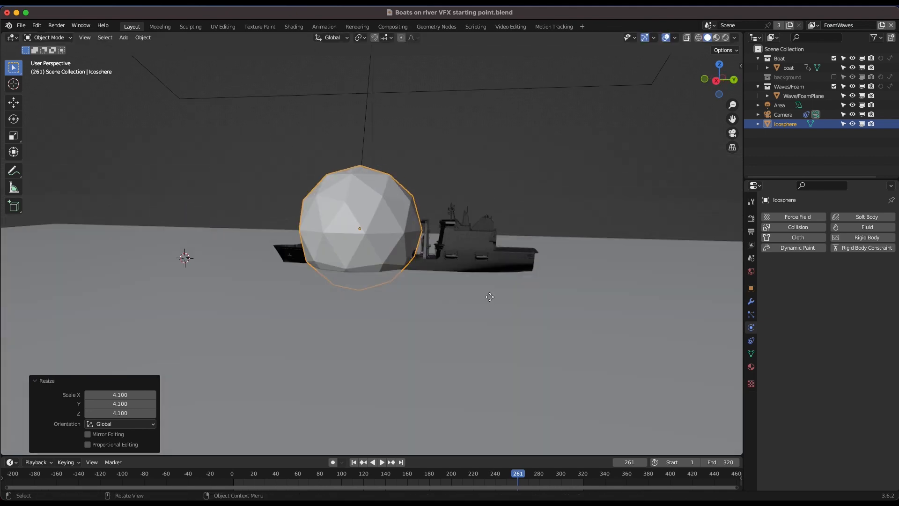
key("s")
left_click(373, 288)
scroll(373, 289, "right", 10)
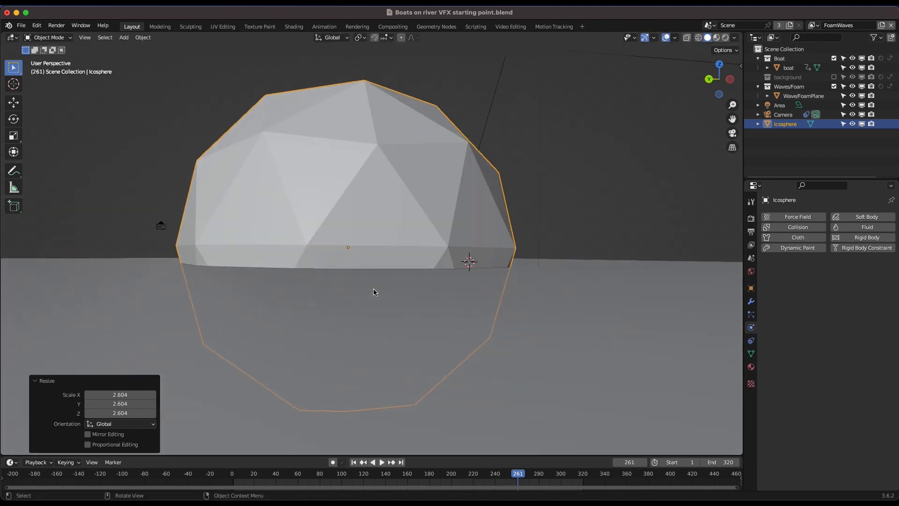
Switch to wireframe shading and check from several angles that the ico sphere surrounds the entire boat
key("z")
left_click(300, 284)
scroll(300, 284, "up", 5)
scroll(300, 284, "left", 10)
scroll(498, 243, "down", 10)
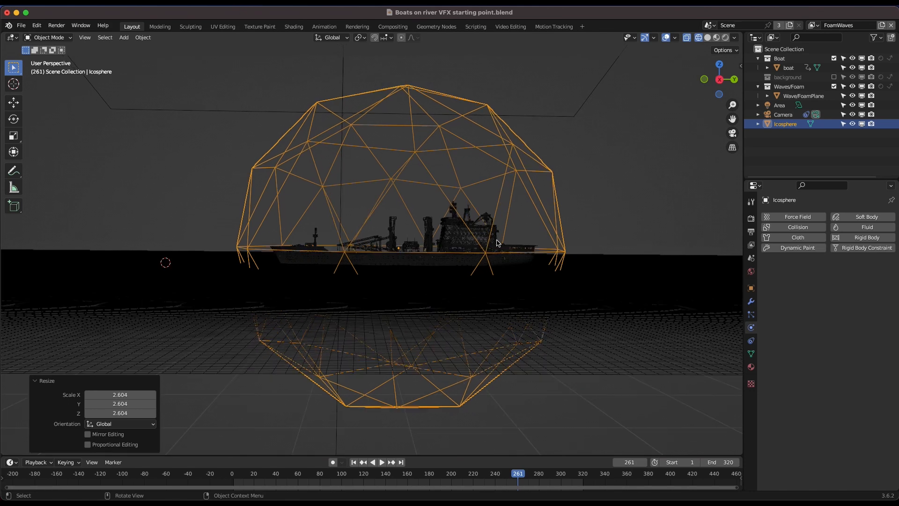
scroll(498, 243, "up", 5)
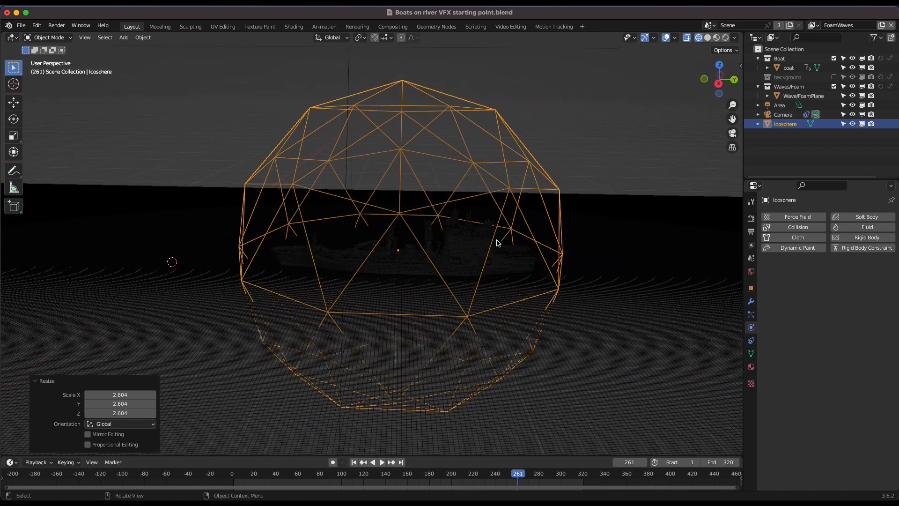
scroll(419, 251, "up", 6)
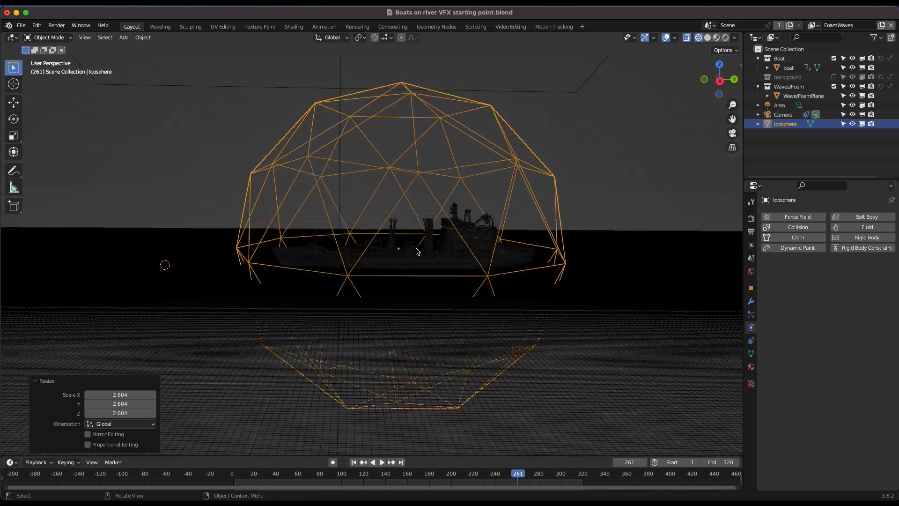
scroll(418, 251, "down", 5)
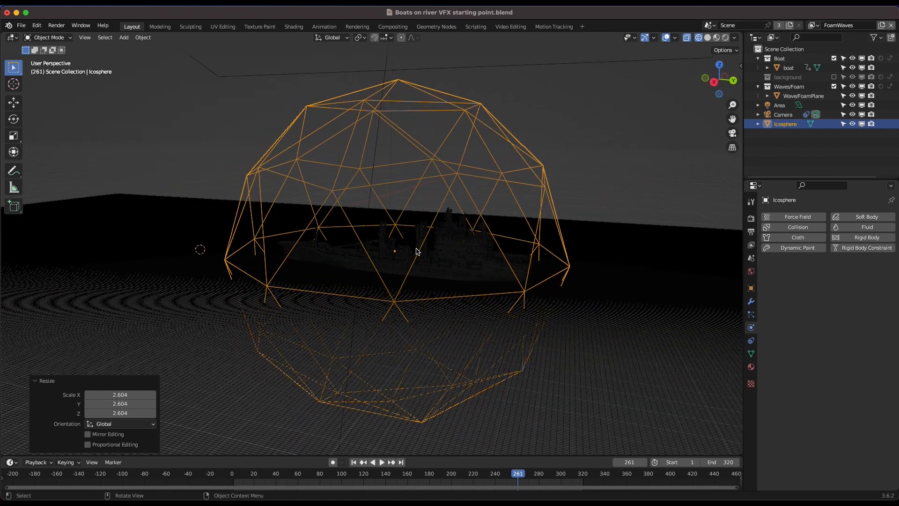
Add a Shrinkwrap modifier to the ico sphere and pick the boat as its target
left_click(752, 303)
left_click(803, 217)
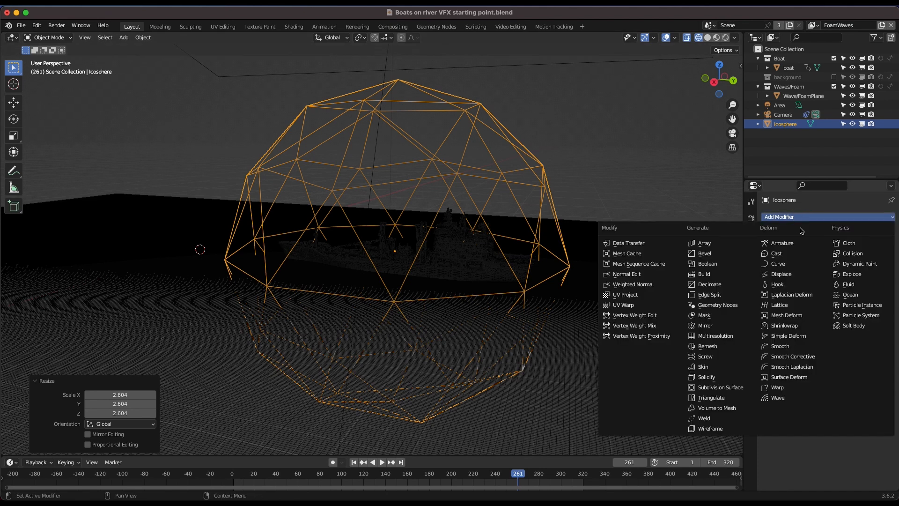
left_click(791, 327)
scroll(502, 314, "down", 8)
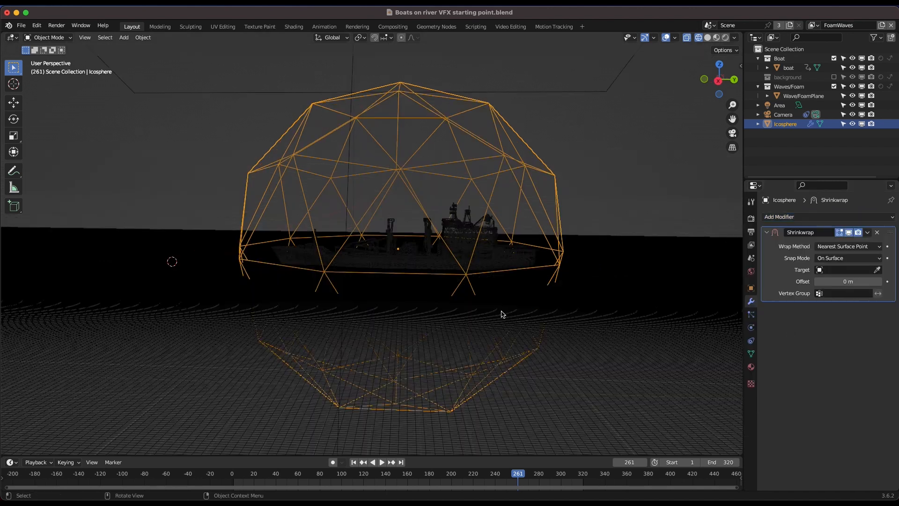
scroll(502, 314, "up", 6)
scroll(502, 314, "up", 3)
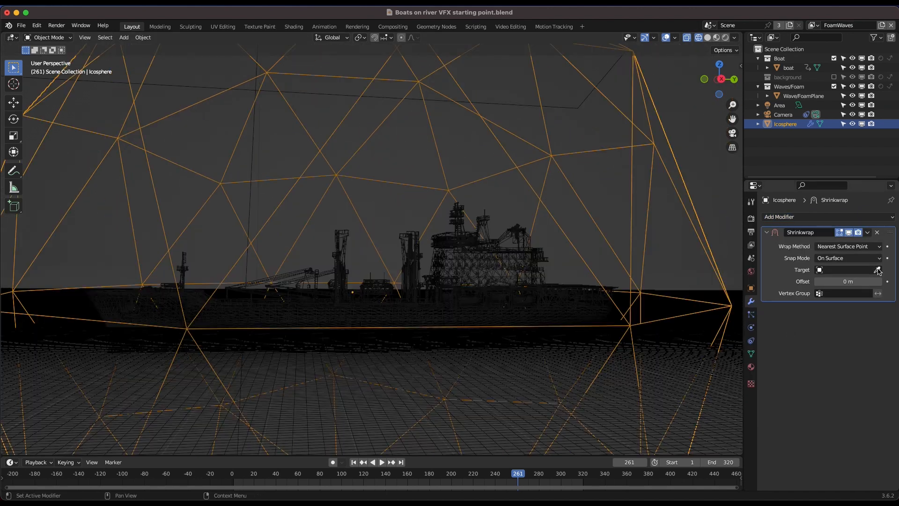
left_click(877, 270)
left_click(467, 252)
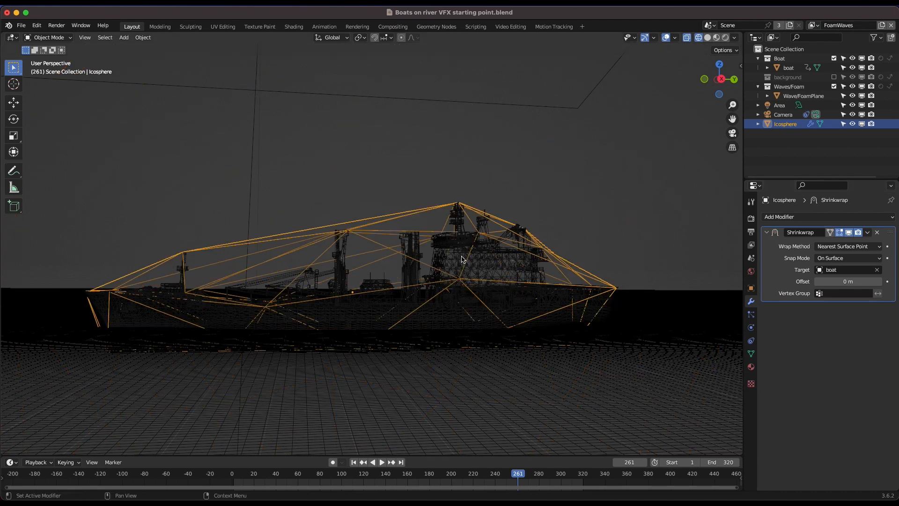
Return to solid shading and examine how the shrinkwrapped ico sphere fits the boat's hull from all sides
key("z")
left_click(389, 213)
scroll(537, 276, "right", 10)
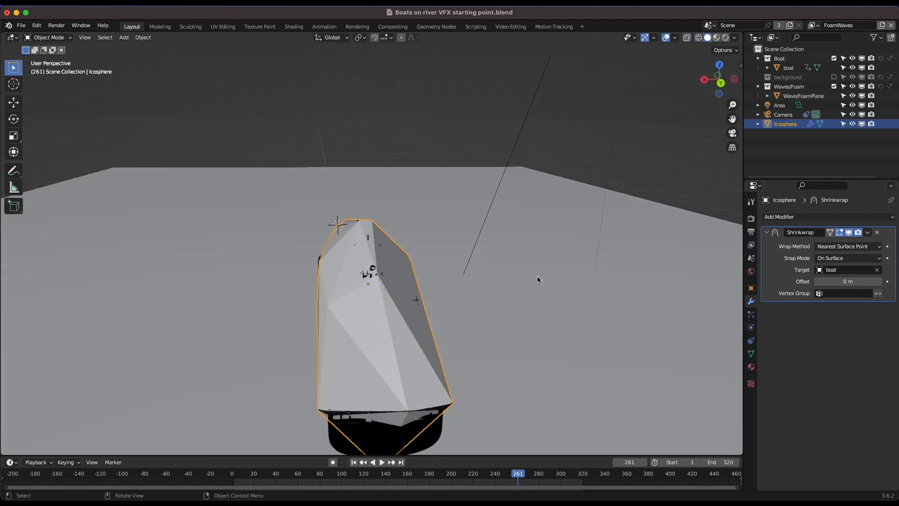
scroll(537, 276, "left", 12)
scroll(537, 276, "right", 5)
scroll(537, 276, "right", 2)
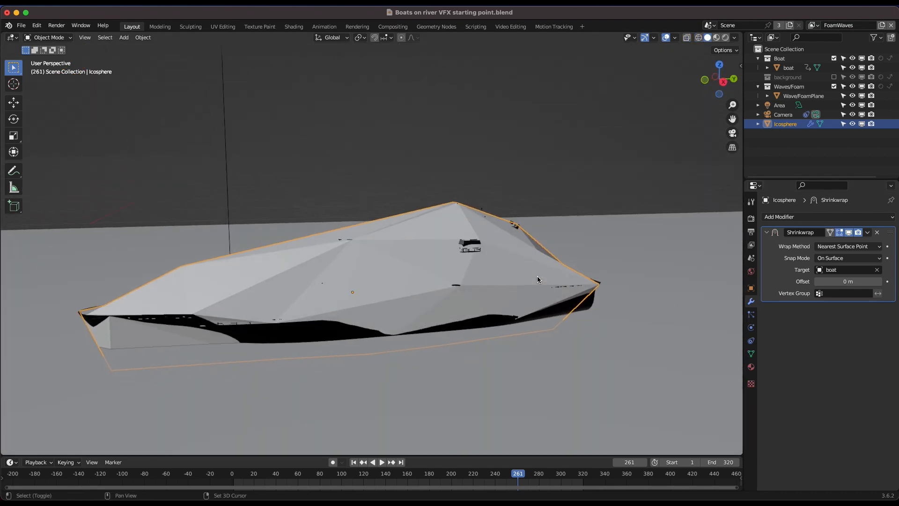
scroll(537, 276, "left", 8)
scroll(538, 276, "right", 10)
scroll(599, 253, "right", 2)
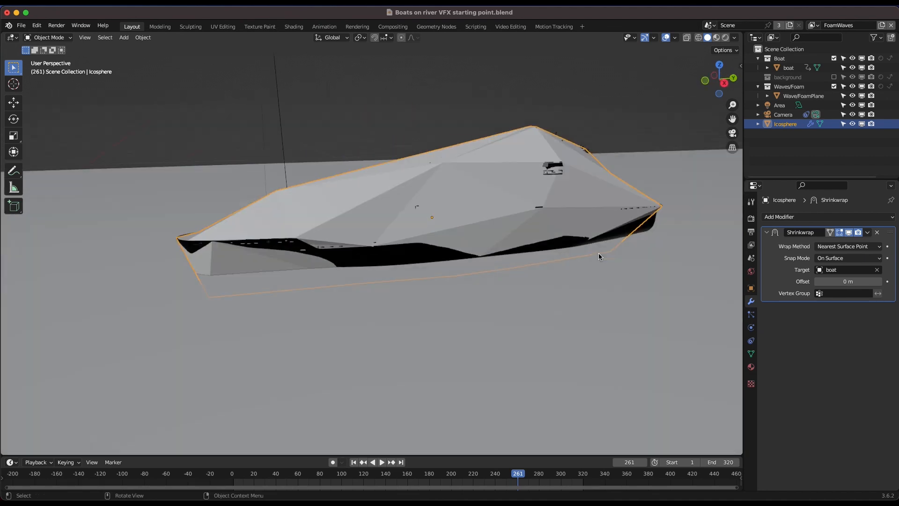
scroll(598, 253, "left", 5)
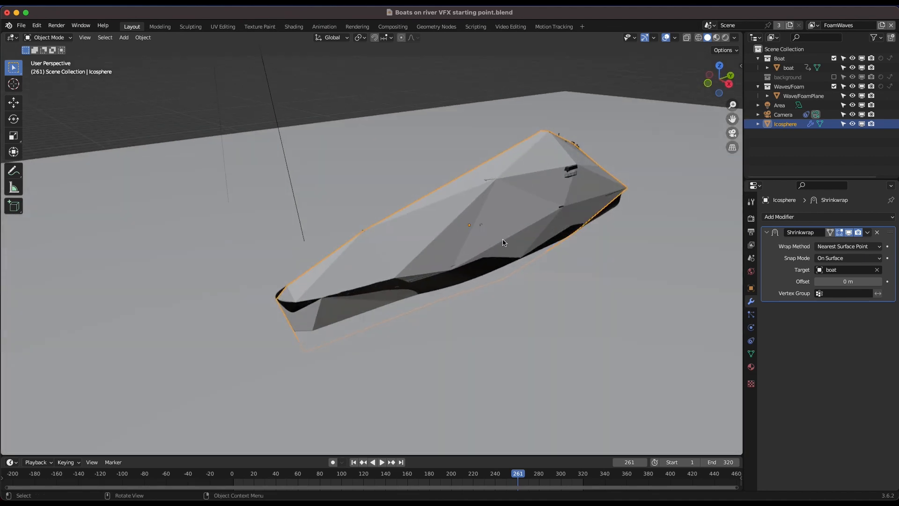
scroll(502, 239, "right", 8)
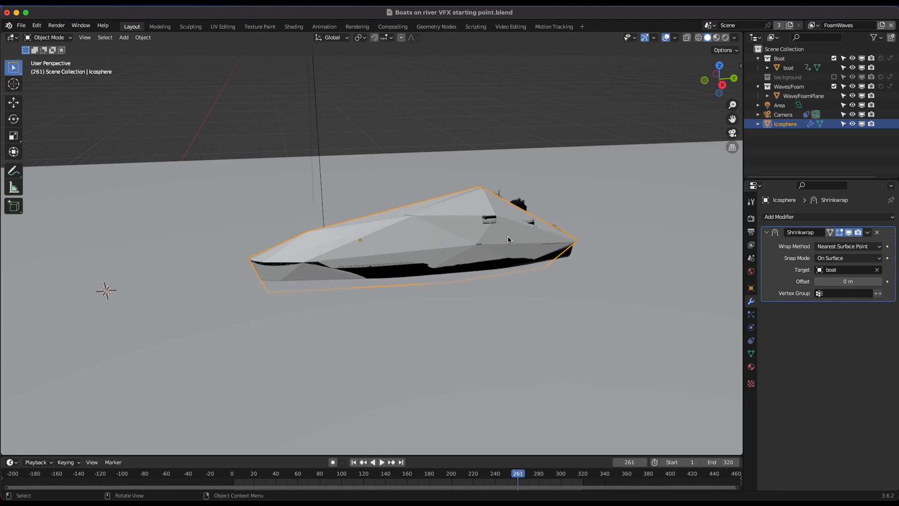
Rename the ico sphere object to Boat Proxy
double_click(790, 125)
type("B")
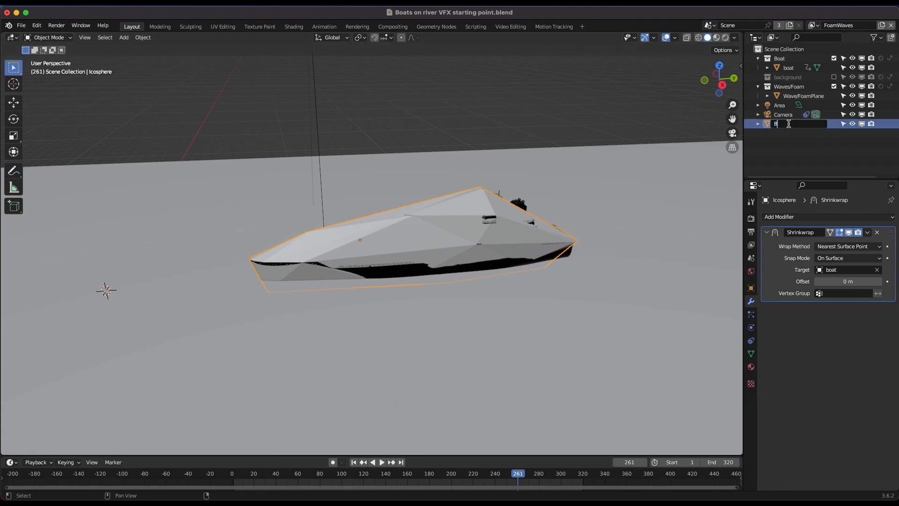
type("oat Proxy")
key("Return")
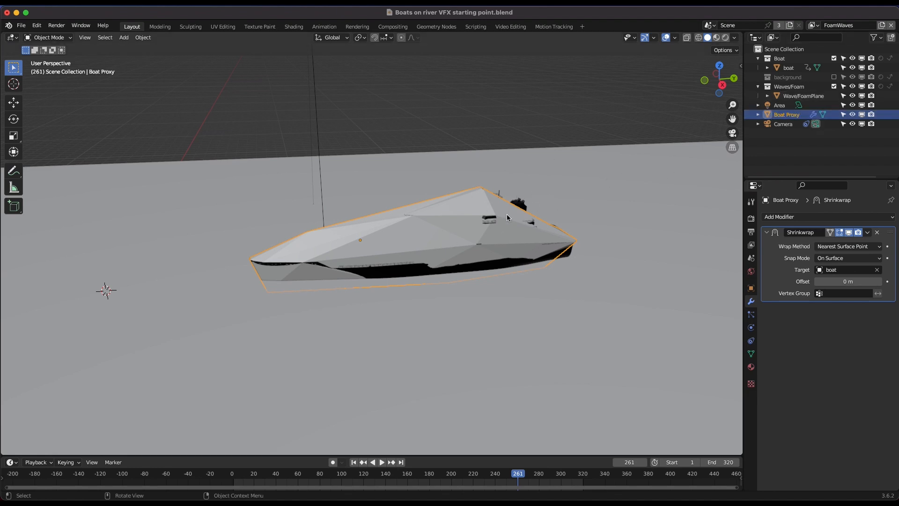
Parent Boat Proxy to the boat using the Object option
middle_click_drag(499, 231, 464, 204)
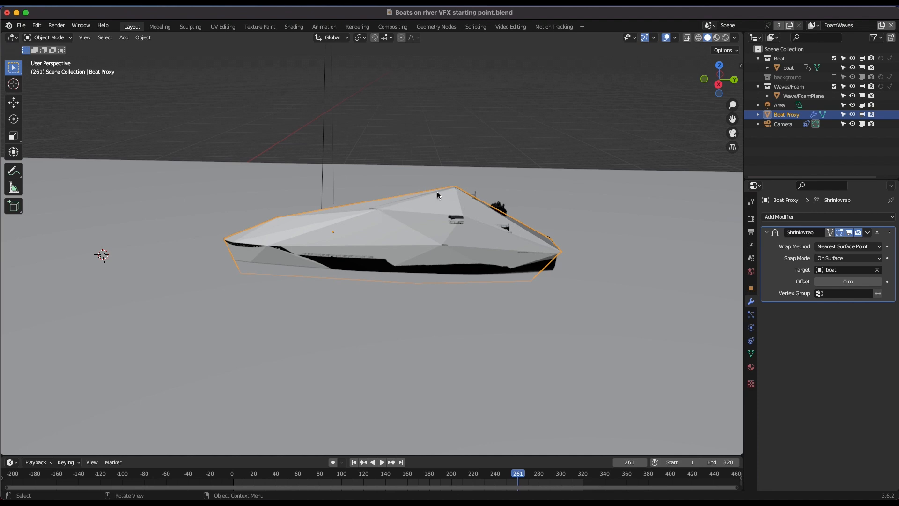
left_click(500, 209, "shift")
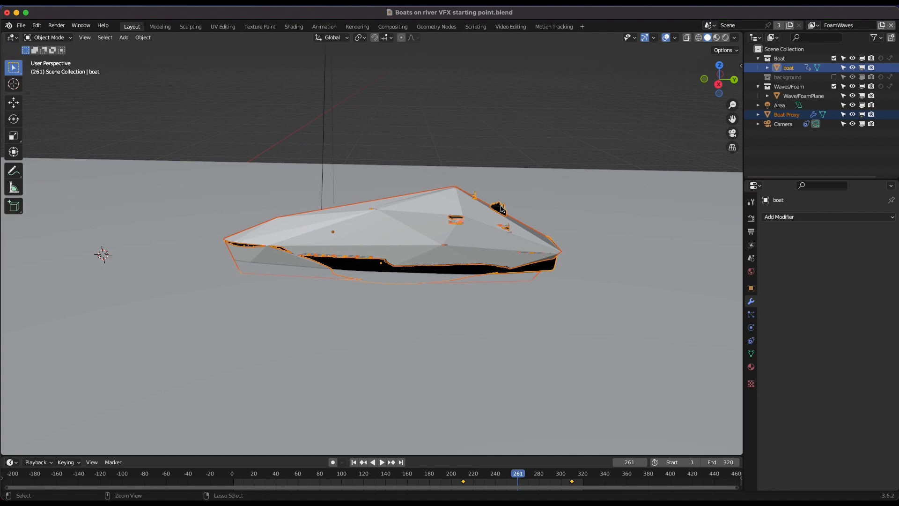
key("ctrl+p")
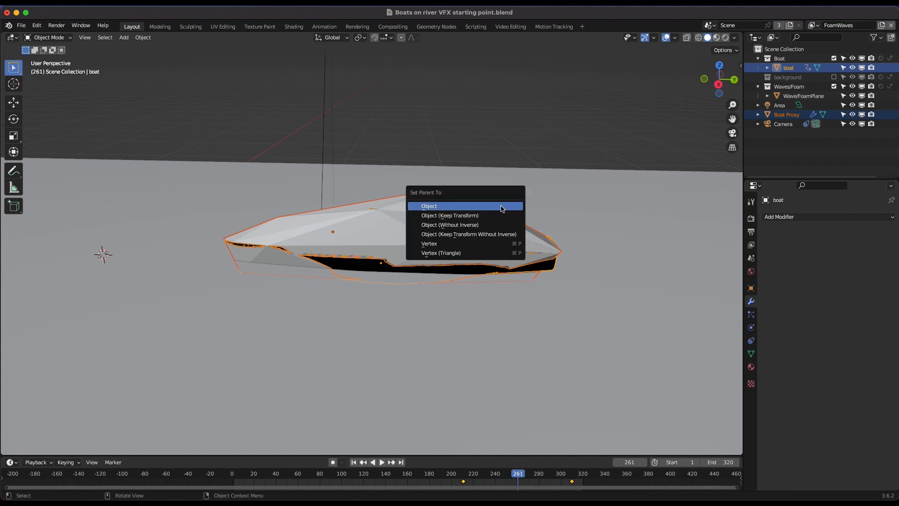
left_click(445, 206)
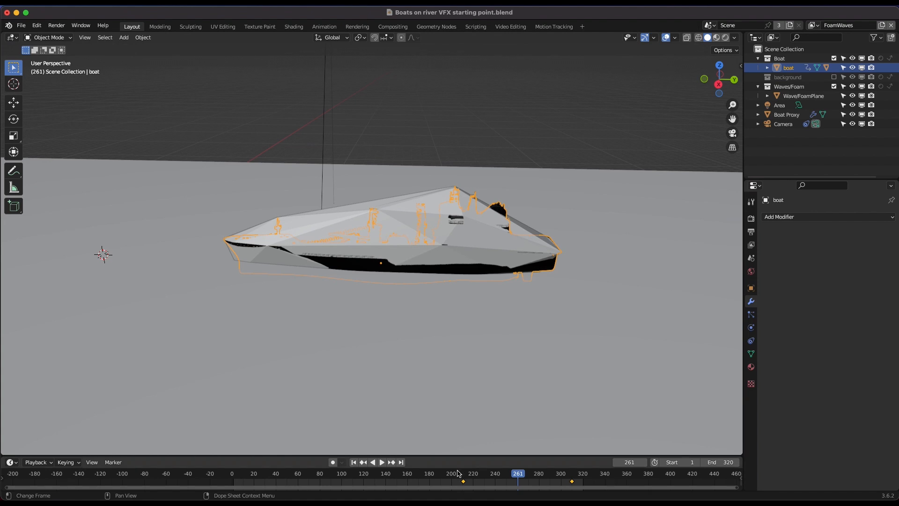
Go to frame 210 to check that the proxy follows the boat, and hide Boat Proxy in the viewport
left_click(462, 473)
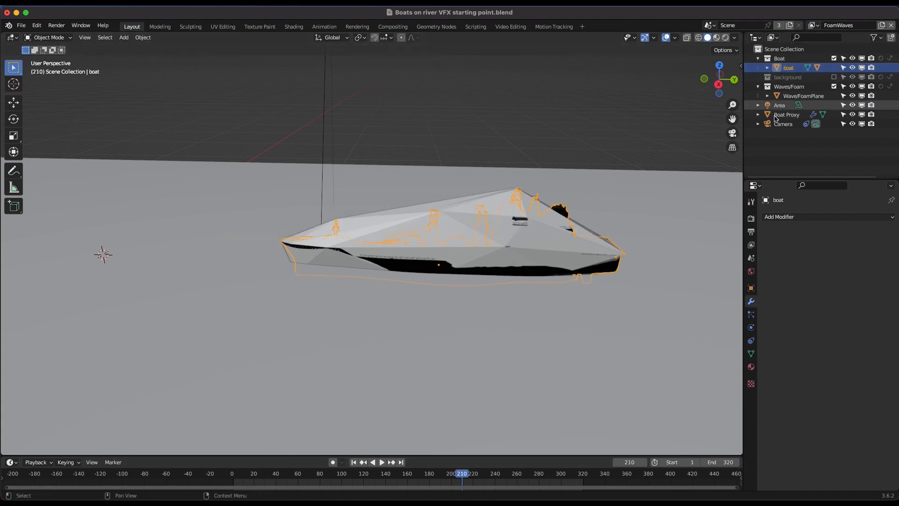
left_click(853, 115)
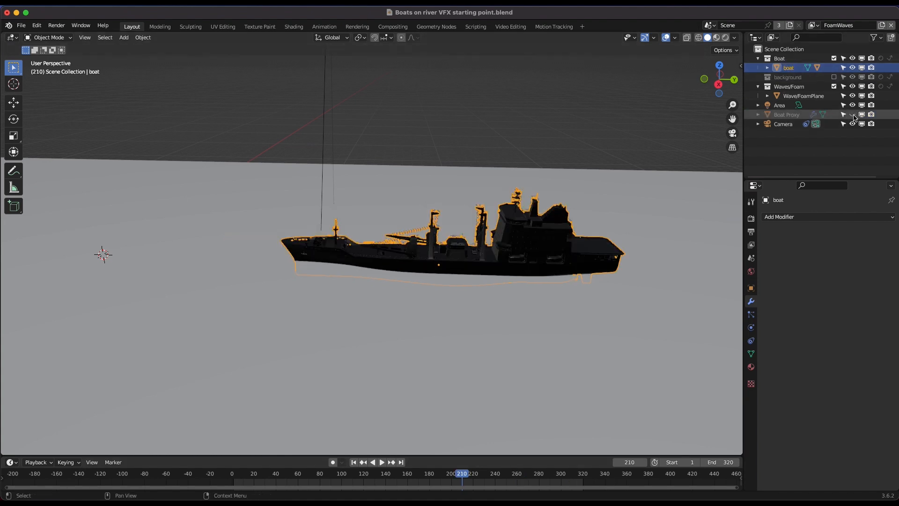
middle_click_drag(521, 233, 434, 255)
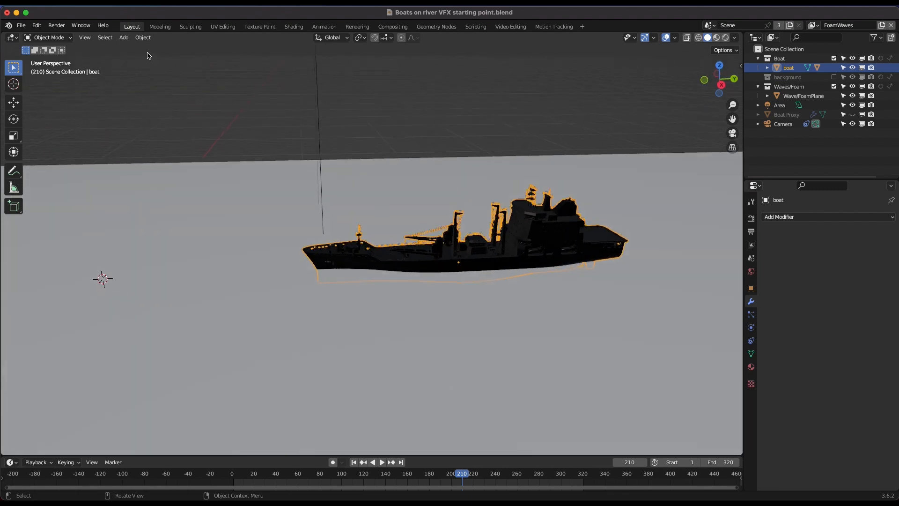
From the camera view, move the boat about 12.7 m along Y at frame 1 and keyframe its location
left_click(85, 37)
mouse_move(104, 147)
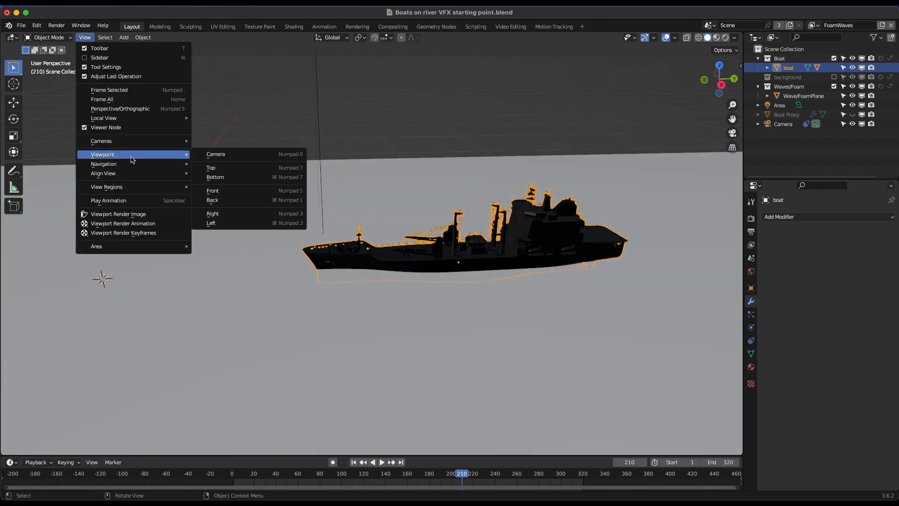
left_click(206, 151)
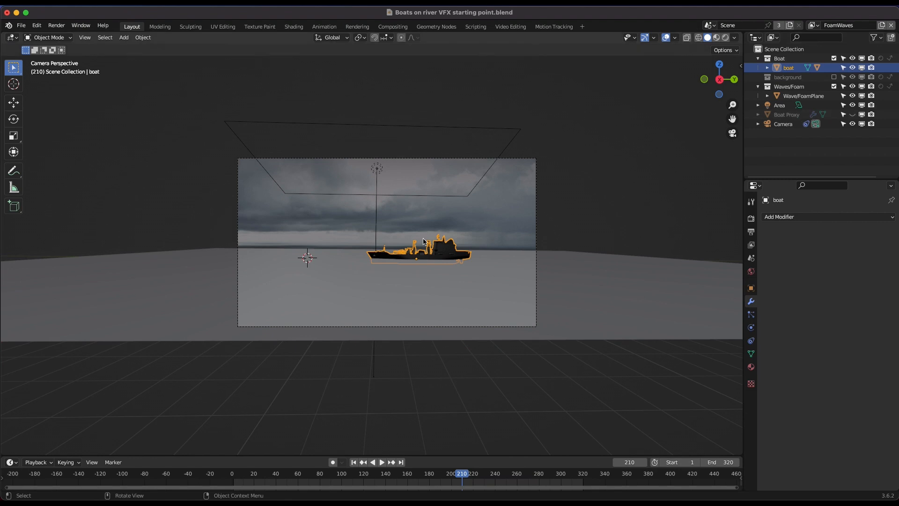
scroll(486, 253, "up", 3)
key("shift+Left")
key("g")
key("y")
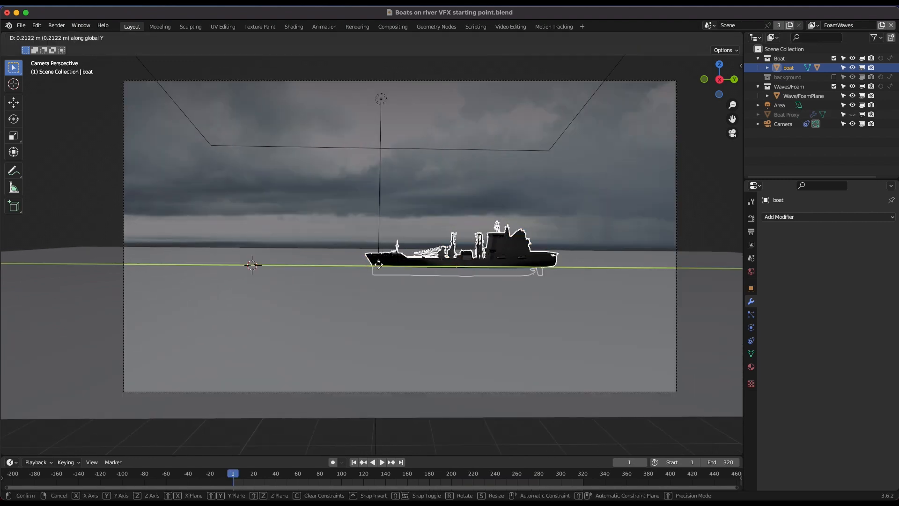
left_click(506, 259)
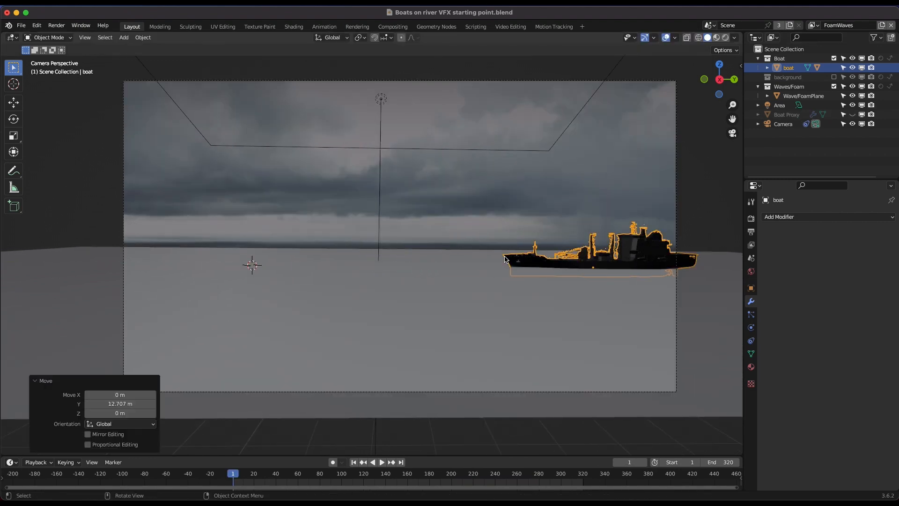
key("i")
left_click(506, 258)
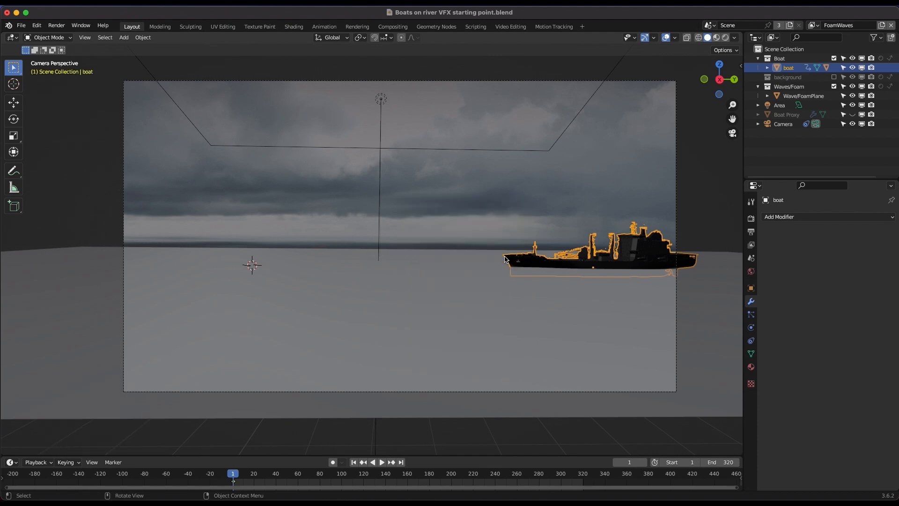
At frame 100, move the boat about -23.3 m along Y and keyframe its location
left_click(342, 477)
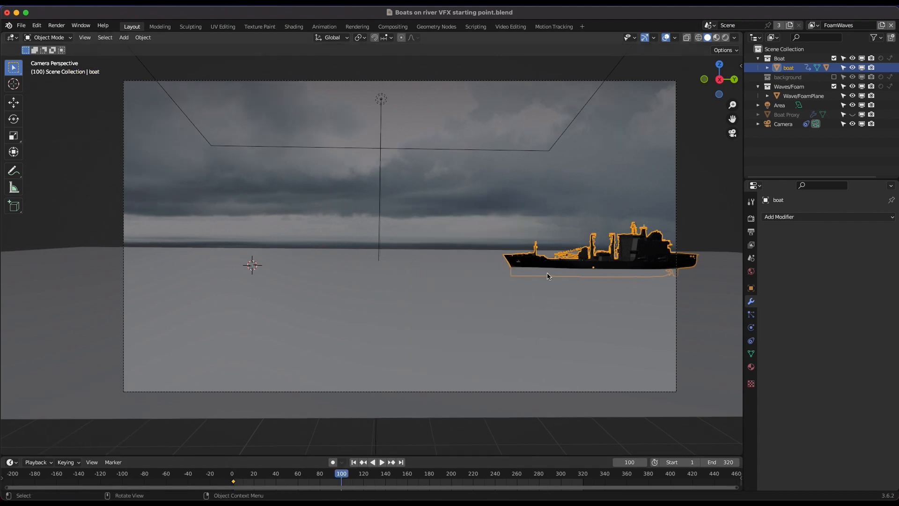
key("g")
key("y")
left_click(205, 261)
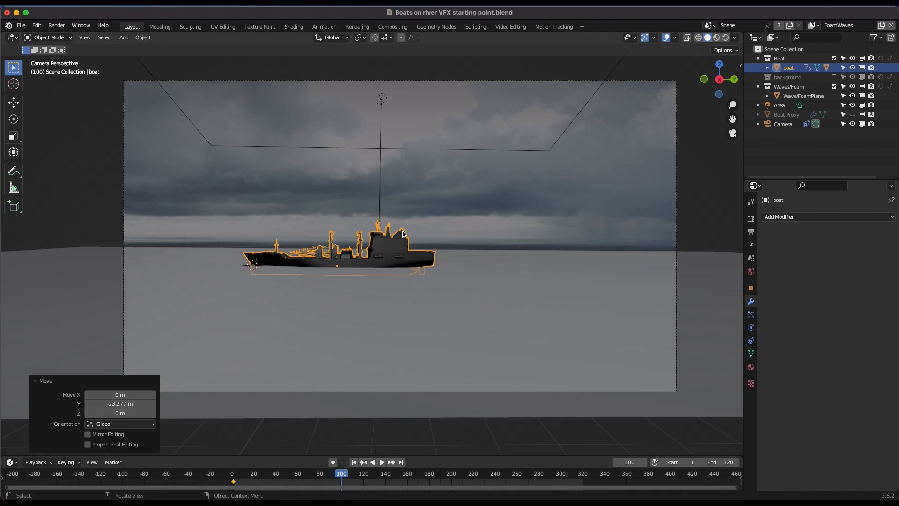
key("i")
left_click(404, 232)
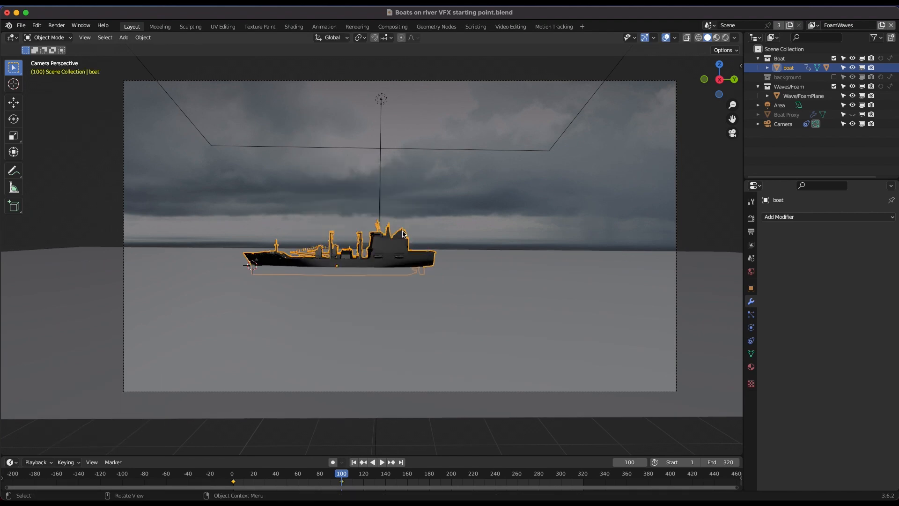
Set the boat's animation curves to linear extrapolation in the Graph Editor and return to the 3D Viewport
left_click(12, 37)
left_click(110, 66)
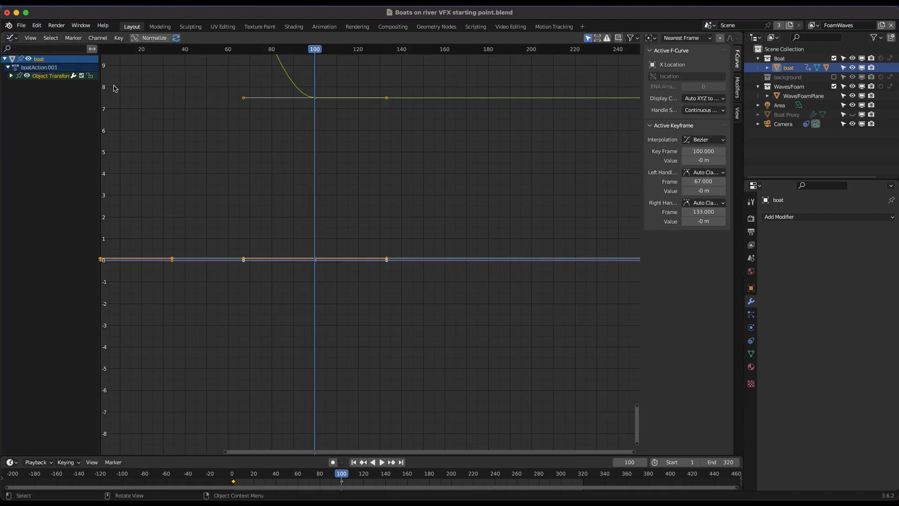
left_click(98, 38)
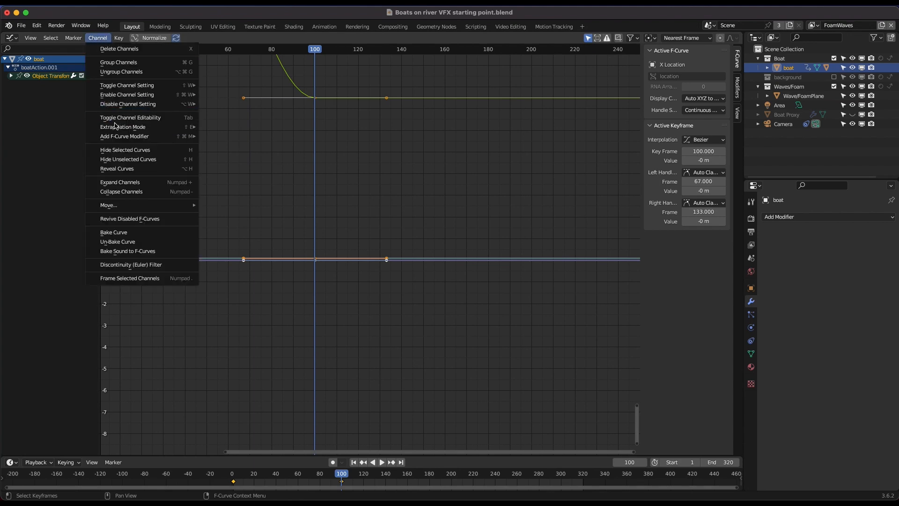
mouse_move(123, 127)
left_click(232, 136)
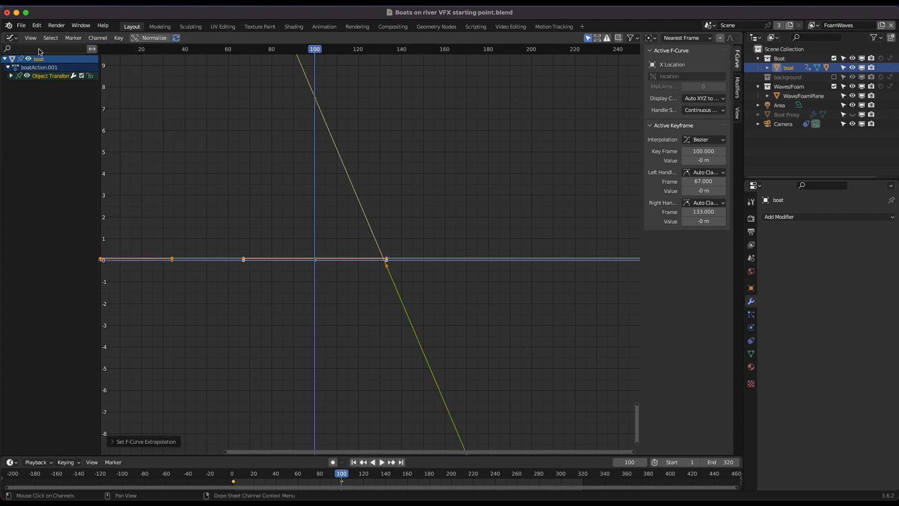
left_click(12, 38)
left_click(42, 56)
Play the boat's animation from the start, unhide Boat Proxy and play on to check that it follows the boat
key("space")
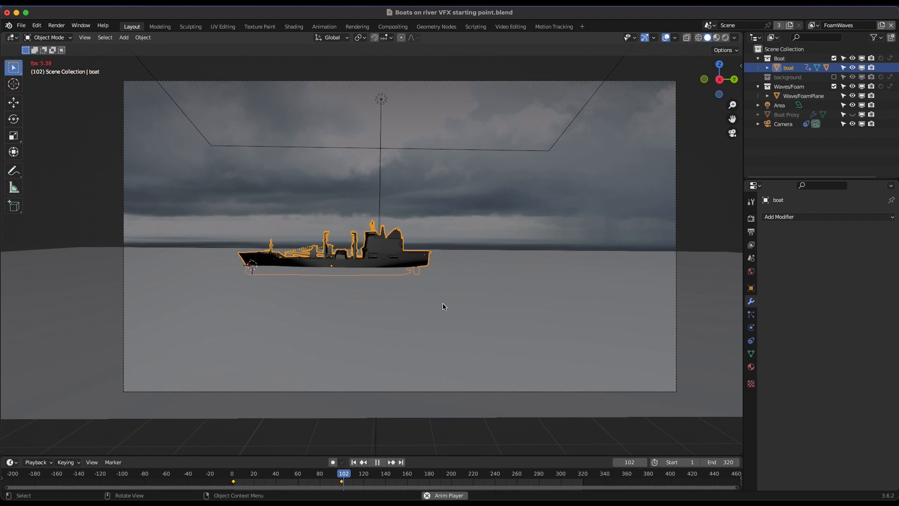
left_click(354, 463)
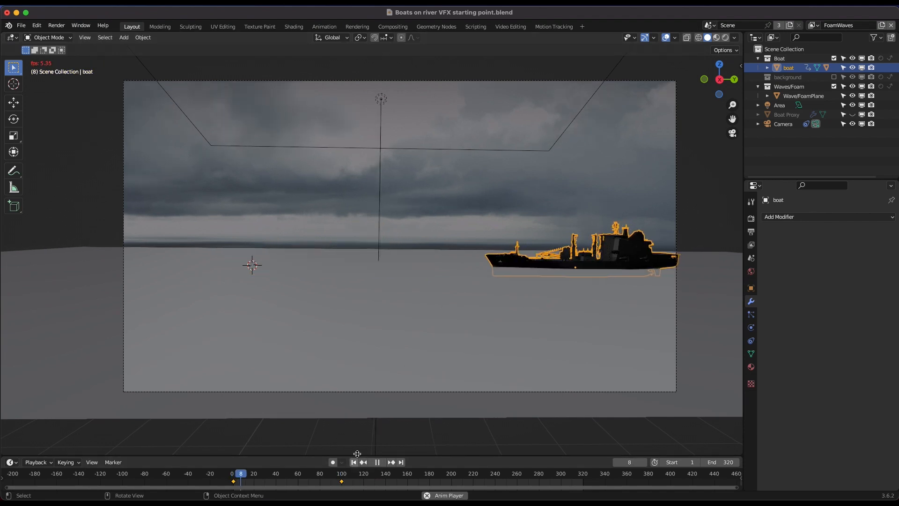
key("space")
left_click(852, 114)
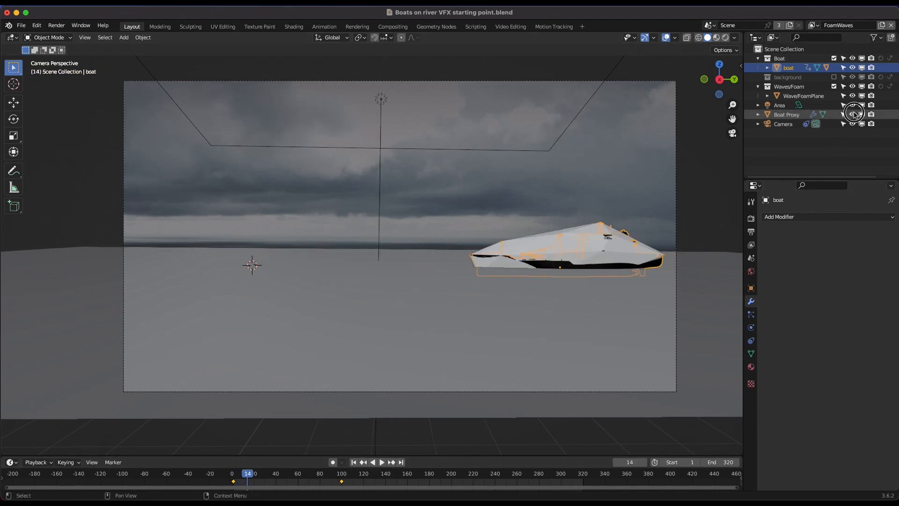
key("space")
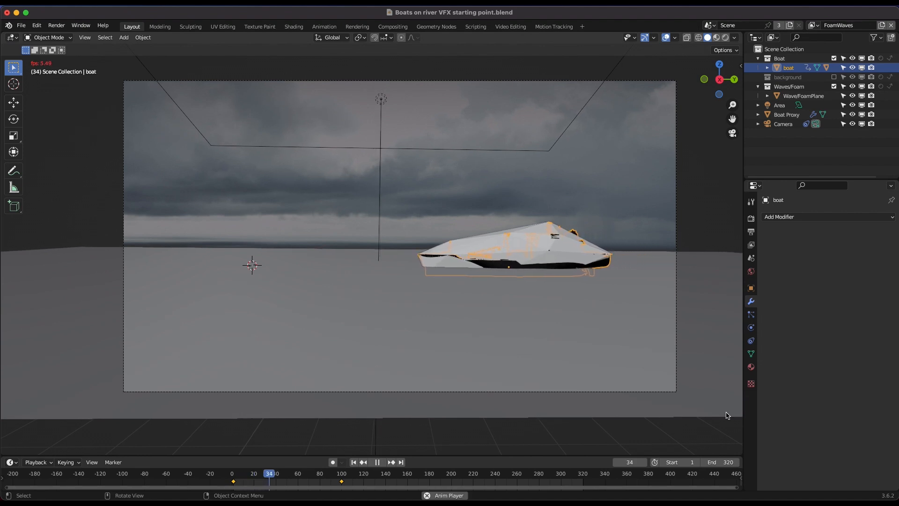
key("space")
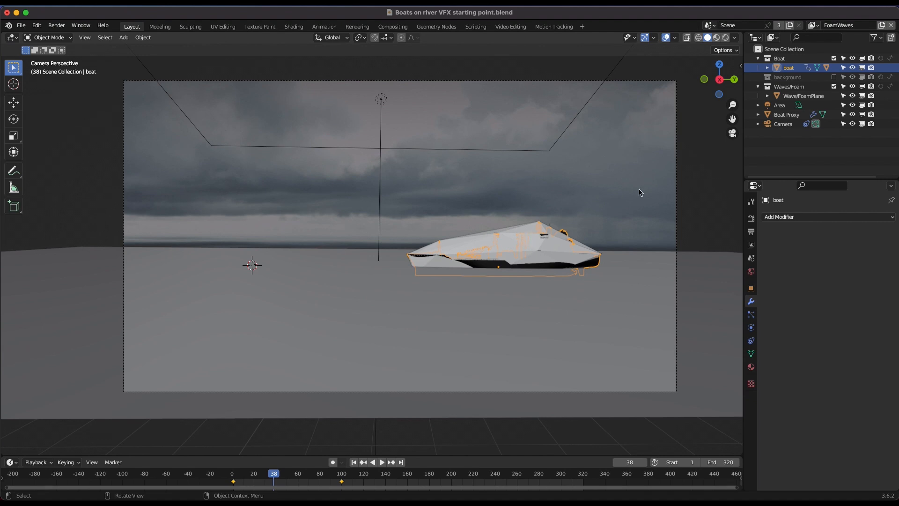
Return to frame 1 and move Boat Proxy into a new collection named BoatProxy
left_click(354, 462)
left_click(615, 274)
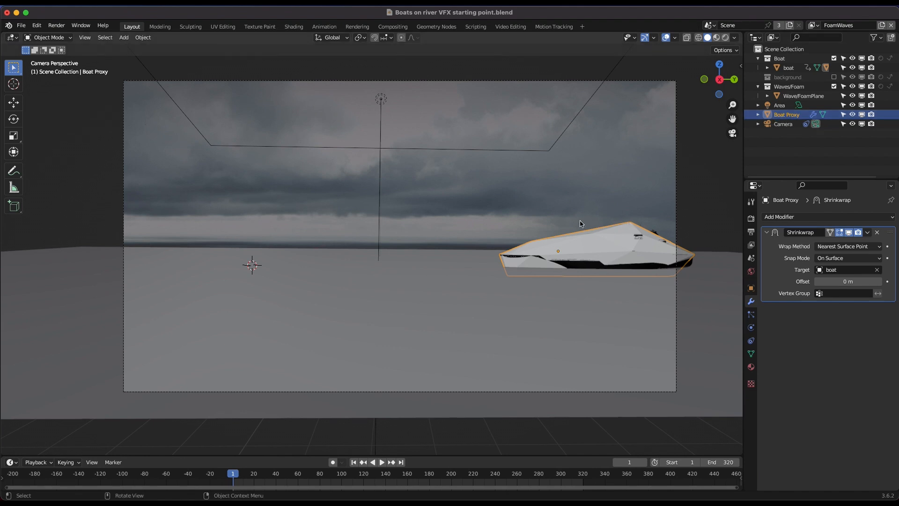
key("m")
left_click(528, 218)
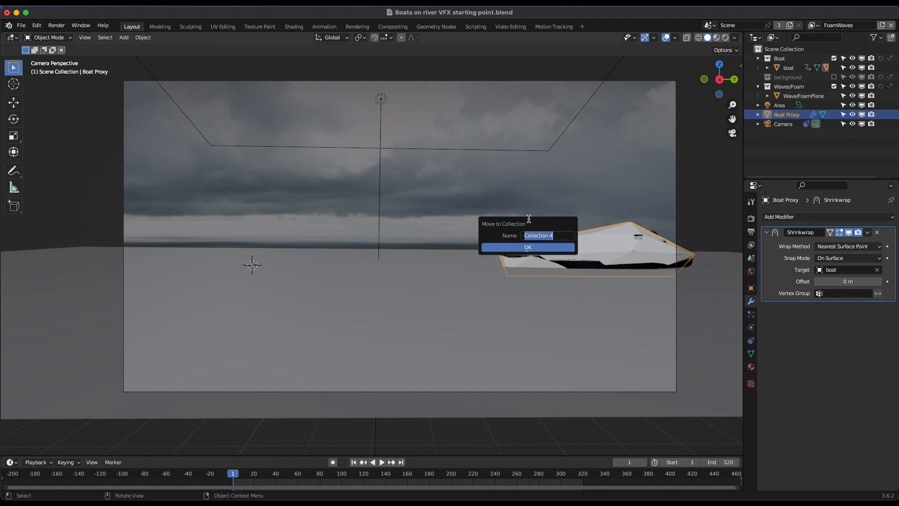
type("BoatProxy")
left_click(530, 247)
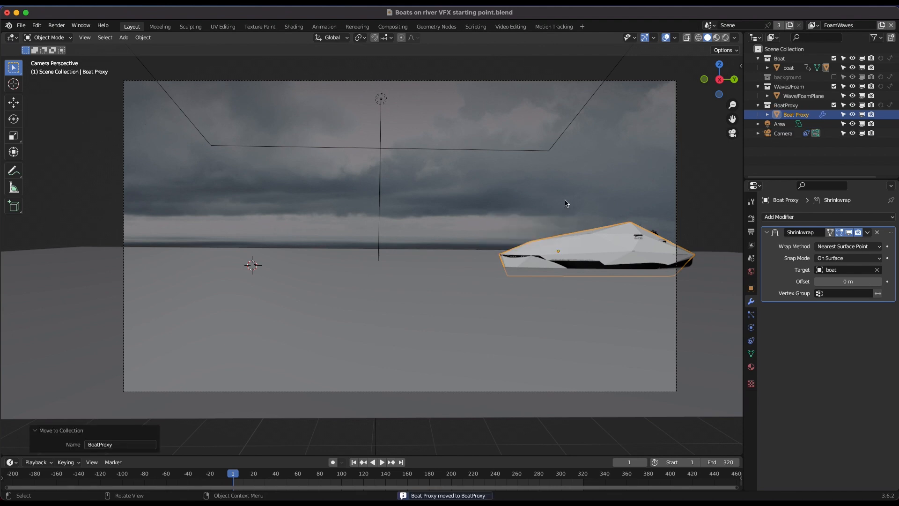
Add a Dynamic Paint brush to Boat Proxy, keeping Depth Change as its wave type
left_click(751, 328)
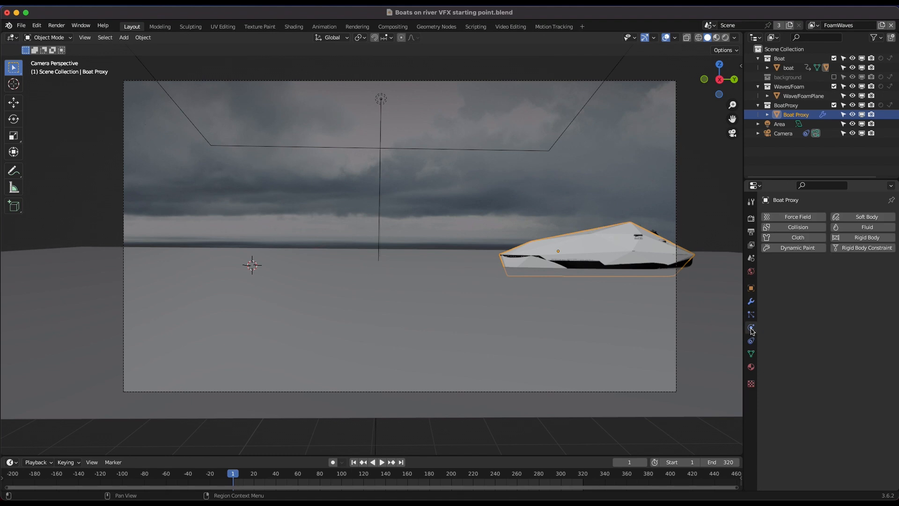
left_click(800, 249)
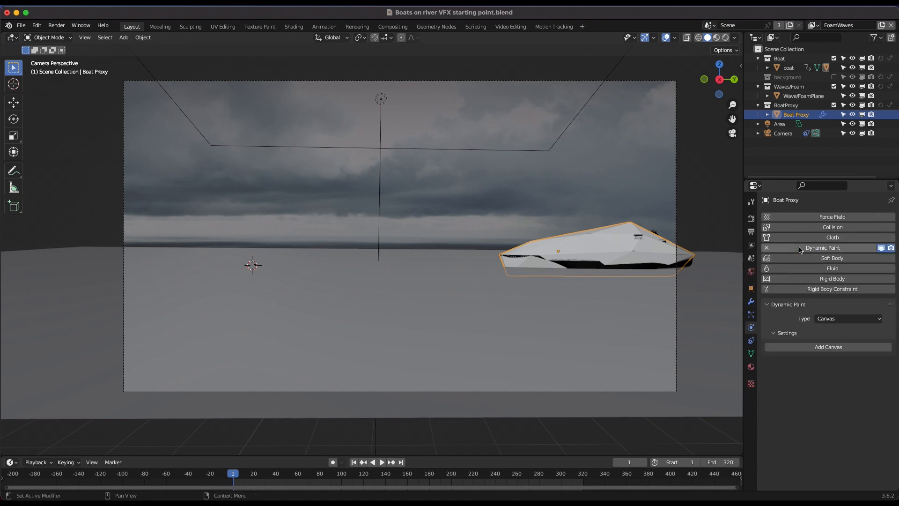
left_click(829, 319)
left_click(828, 343)
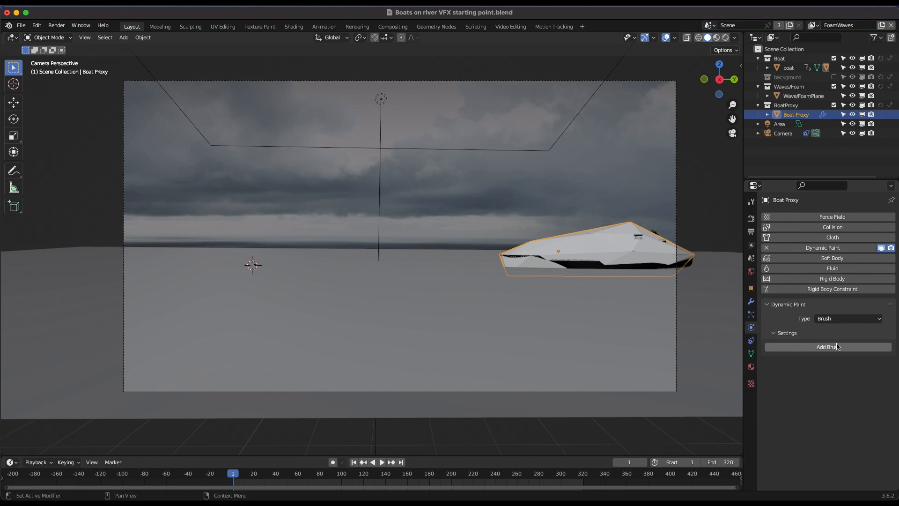
left_click(837, 347)
scroll(788, 436, "down", 1)
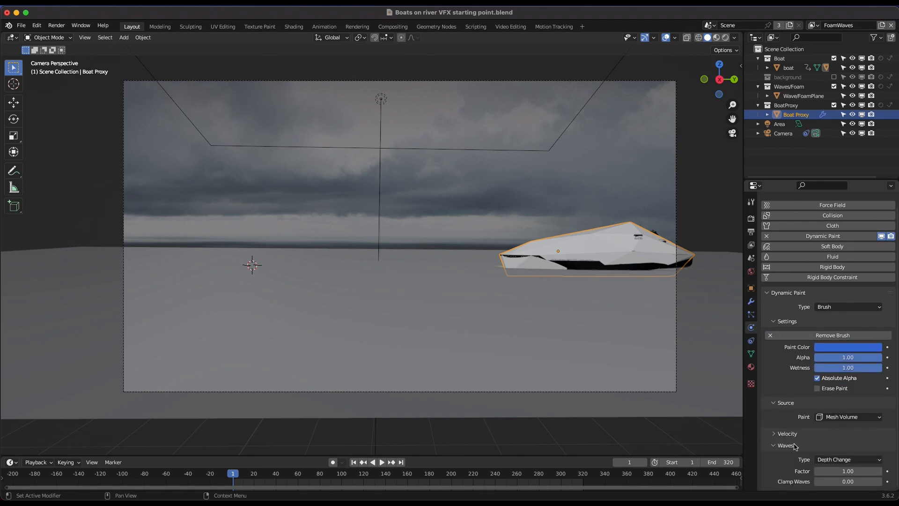
left_click(840, 459)
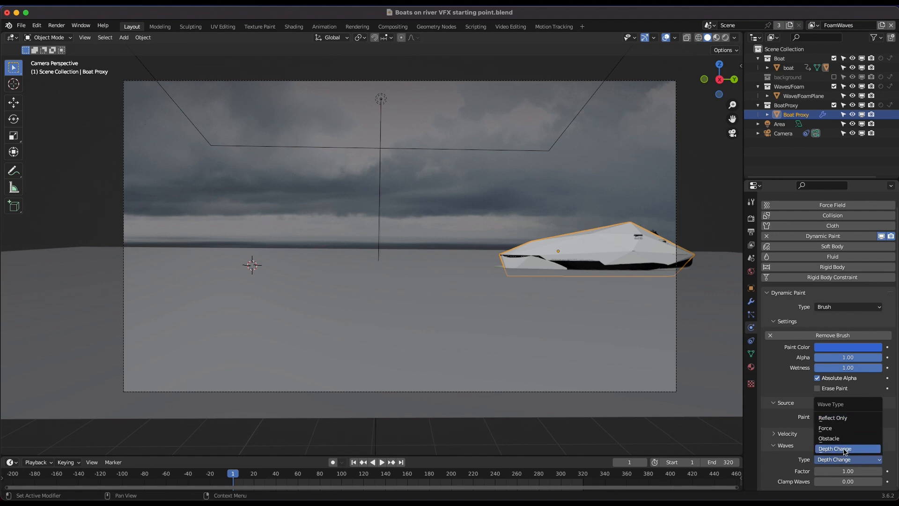
left_click(776, 434)
left_click(775, 434)
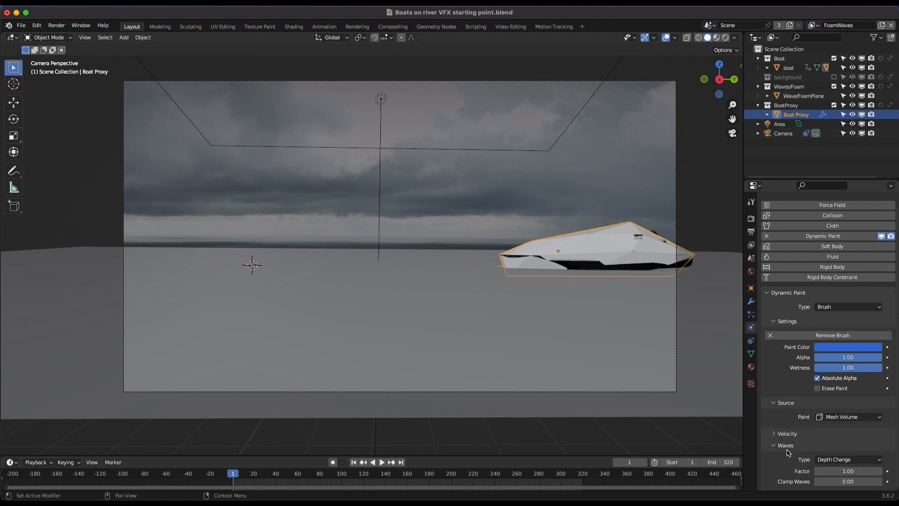
Assign BoatProxy as the brush collection of the Dynamic Paint Waves surface on Wave/FoamPlane
left_click(480, 315)
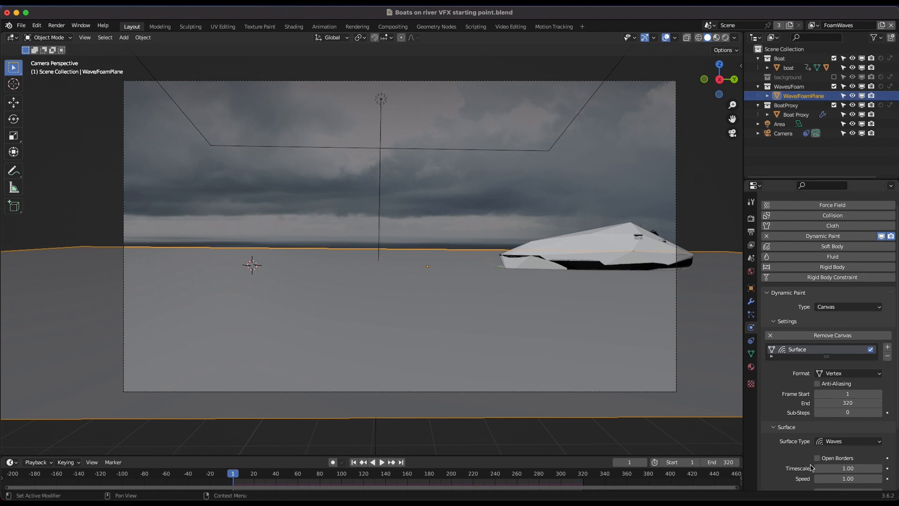
scroll(823, 452, "down", 4)
left_click(827, 449)
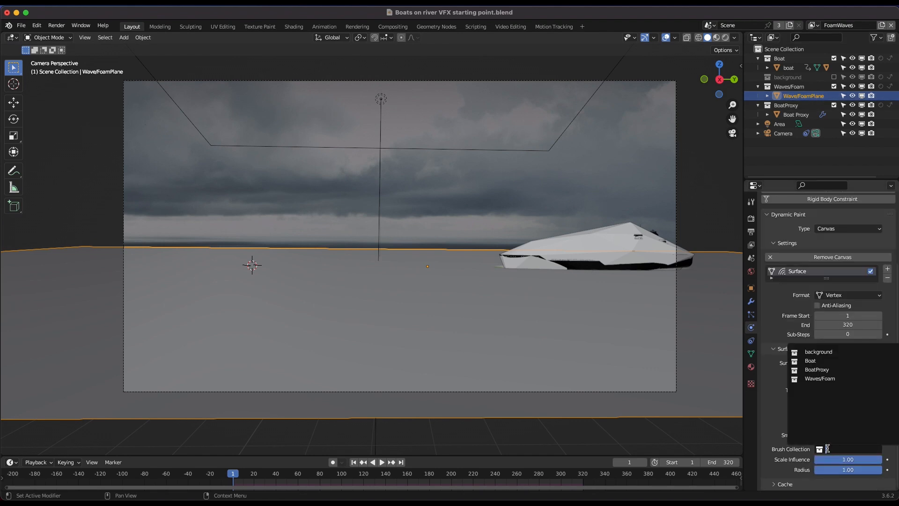
left_click(827, 373)
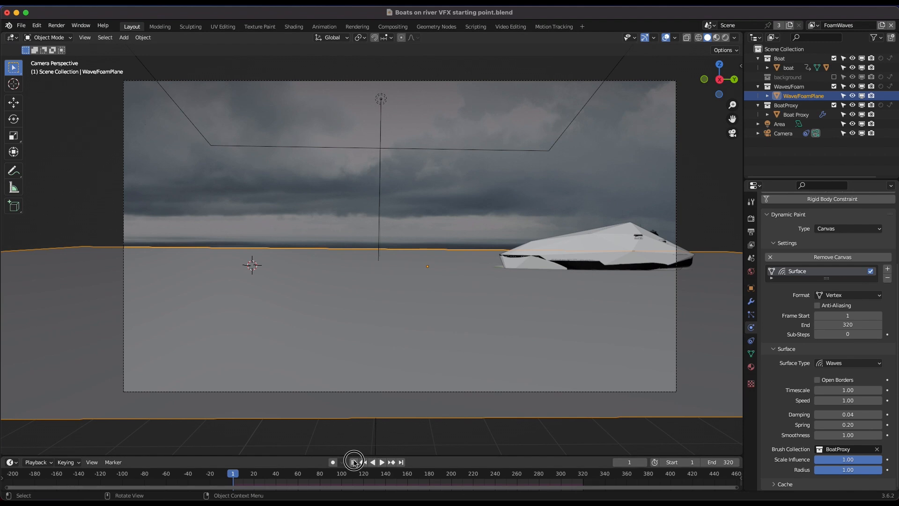
Hide the boat model in the viewport and play the wave simulation from frame 1 with Boat Proxy in view
scroll(476, 214, "up", 5)
scroll(476, 215, "down", 3)
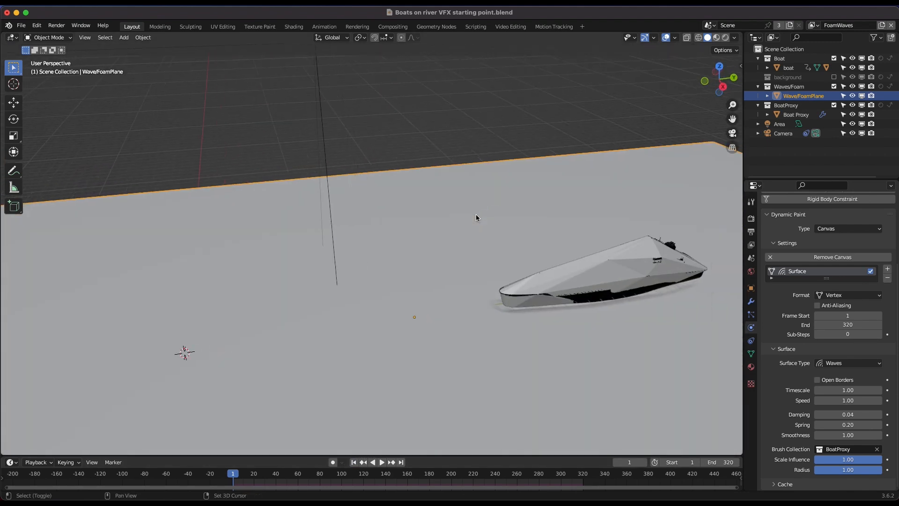
scroll(476, 215, "right", 5, "shift")
left_click(852, 68)
scroll(392, 225, "left", 5)
scroll(390, 232, "up", 5)
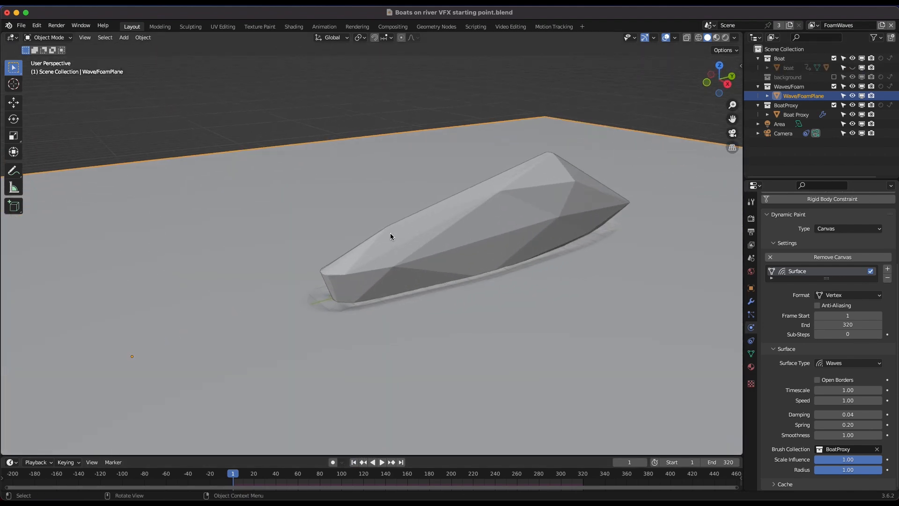
scroll(390, 233, "down", 3)
key("space")
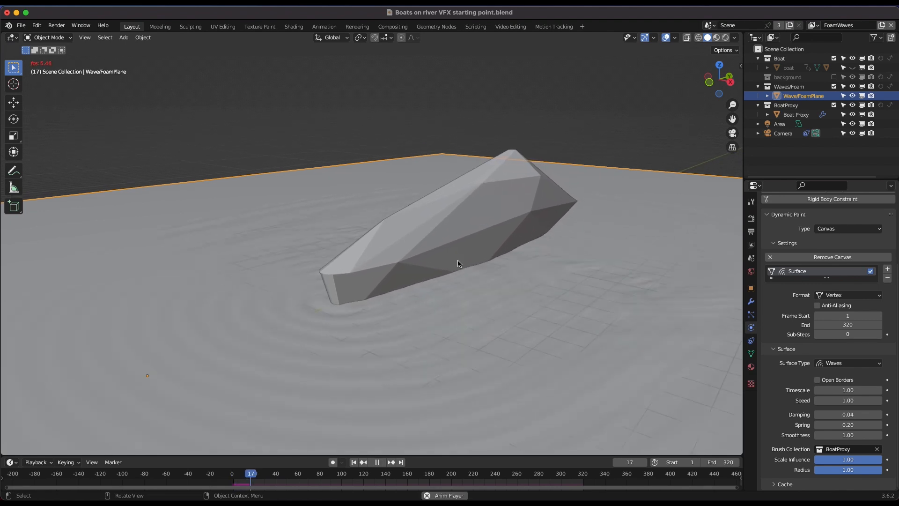
Stop playback at frame 57 to examine the ripples around Boat Proxy, and enable Open Borders on the Waves surface
scroll(515, 304, "down", 4)
scroll(516, 304, "up", 2)
scroll(515, 305, "left", 3)
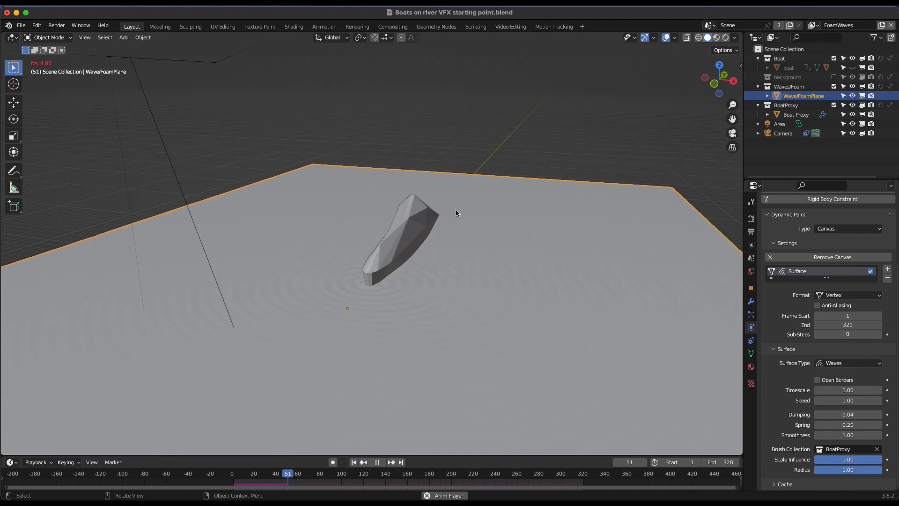
key("space")
scroll(370, 286, "left", 2)
scroll(370, 287, "up", 5)
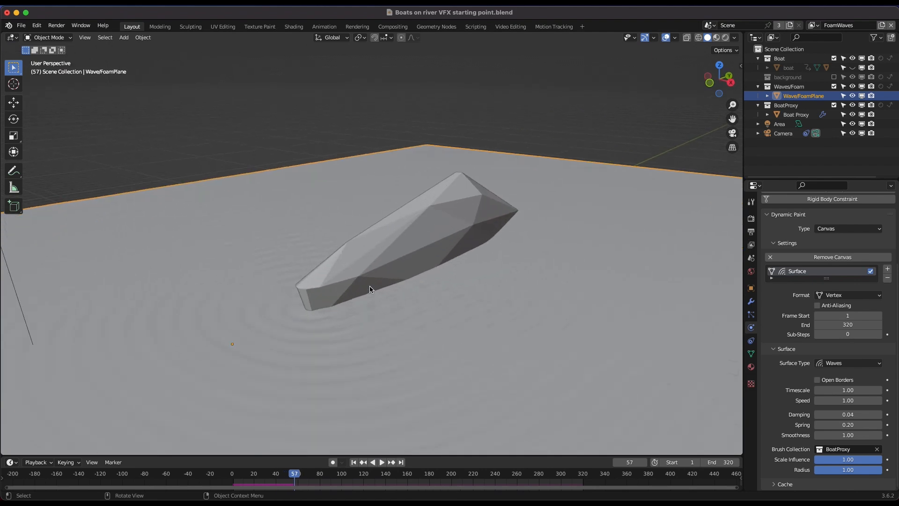
scroll(414, 284, "left", 3)
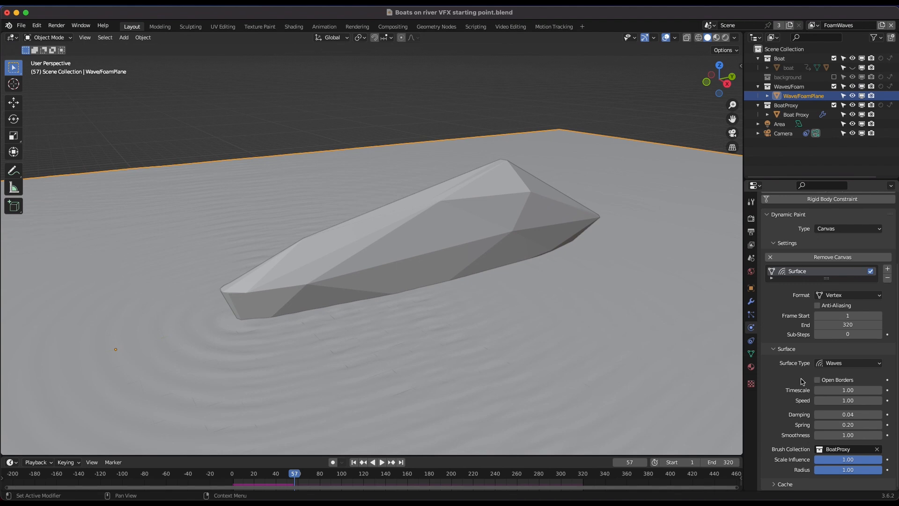
scroll(511, 315, "down", 5)
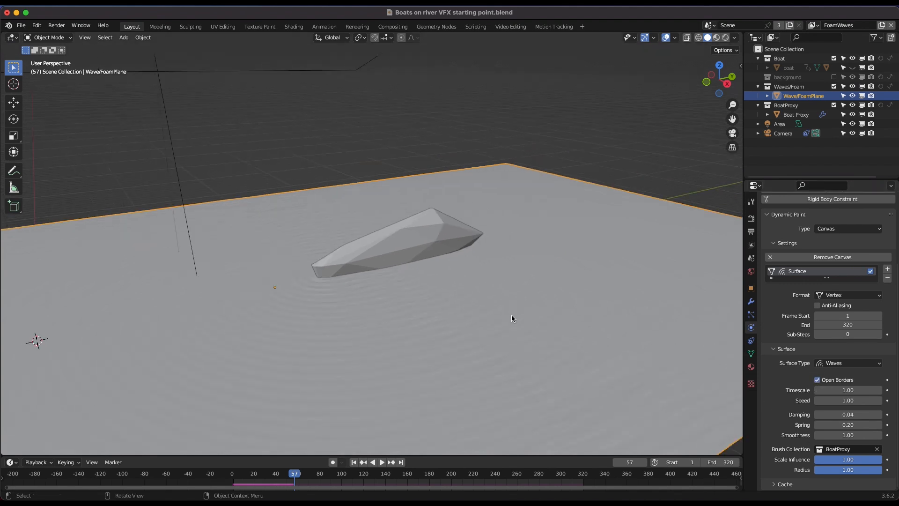
Play the wave simulation from frame 1 to about frame 55 to examine the ripples around Boat Proxy with Open Borders enabled
scroll(511, 314, "left", 3)
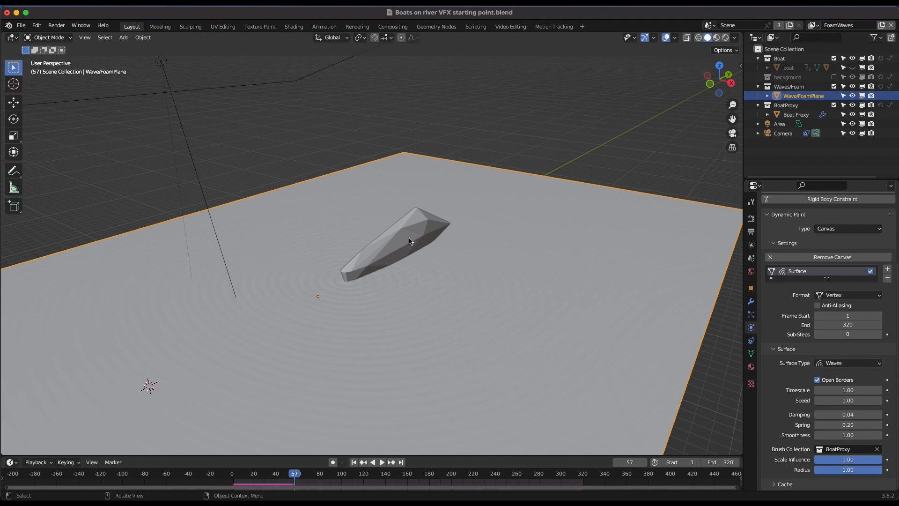
scroll(551, 287, "left", 3)
scroll(368, 257, "up", 3)
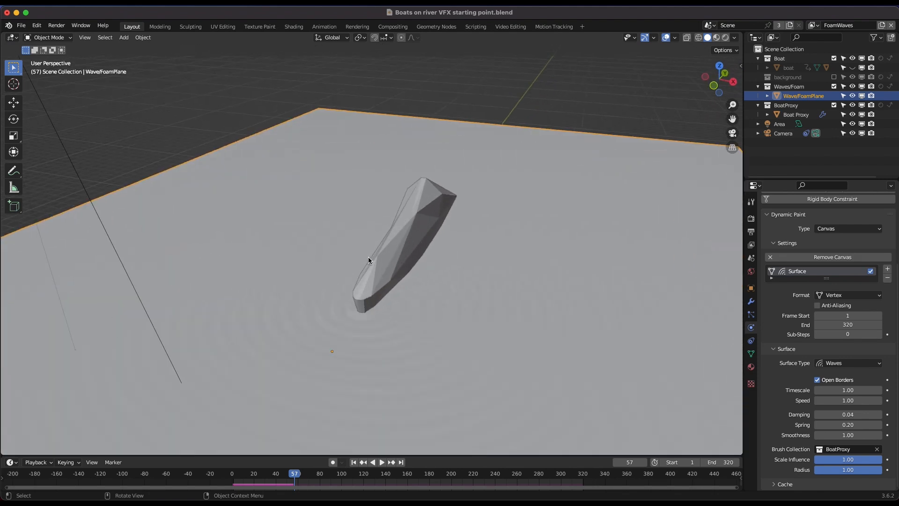
scroll(368, 257, "left", 3)
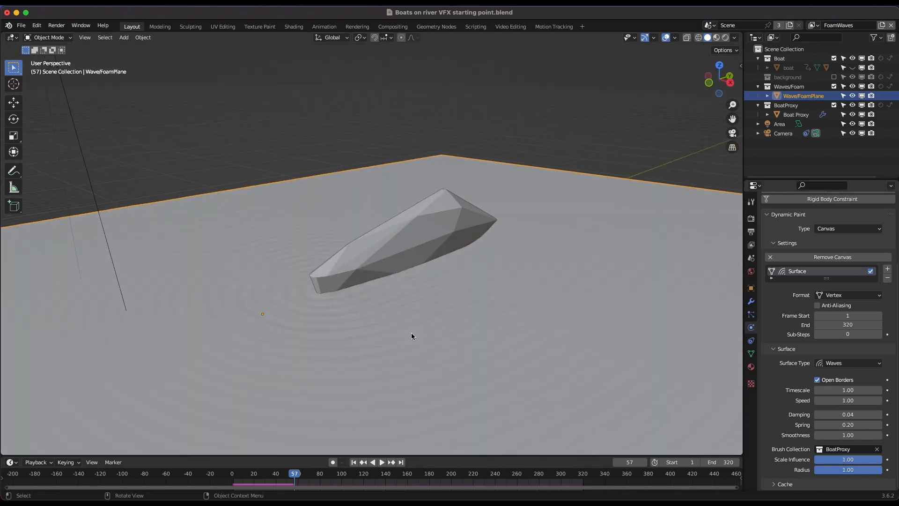
scroll(412, 336, "left", 2)
left_click(353, 463)
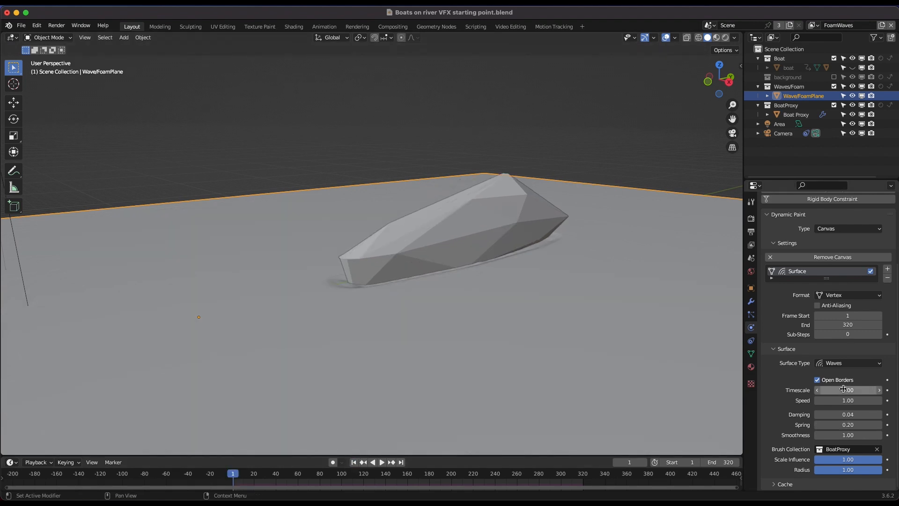
key("space")
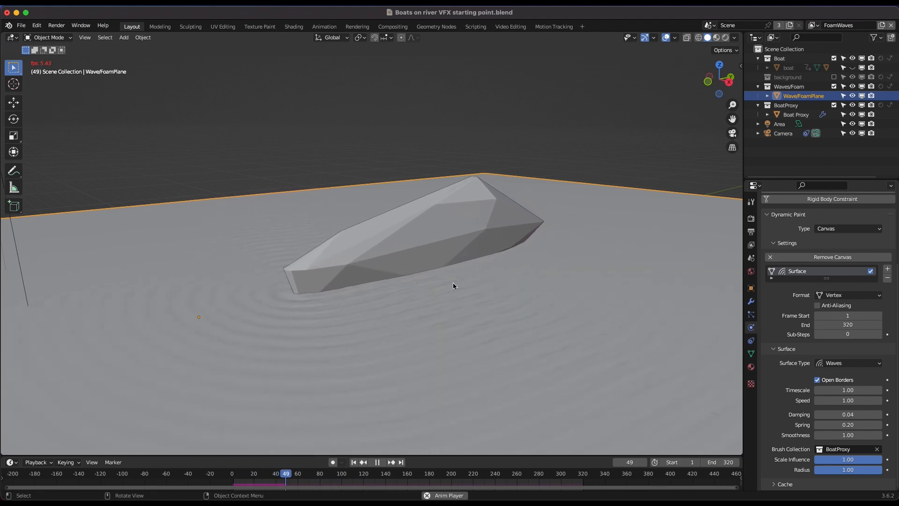
key("space")
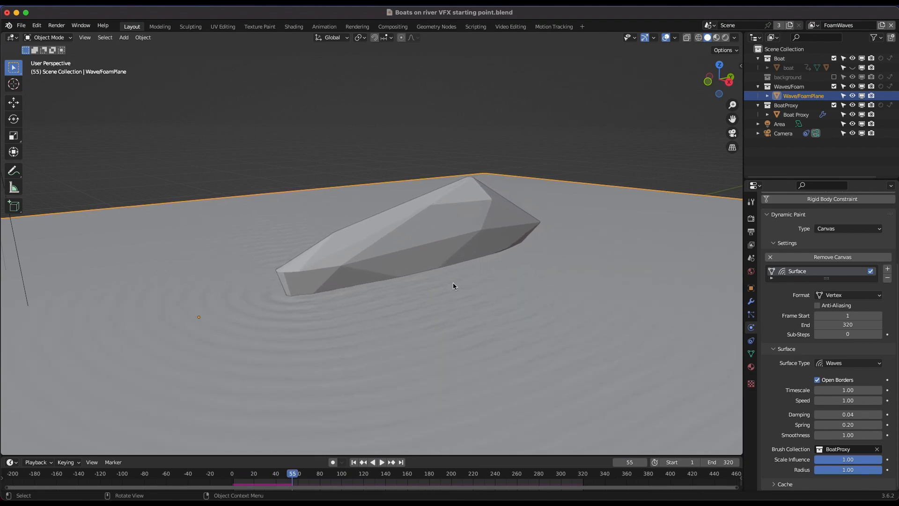
Set the Waves surface's Timescale to 0.10 and play the simulation from frame 1 to frame 158
left_click(842, 389)
type(".1")
key("Return")
key("shift+Left")
key("space")
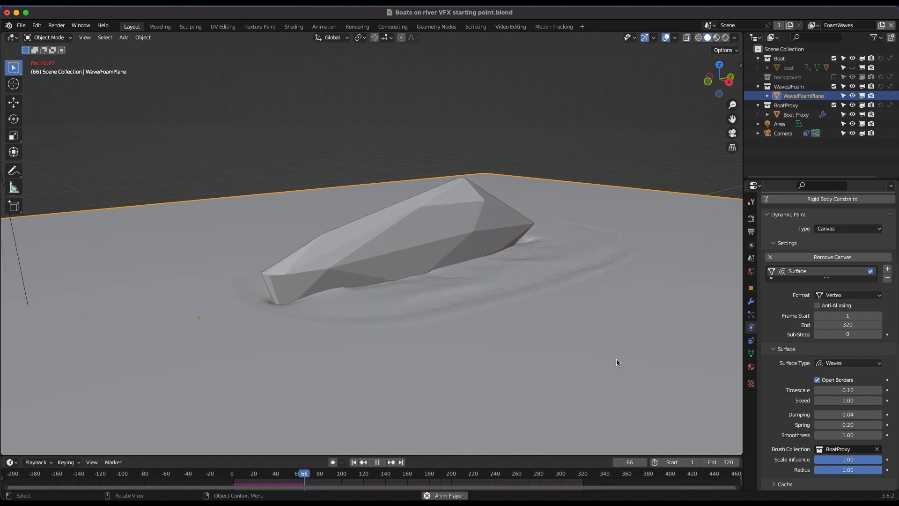
scroll(564, 309, "right", 10)
scroll(563, 308, "down", 3)
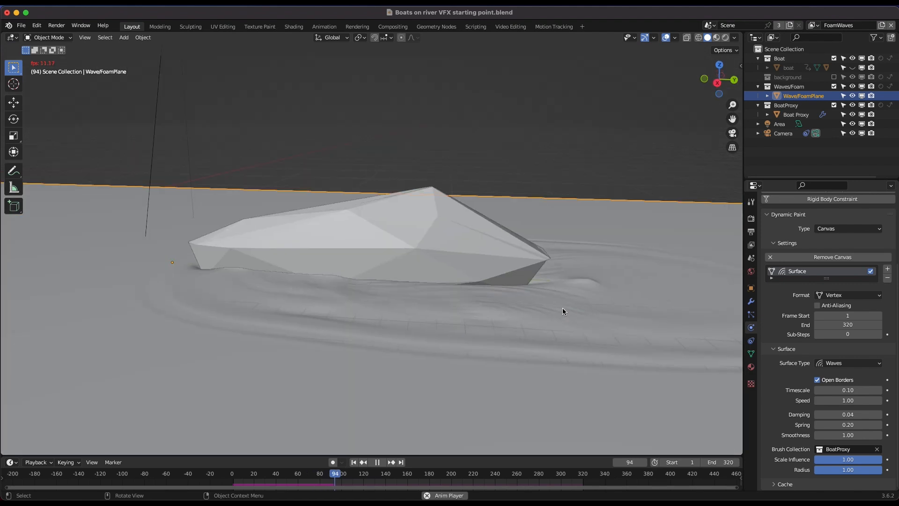
scroll(581, 294, "right", 3, "shift")
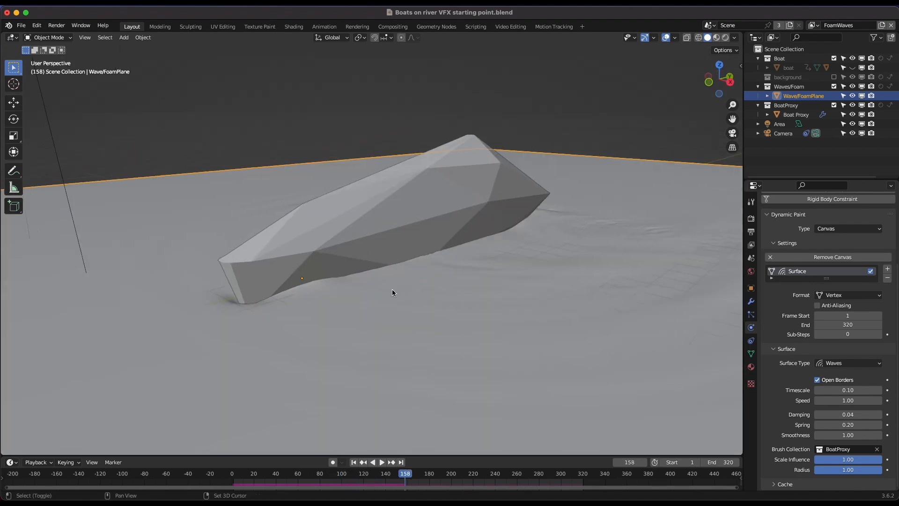
scroll(558, 277, "left", 5)
Try a Timescale of 0.01 on the Waves surface and replay the simulation from frame 1 to frame 175
double_click(849, 390)
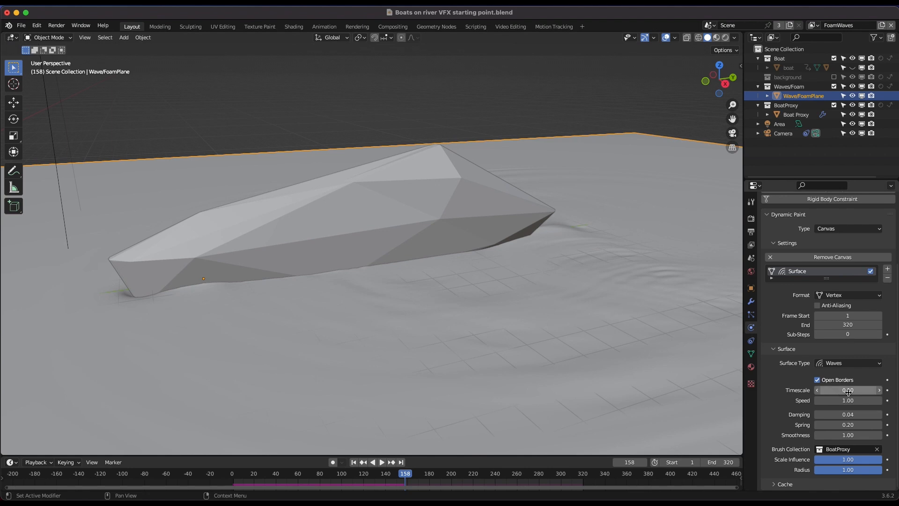
type("1")
key("Return")
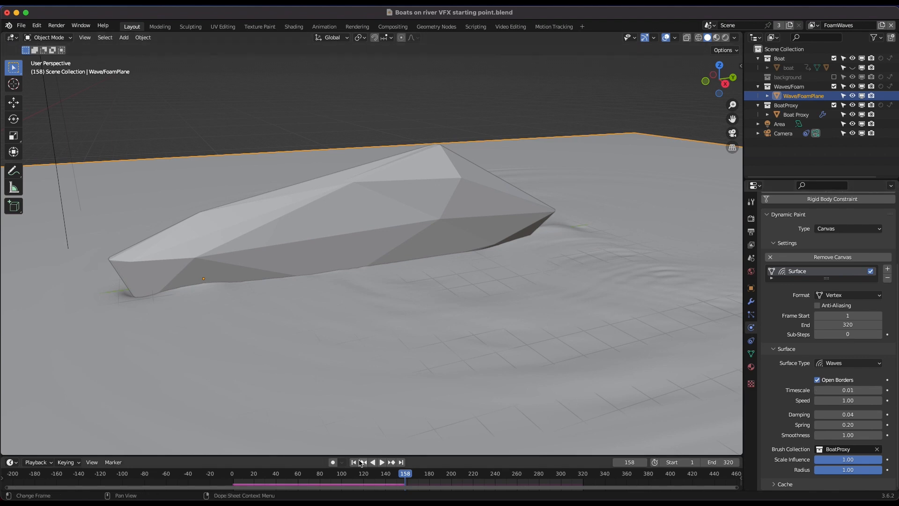
left_click(360, 463)
key("space")
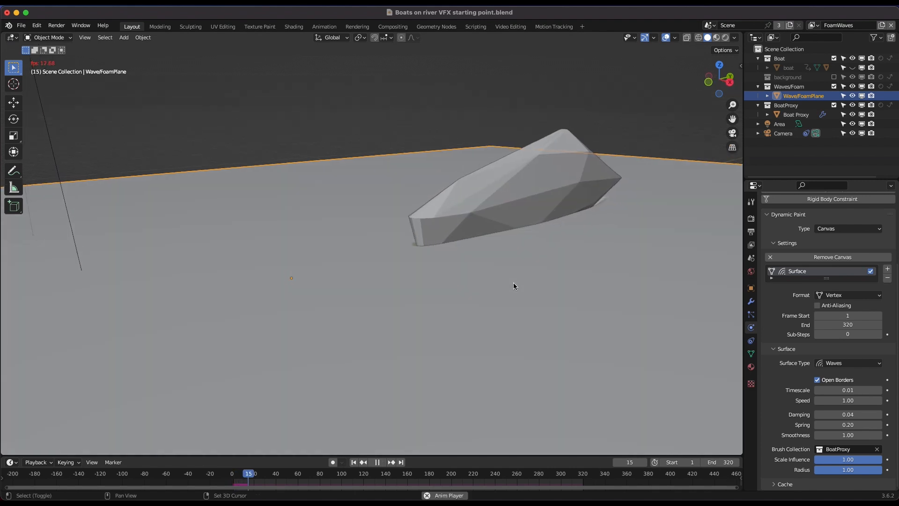
scroll(513, 282, "right", 8)
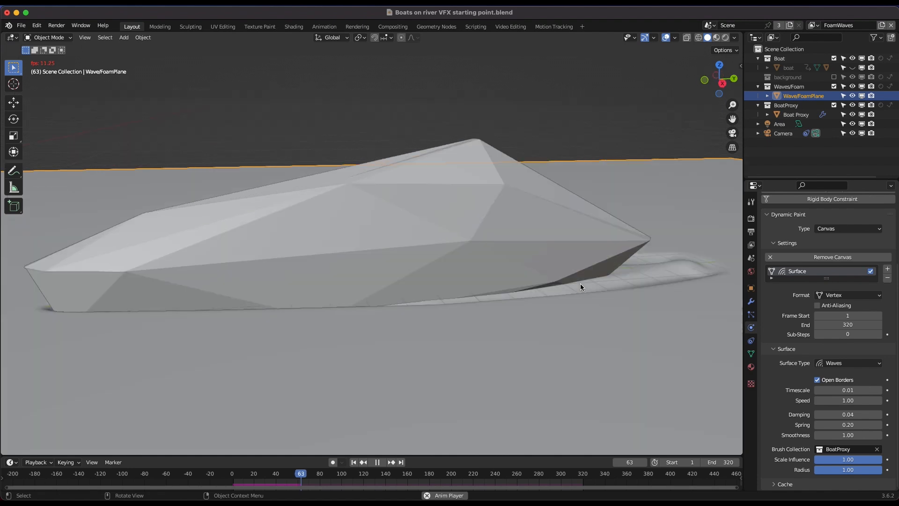
scroll(580, 286, "down", 5)
scroll(561, 265, "down", 3)
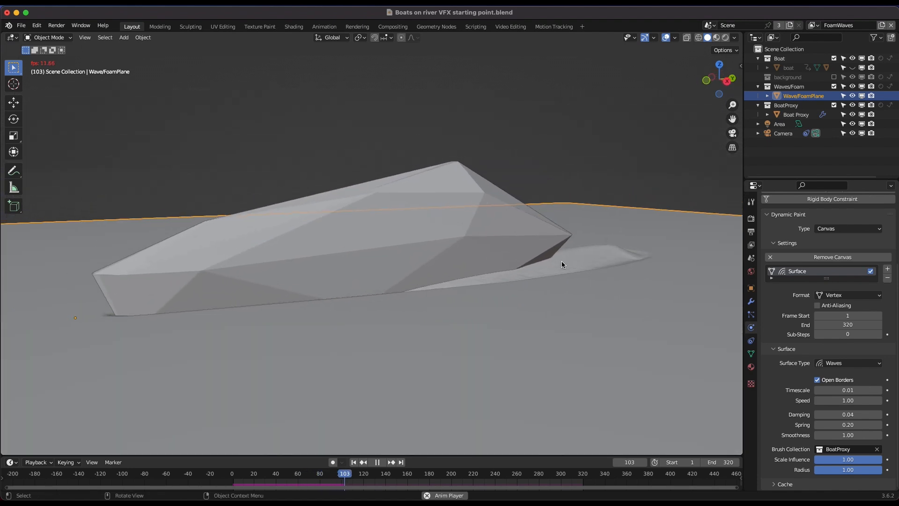
scroll(562, 264, "up", 3)
scroll(562, 264, "down", 3)
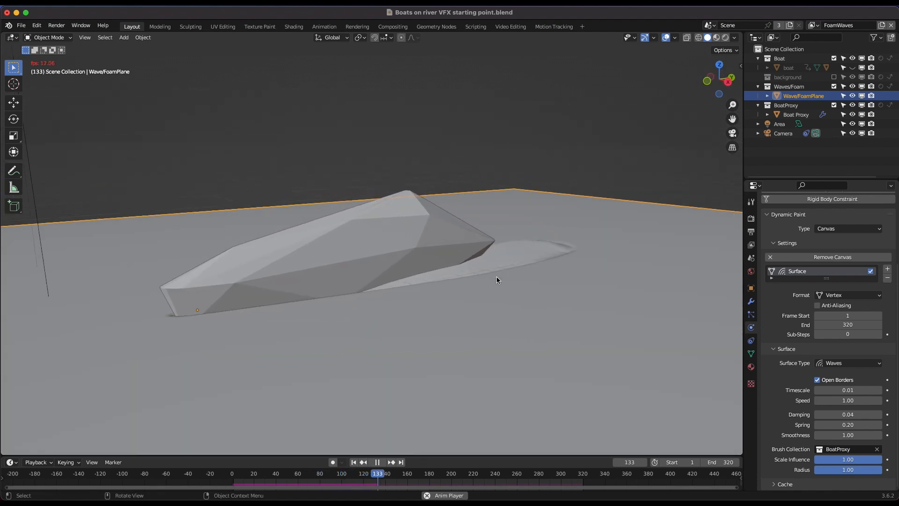
scroll(497, 277, "right", 5)
scroll(496, 277, "left", 5)
scroll(496, 277, "up", 4)
key("space")
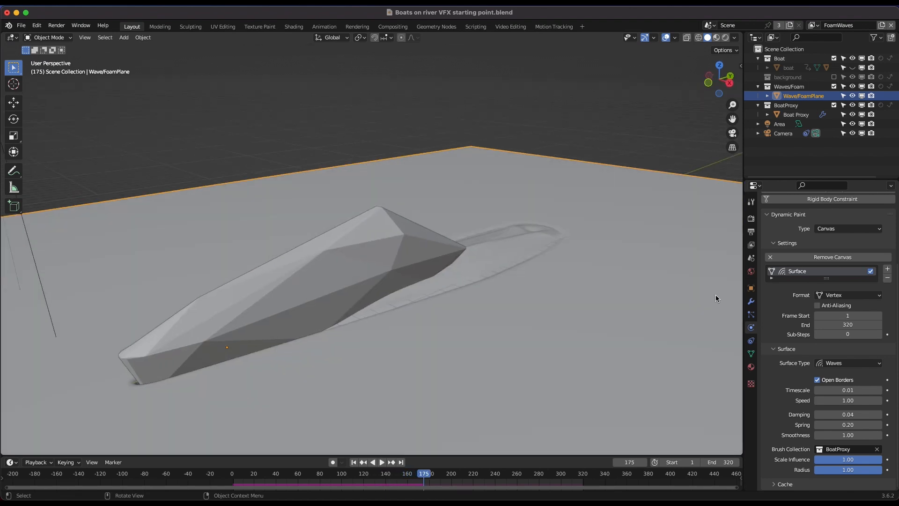
Set the Waves surface's Timescale to 0.05 and play the simulation from the first frame
left_click(842, 390)
type("0.05")
key("Return")
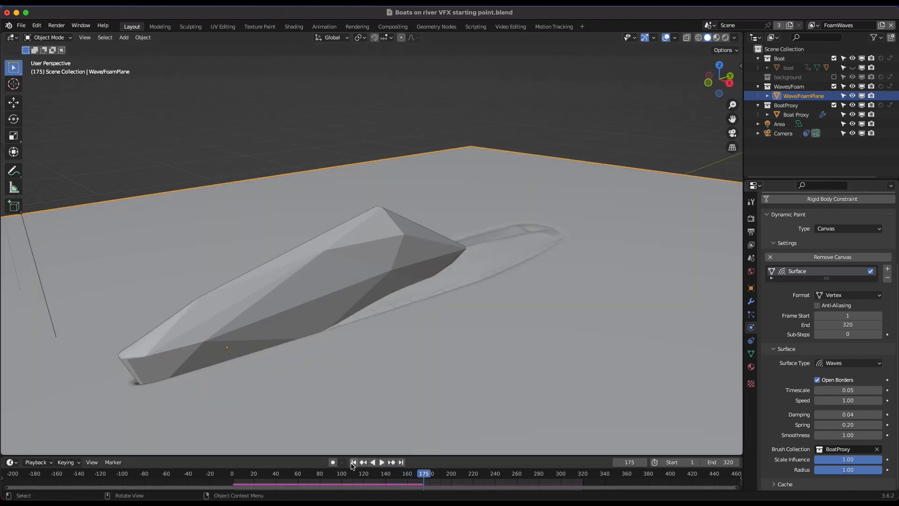
left_click(353, 462)
key("space")
scroll(469, 200, "down", 5)
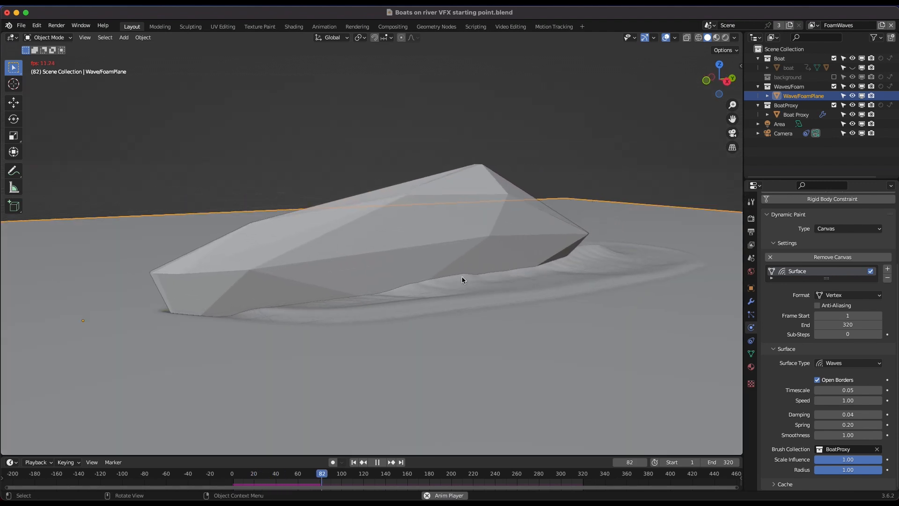
Stop playback at frame 109, hide Boat Proxy and show the boat model in the viewport
key("space")
left_click(852, 114)
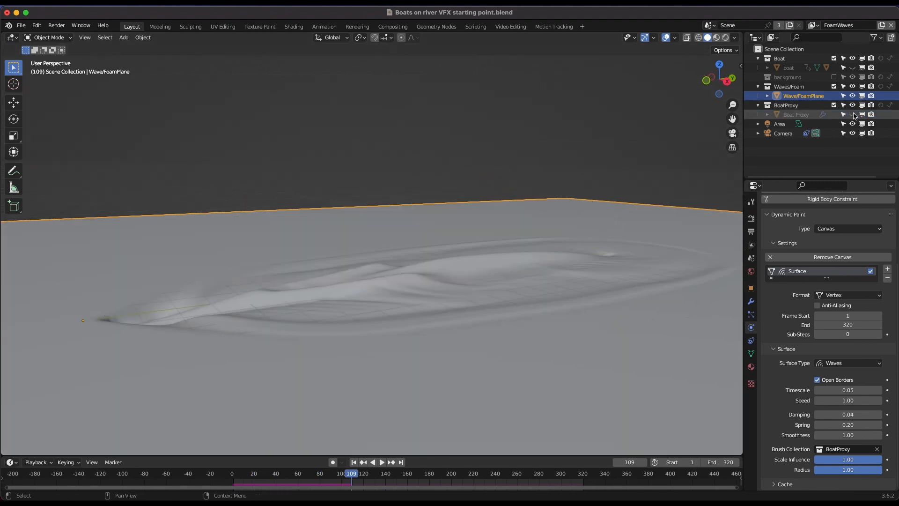
left_click(852, 68)
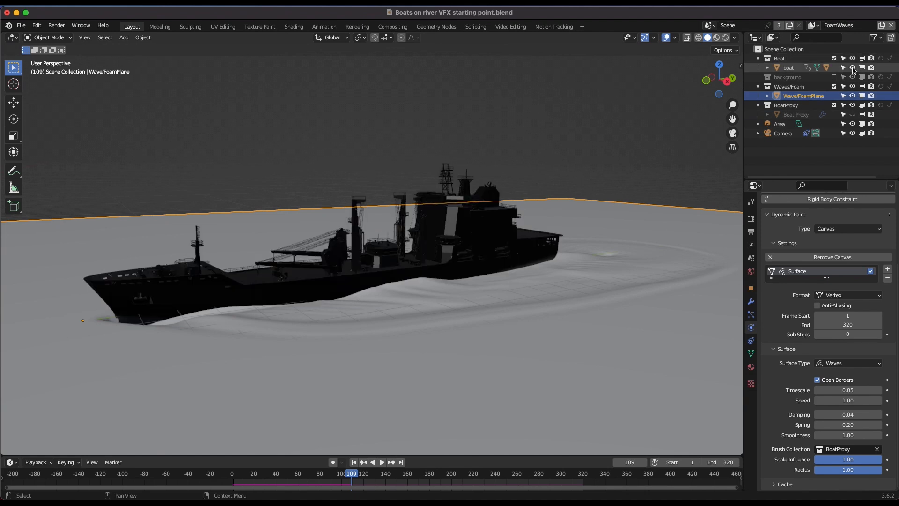
Resume playback up to frame 244 to examine the wake around the boat model from several angles
key("space")
scroll(513, 333, "right", 5)
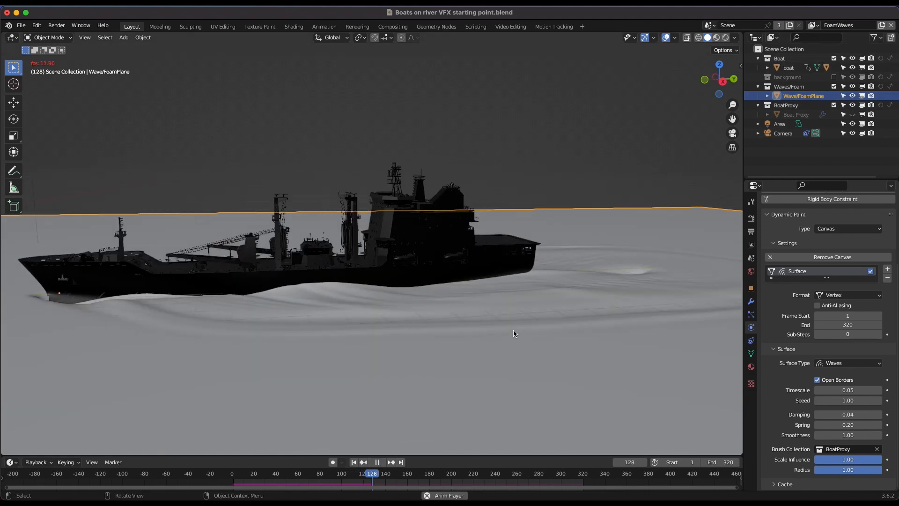
scroll(345, 299, "left", 5)
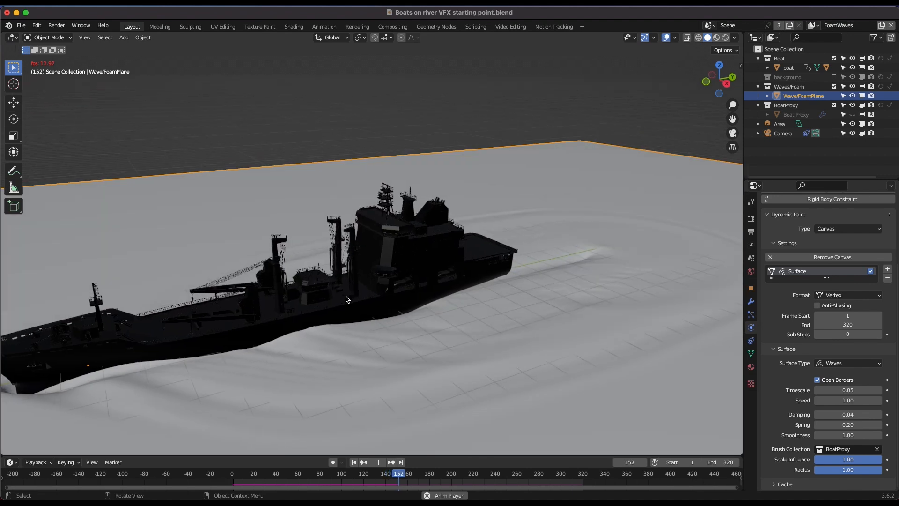
scroll(345, 299, "down", 3, "ctrl")
scroll(346, 296, "left", 4, "shift")
scroll(345, 296, "left", 4)
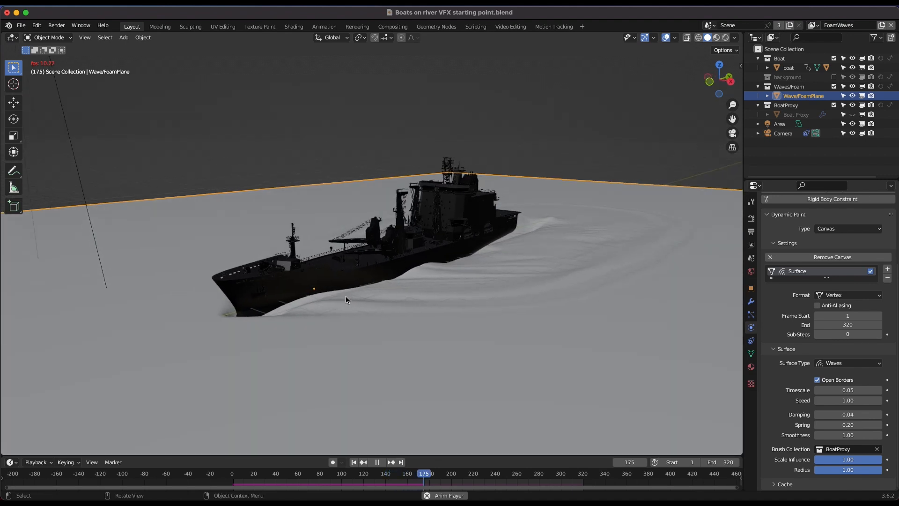
scroll(346, 296, "up", 4, "ctrl")
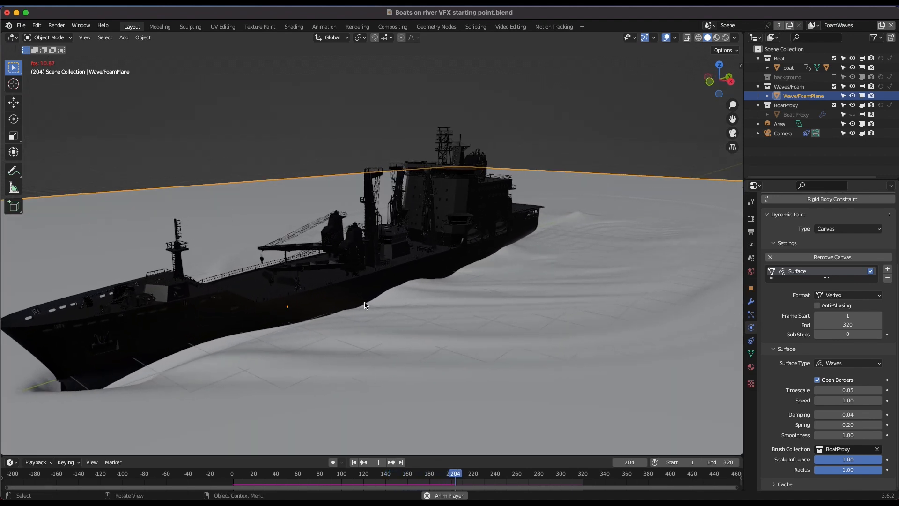
scroll(364, 302, "right", 5)
scroll(364, 301, "down", 3, "ctrl")
scroll(365, 302, "left", 4, "shift")
key("space")
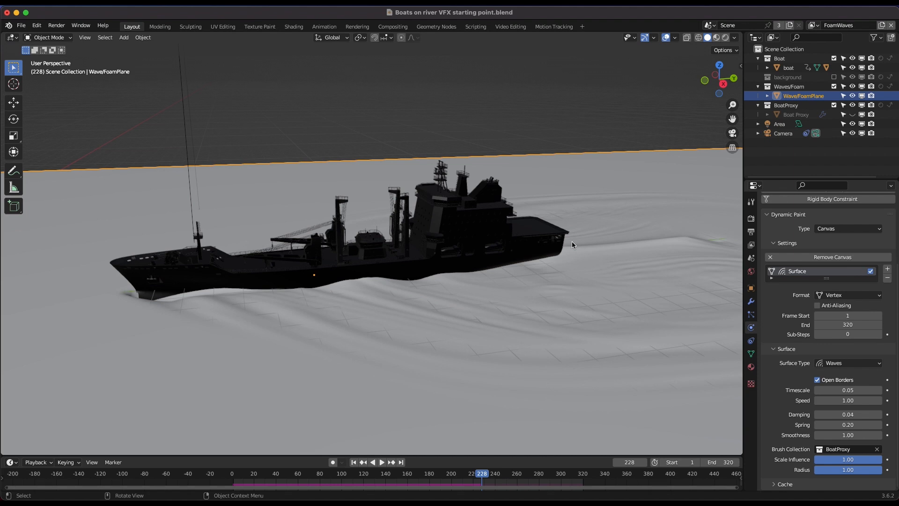
key("space")
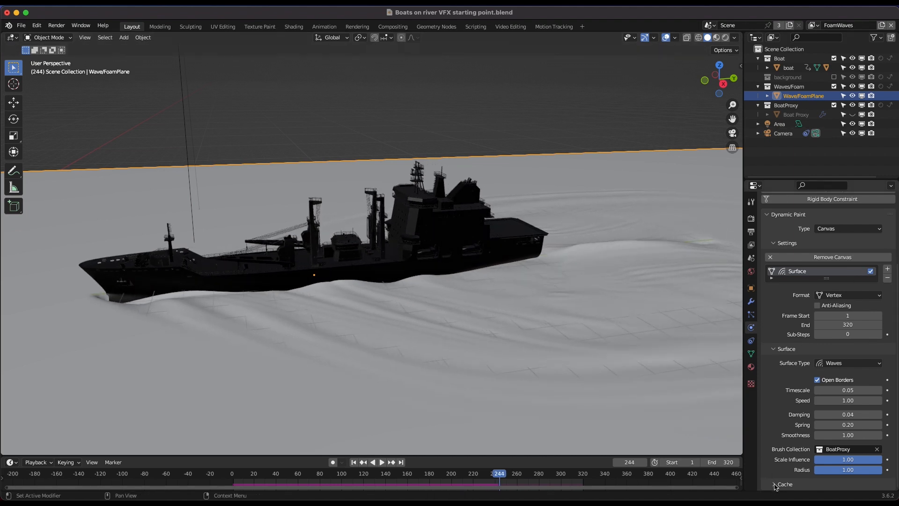
Expand the Cache section of the Waves surface to view its baking options
scroll(797, 406, "down", 5)
double_click(818, 392)
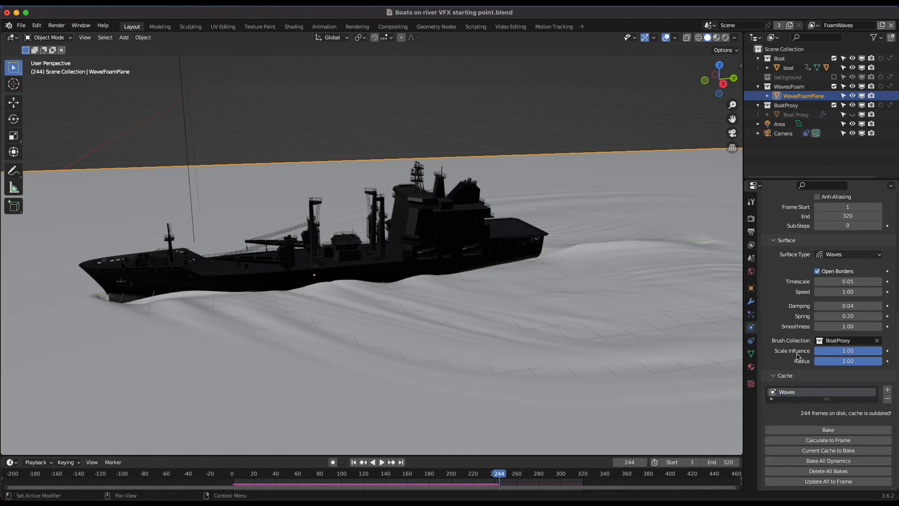
scroll(798, 355, "up", 4)
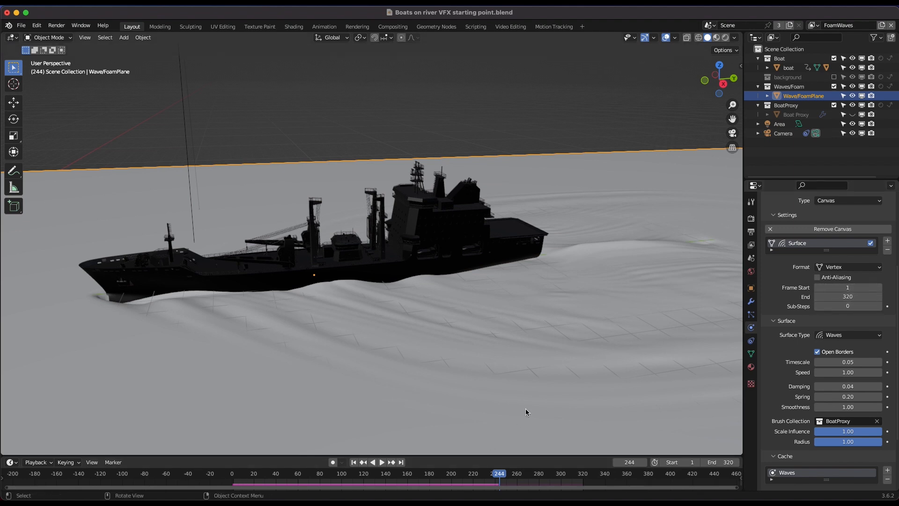
scroll(790, 322, "up", 4)
Play the animation through to its restart and stop at frame 28 to review the waves behind the boat
key("space")
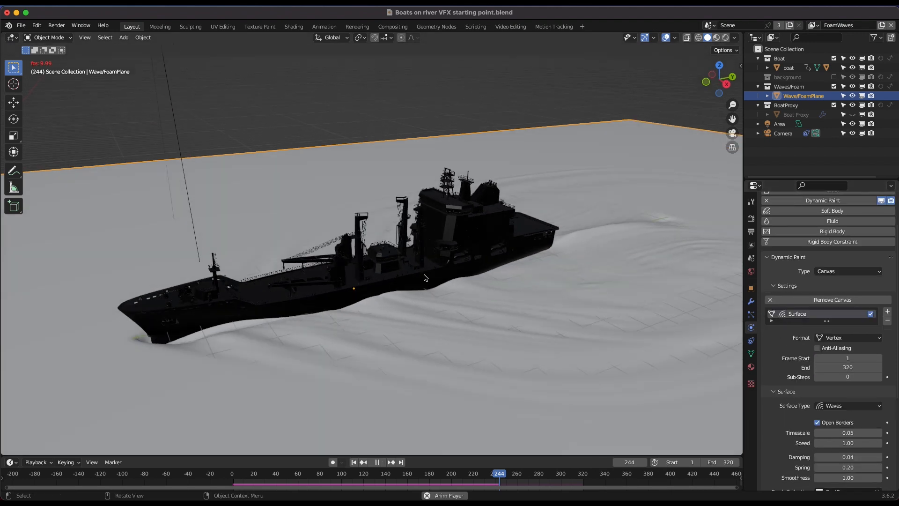
scroll(487, 271, "left", 2, "shift")
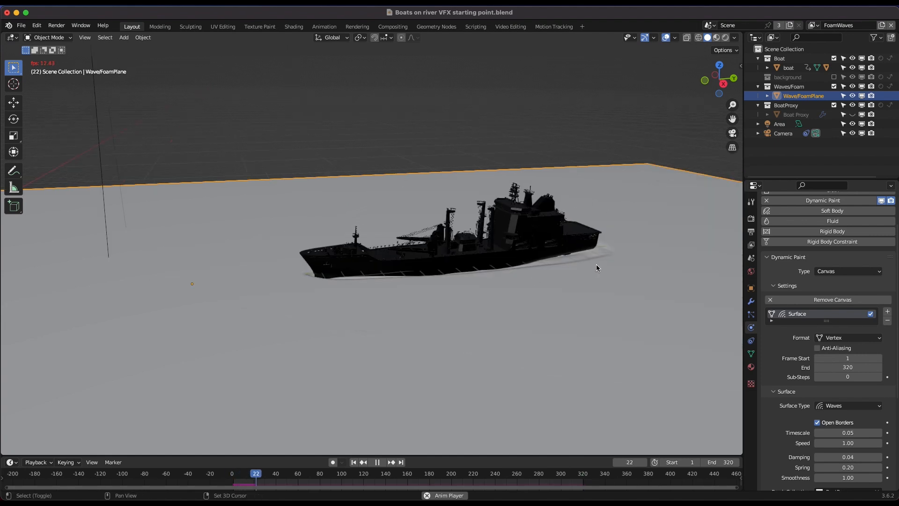
key("space")
scroll(596, 268, "right", 3, "shift")
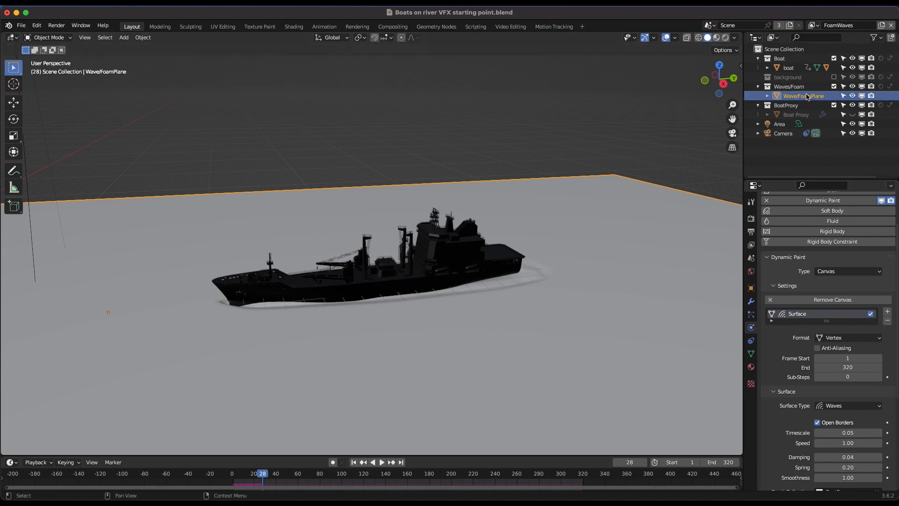
Add a second Paint surface named Foam to the Wave/FoamPlane canvas, rename the first surface Waves, and select Foam
left_click(888, 313)
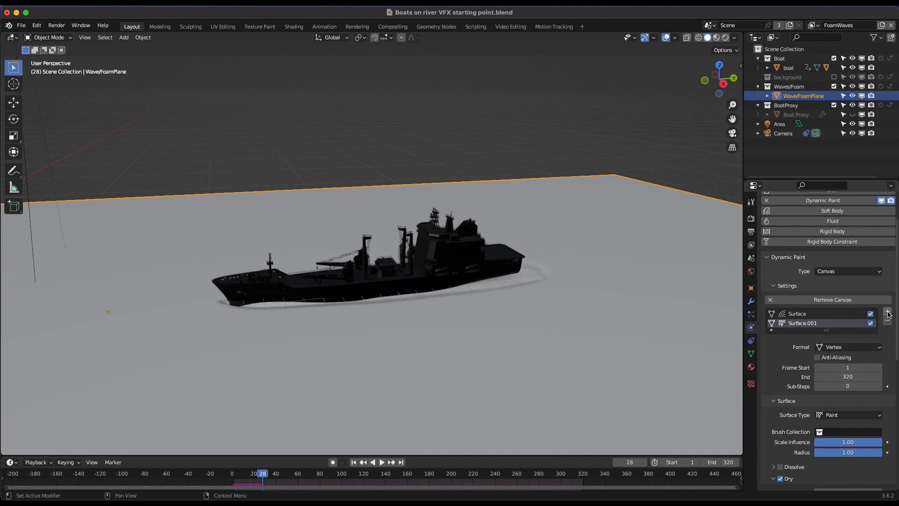
double_click(802, 324)
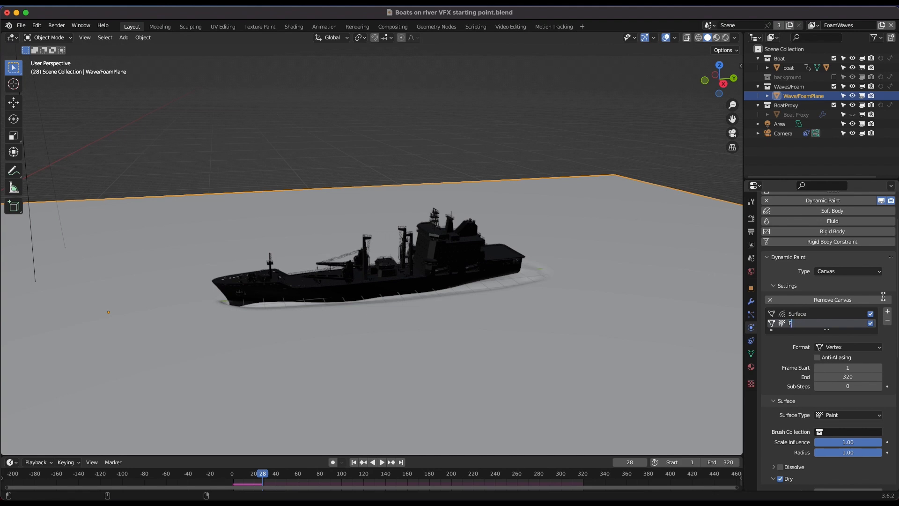
left_click(796, 313)
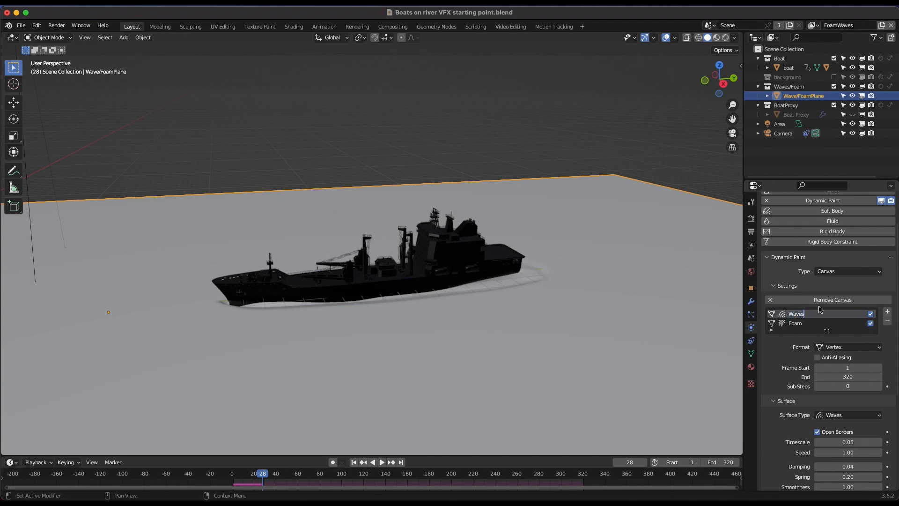
left_click(817, 323)
scroll(794, 406, "down", 2)
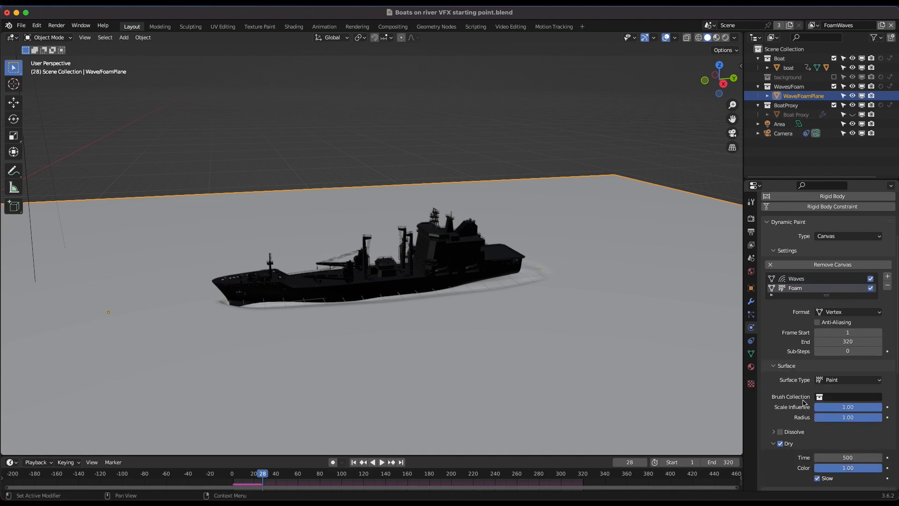
Keep Paint as the Foam surface's type and name its point cache Foam
left_click(838, 379)
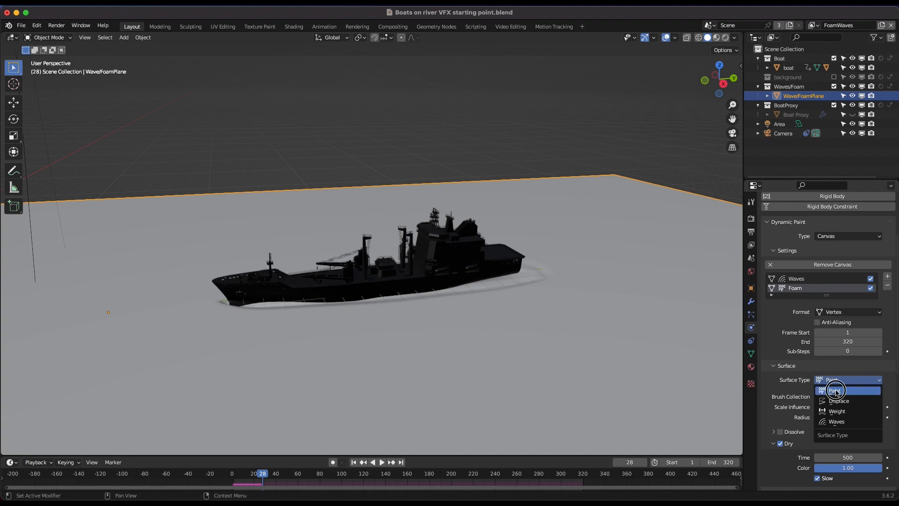
left_click(836, 391)
scroll(782, 423, "down", 5)
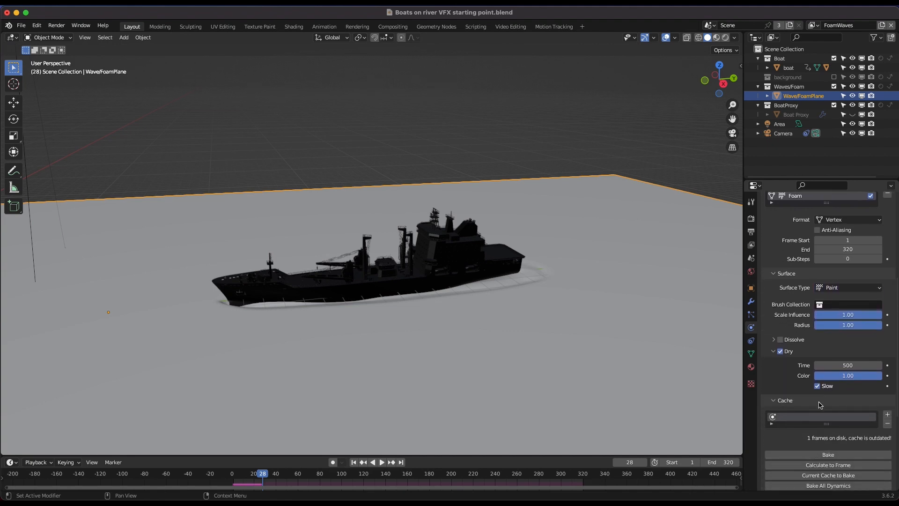
scroll(820, 405, "down", 2)
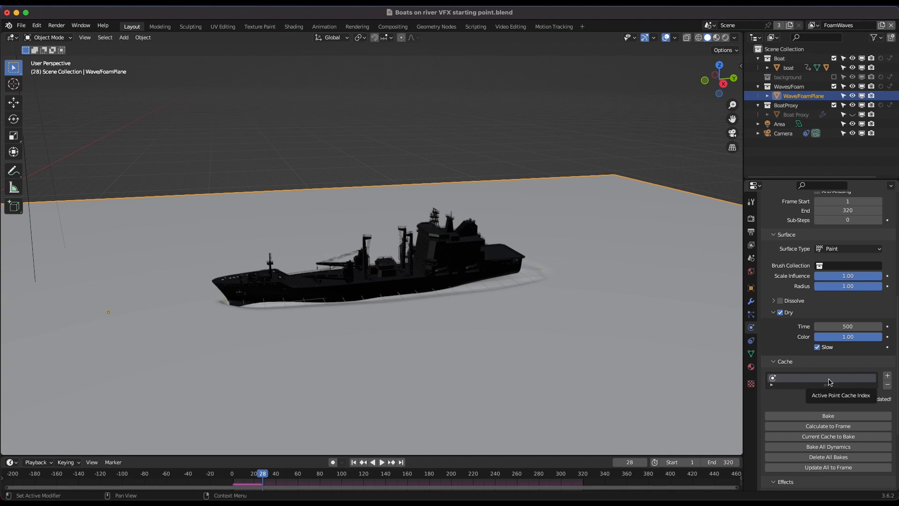
double_click(830, 378)
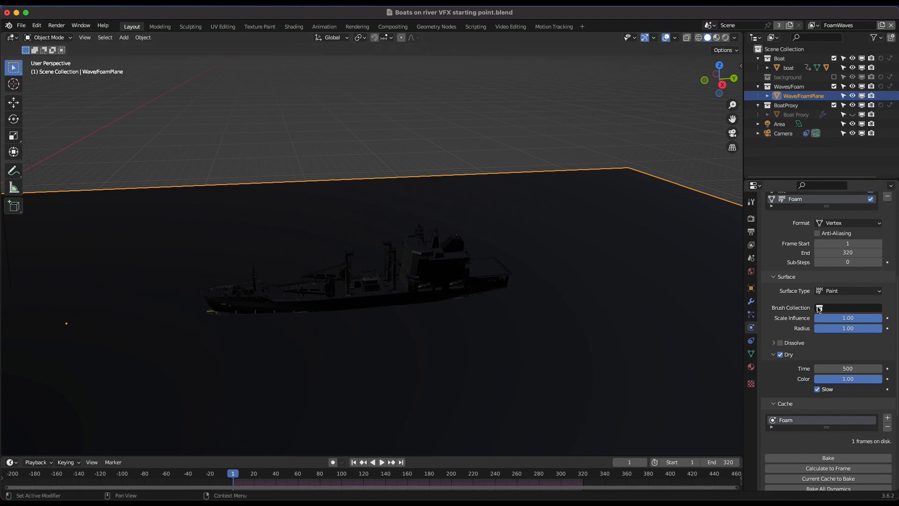
Assign BoatProxy as the Foam surface's brush collection and add the dp_wetmap output layer
left_click(838, 307)
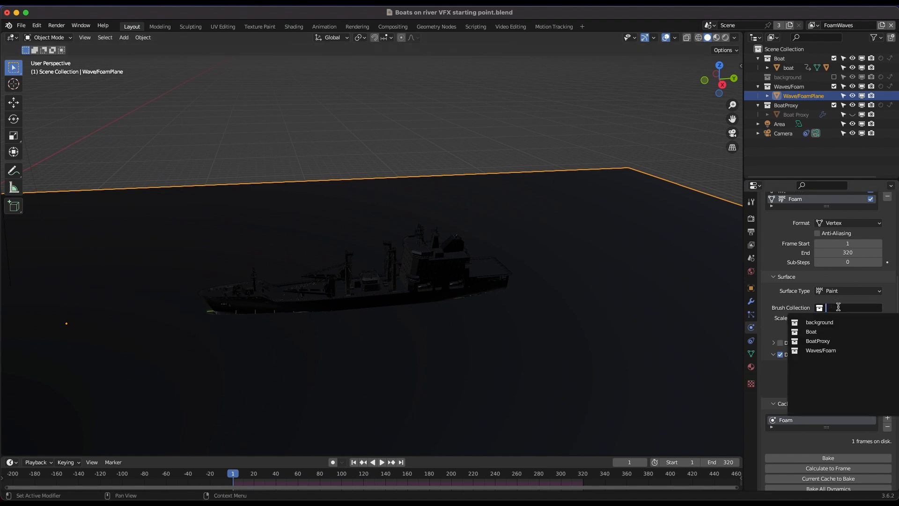
left_click(828, 341)
scroll(829, 422, "down", 8)
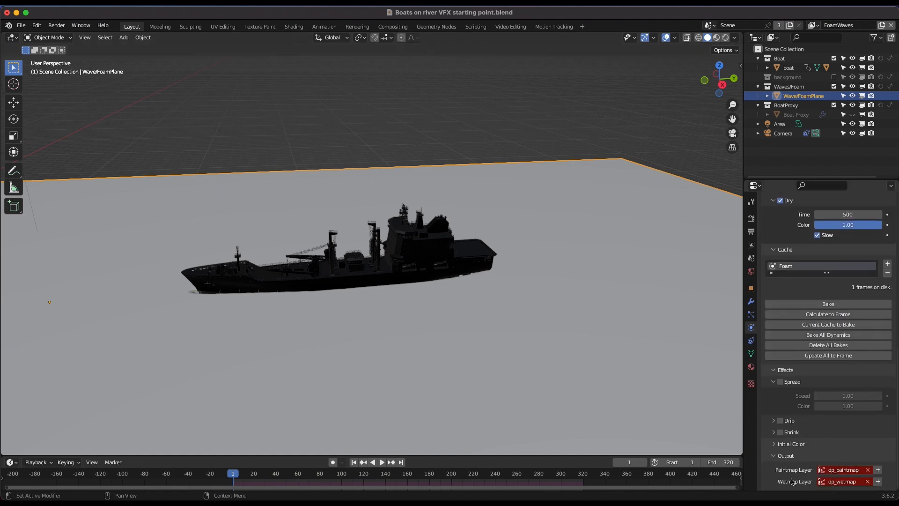
left_click(878, 482)
Play the animation past frame 130 and examine the foam trail around the boat from several angles
key("space")
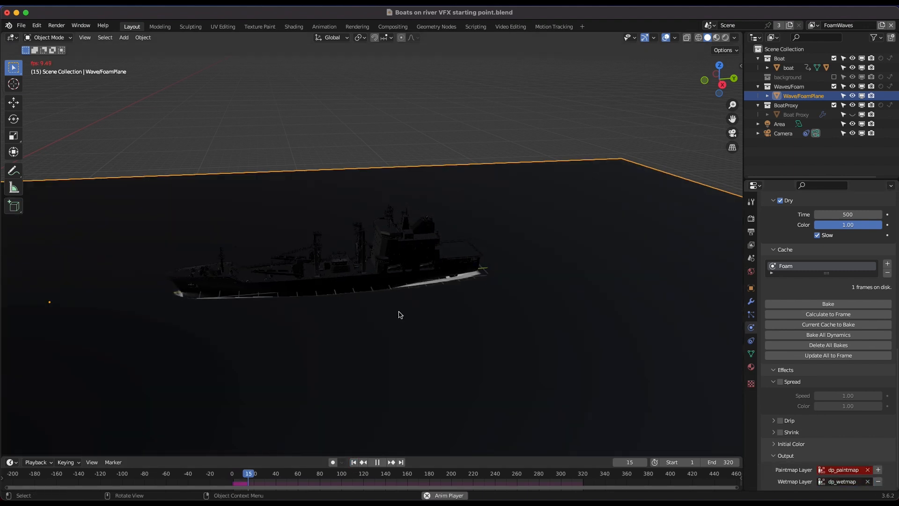
scroll(401, 315, "right", 10)
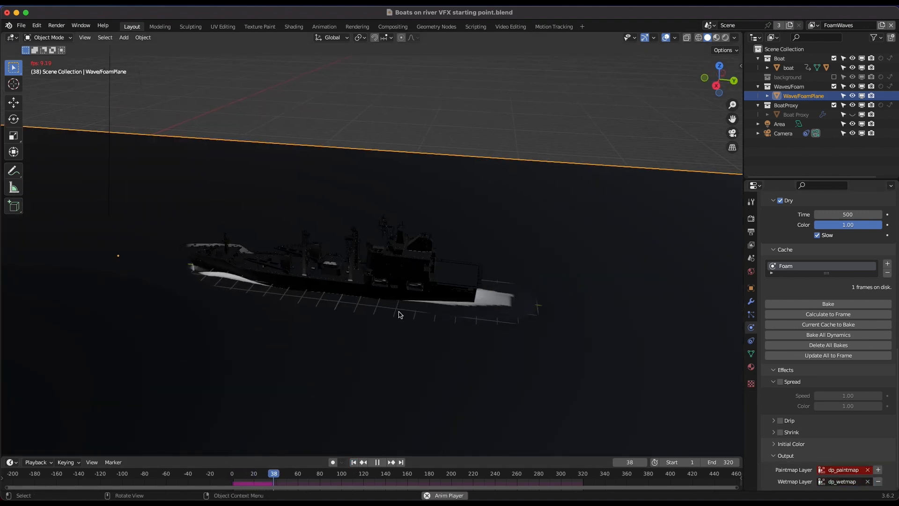
scroll(401, 314, "right", 3, "shift")
scroll(405, 284, "left", 5)
scroll(403, 281, "left", 3)
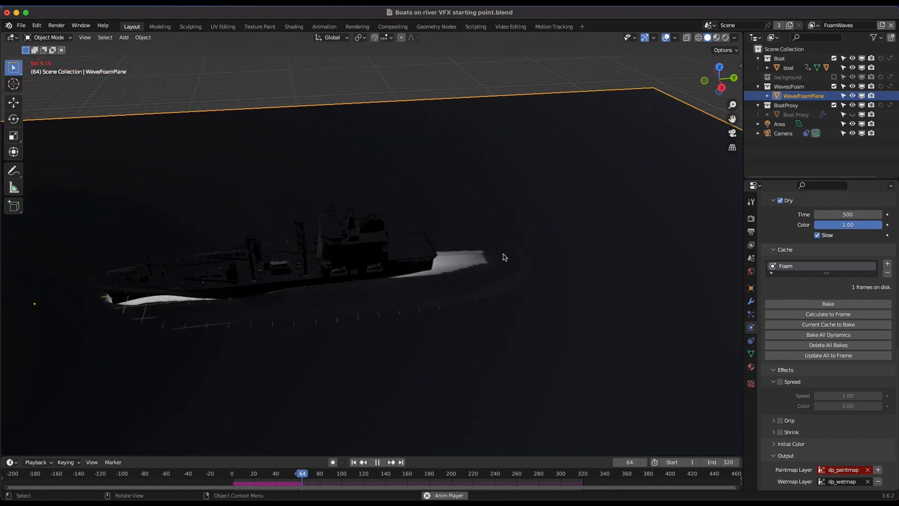
scroll(440, 270, "left", 5)
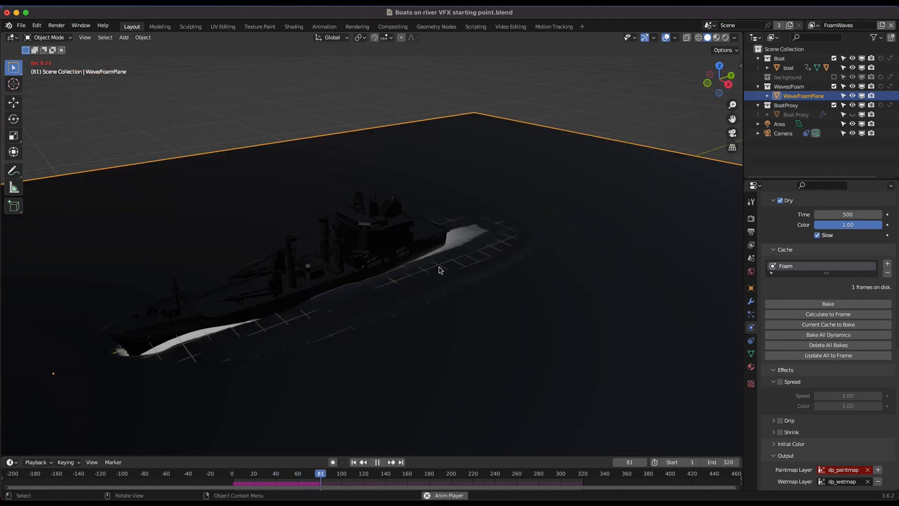
scroll(441, 270, "right", 10)
scroll(464, 261, "left", 6)
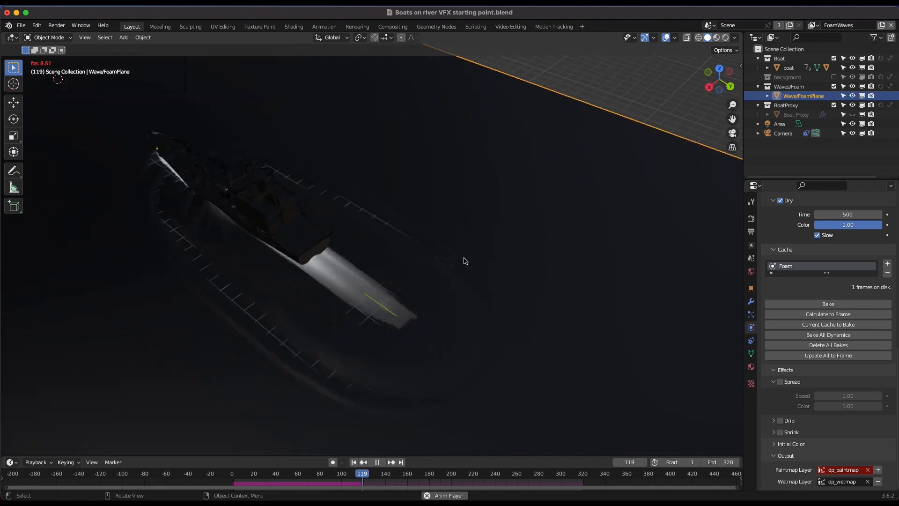
scroll(464, 259, "down", 5)
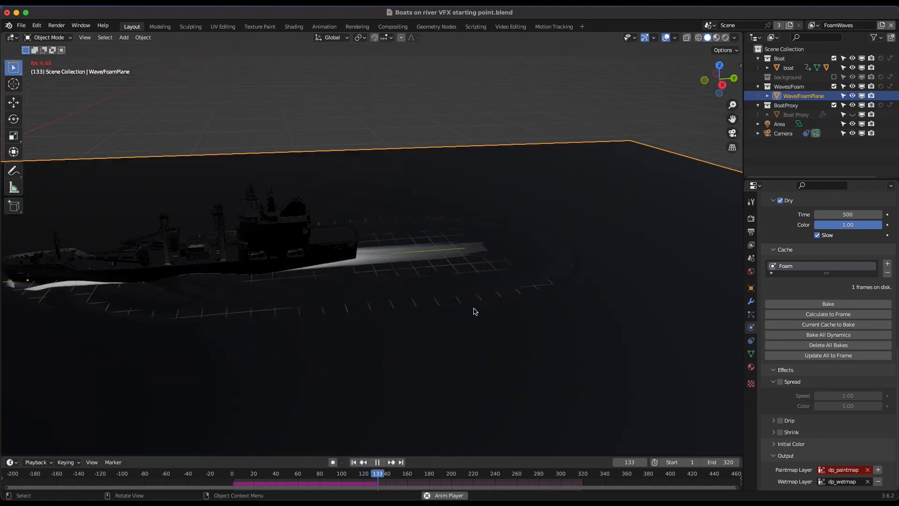
key("space")
Replay the animation from the start with Spread off and stop at frame 45 to review the foam trail
left_click(781, 382)
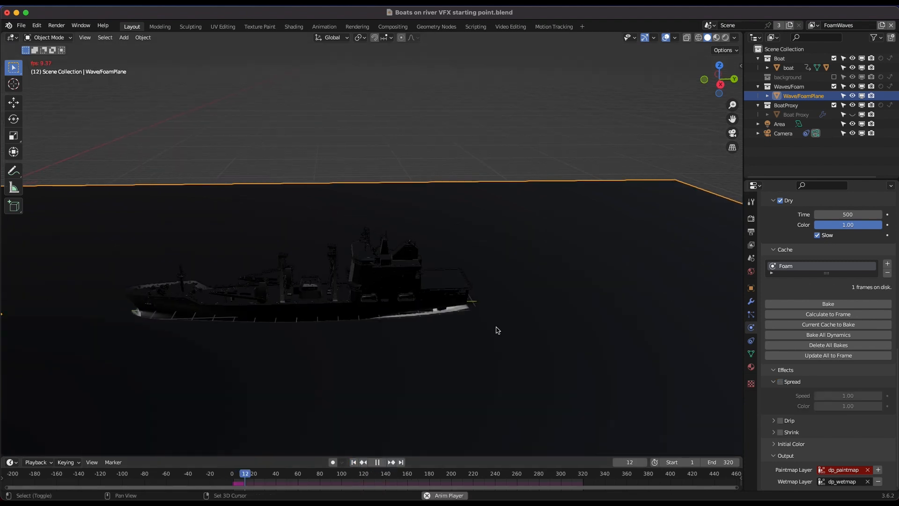
middle_click_drag(497, 329, 515, 228)
key("space")
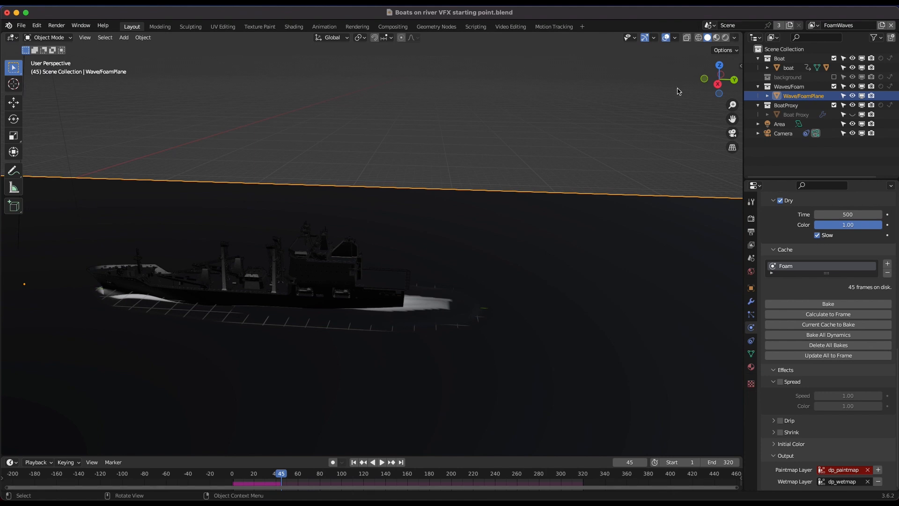
Switch the viewport shading color to Material and back to Attribute to compare how the foam around the boat displays
left_click(735, 38)
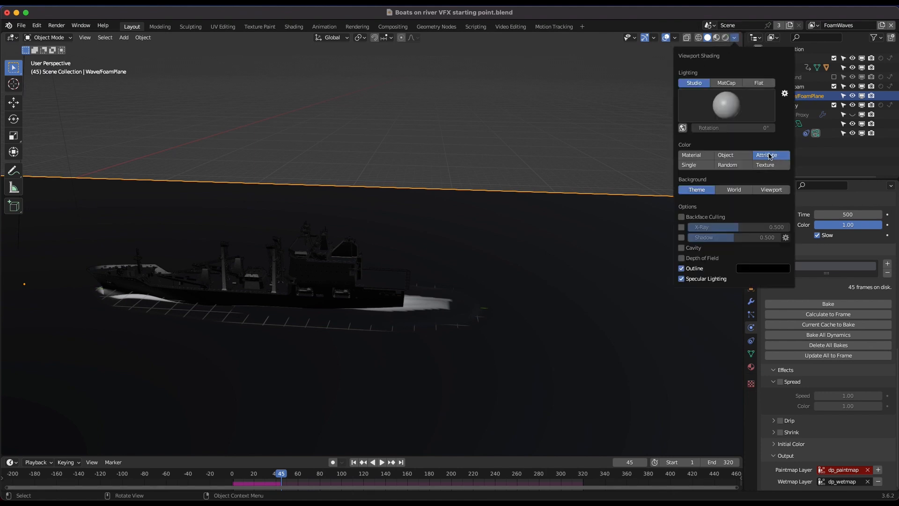
left_click(698, 155)
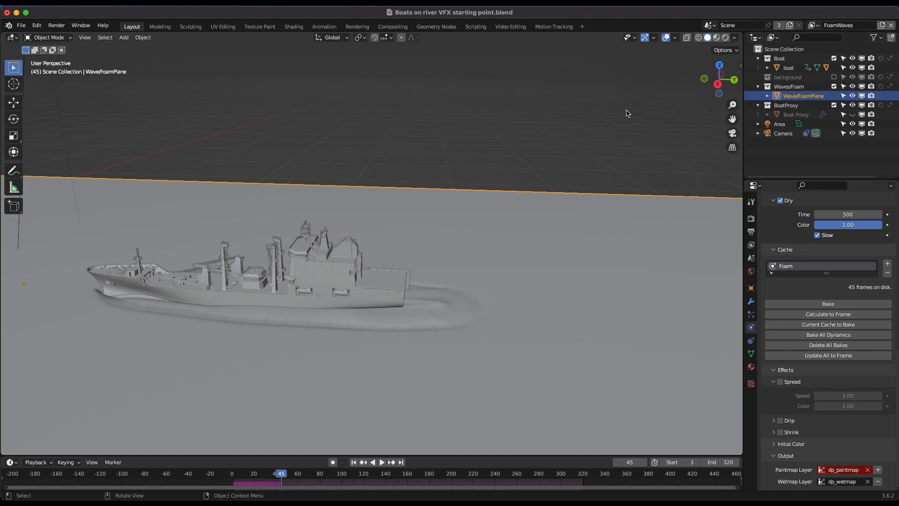
left_click(736, 38)
left_click(761, 165)
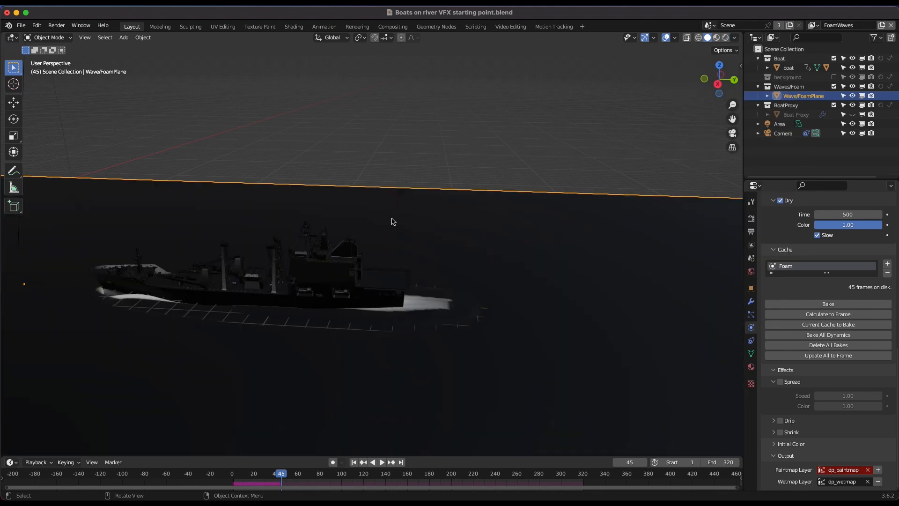
scroll(306, 290, "left", 3)
scroll(307, 291, "right", 10)
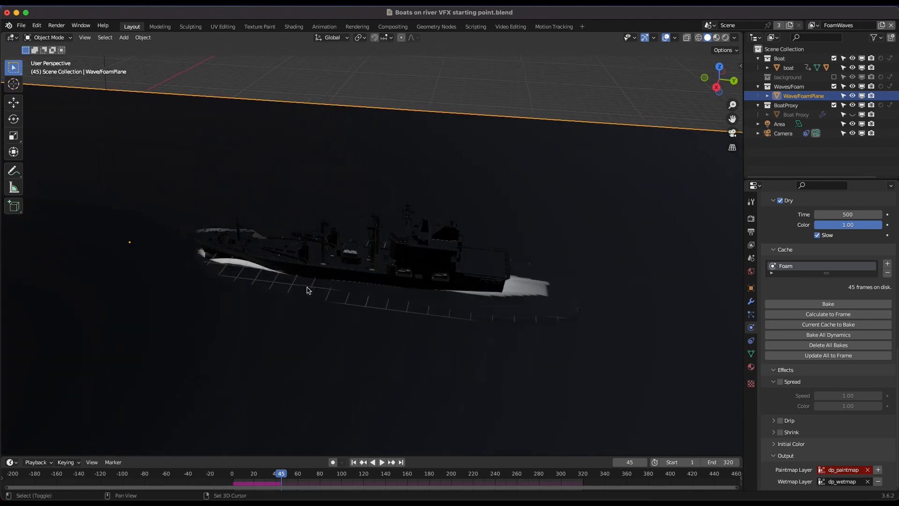
scroll(307, 291, "up", 3, "ctrl")
scroll(307, 290, "down", 5)
scroll(307, 291, "down", 4)
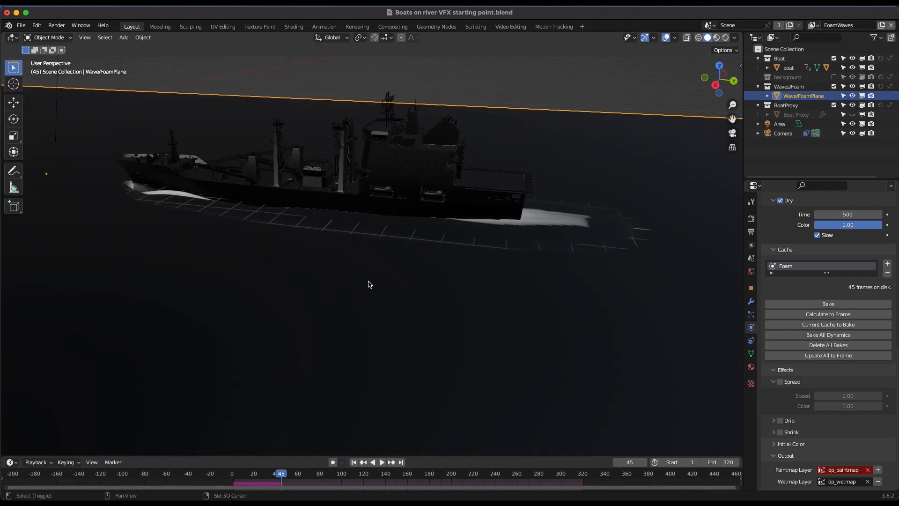
Enable the Spread effect on the Foam surface and play from the first frame to frame 48 to check it
left_click(780, 382)
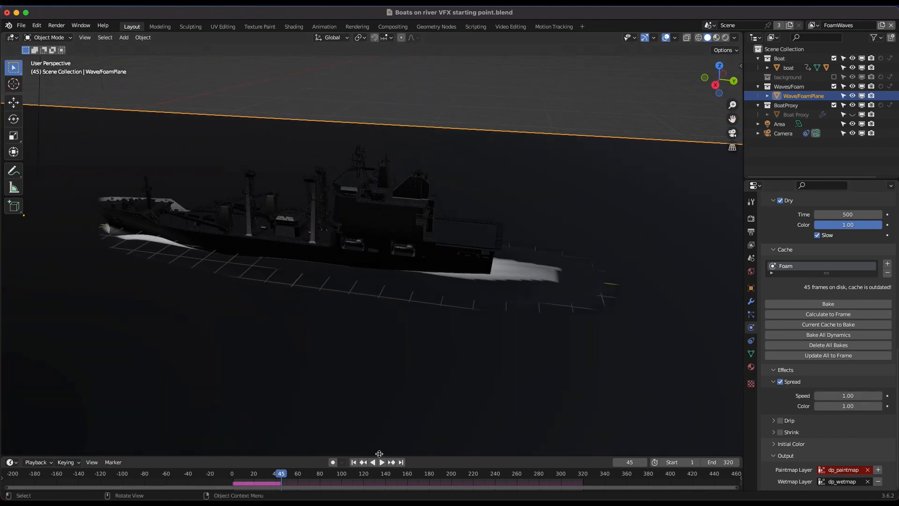
left_click(354, 462)
key("space")
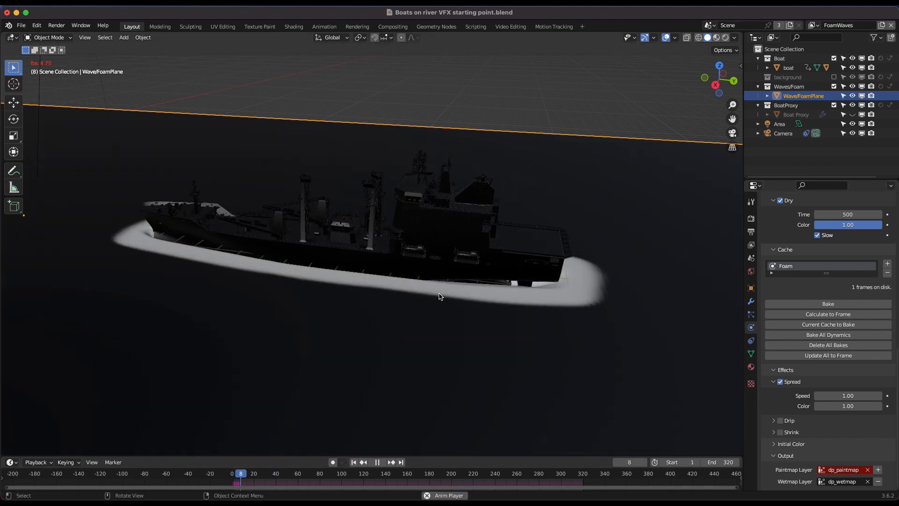
scroll(439, 297, "right", 8)
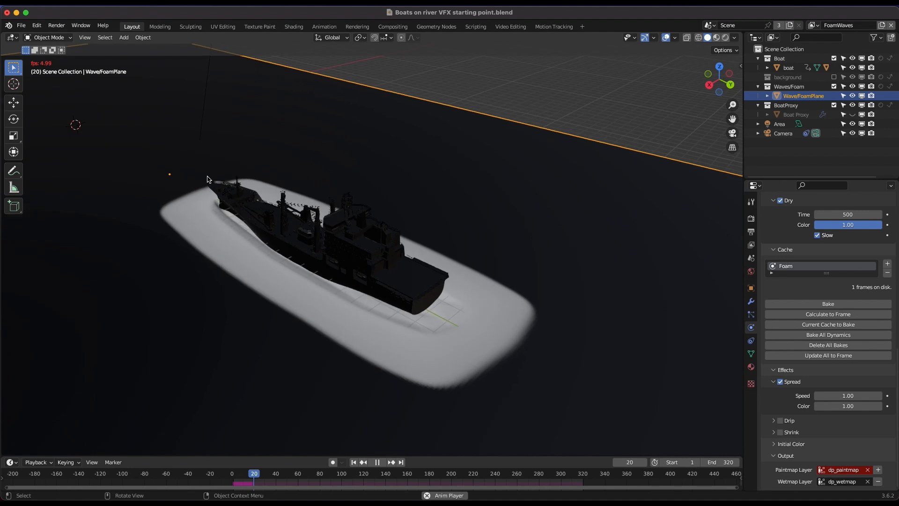
scroll(442, 287, "down", 4)
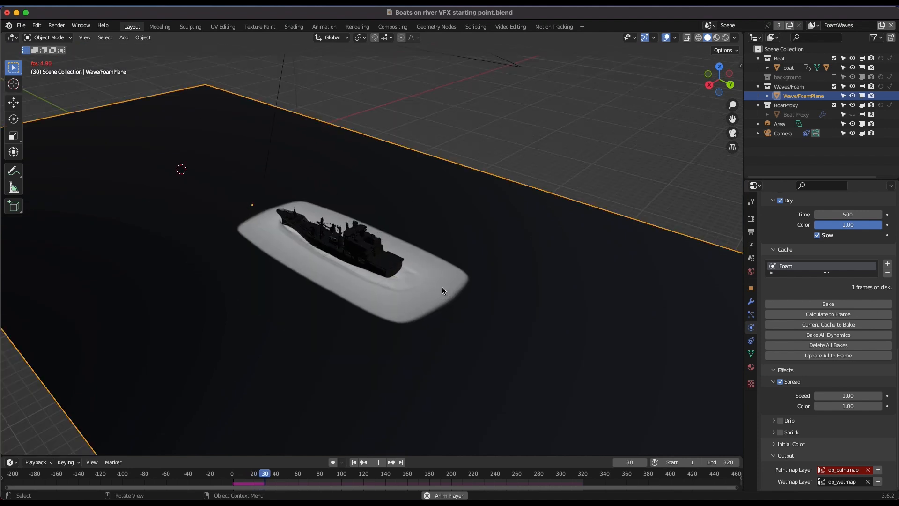
scroll(442, 287, "right", 5)
scroll(310, 298, "left", 8)
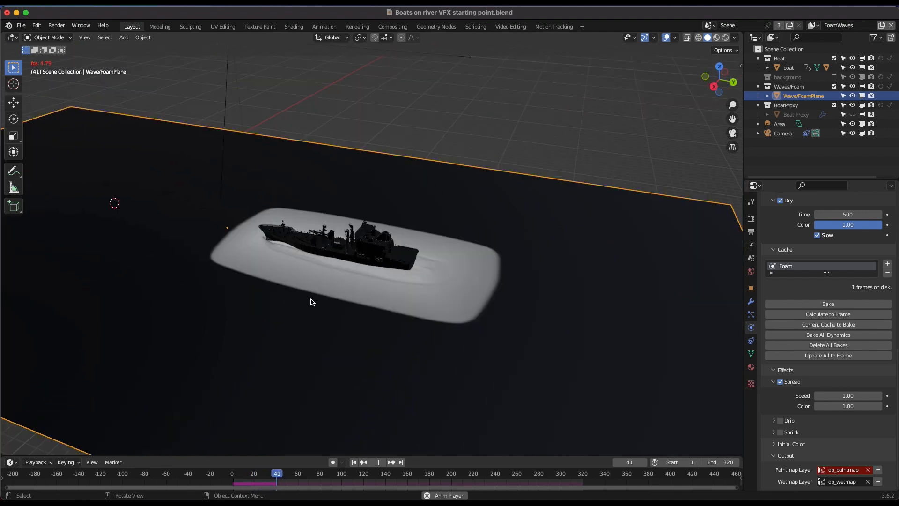
key("space")
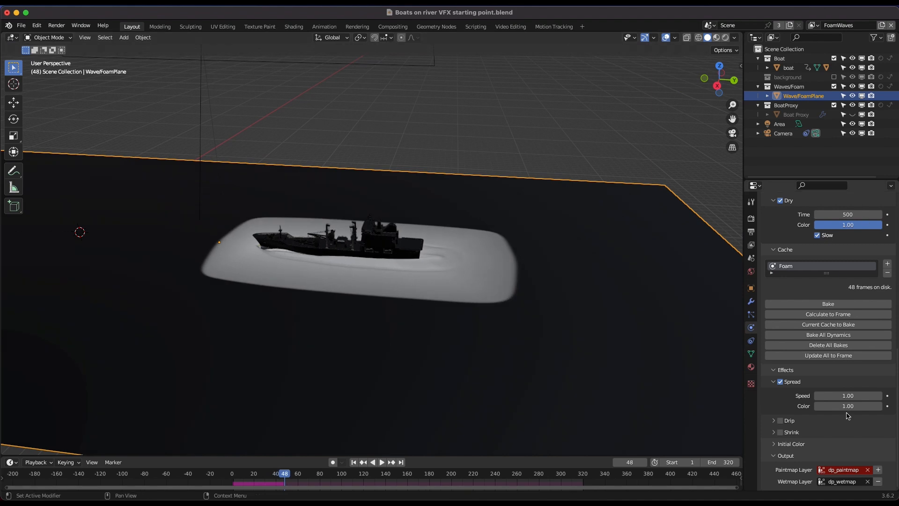
Set the Foam surface's spread speed to 0.25 and replay the animation from the first frame to check the foam
left_click(846, 396)
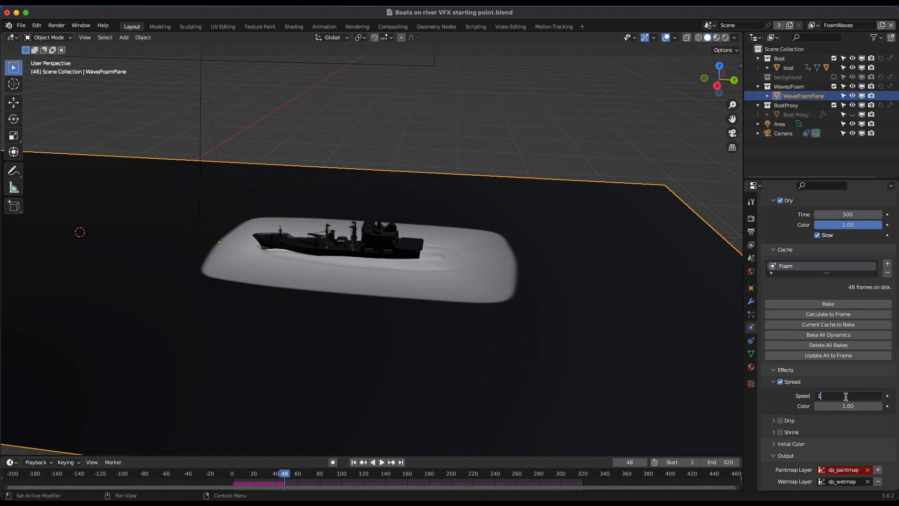
type(".25")
key("Return")
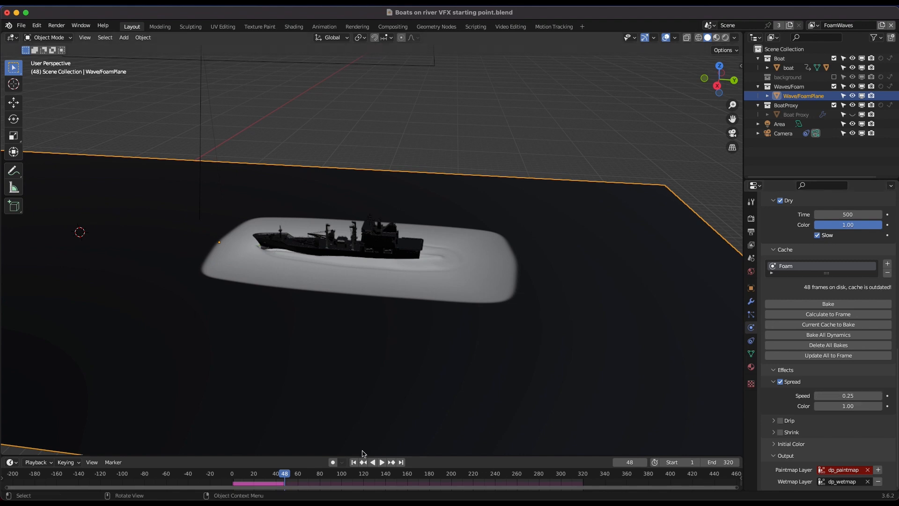
left_click(354, 462)
key("space")
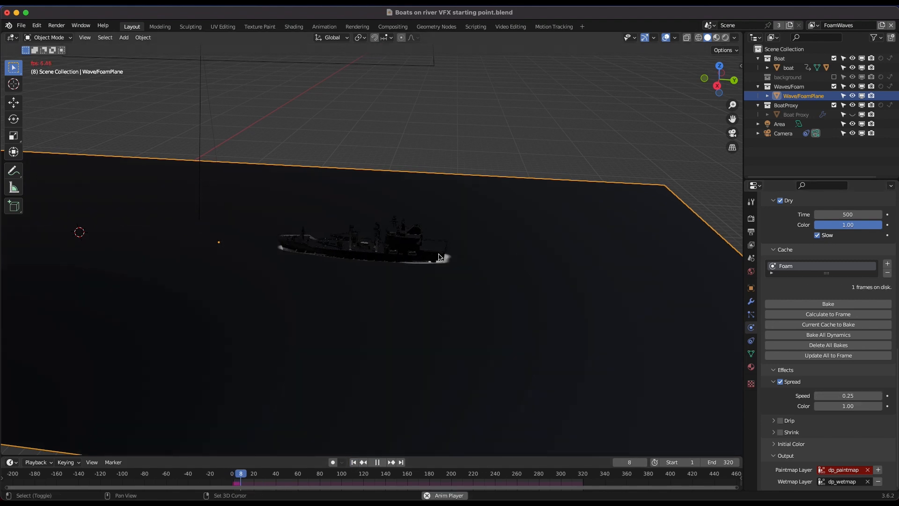
scroll(440, 257, "right", 3, "shift")
middle_click_drag(440, 257, 385, 299)
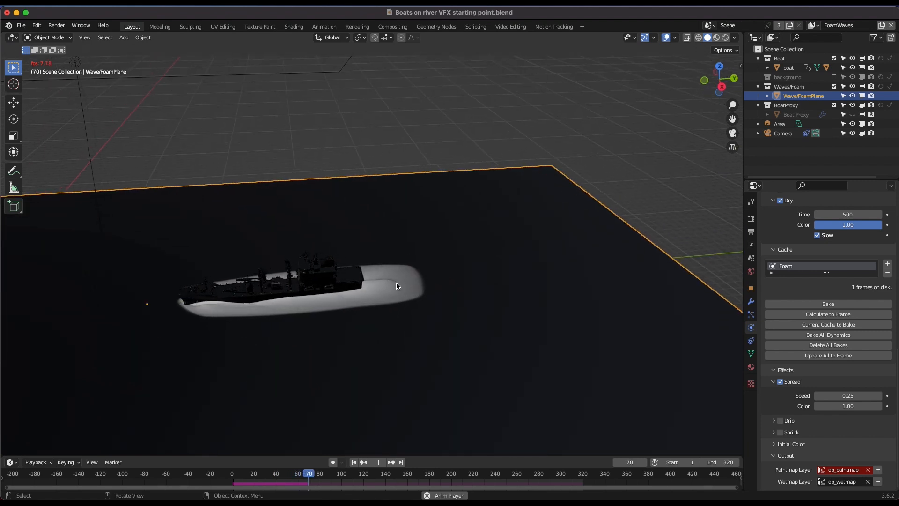
scroll(397, 286, "up", 3)
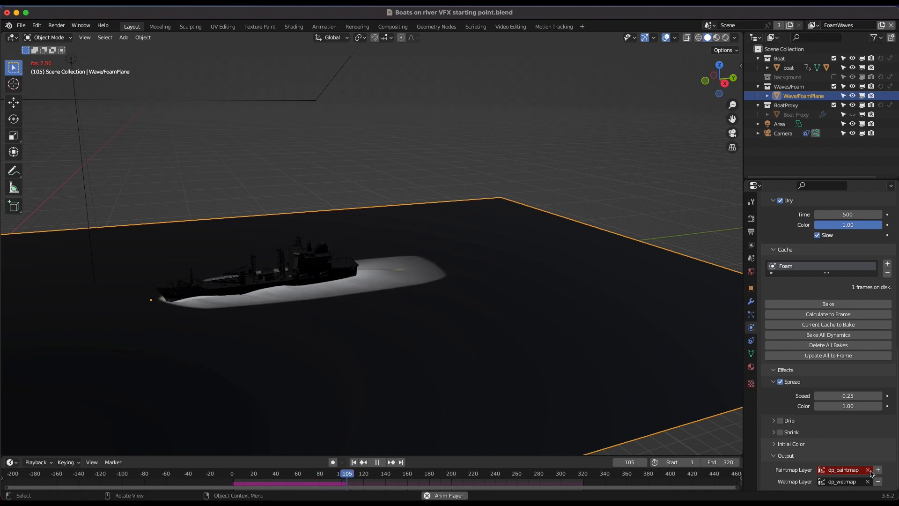
Collapse the Effects section and let playback run to frame 254 to examine the foam trail behind the boat
left_click(785, 370)
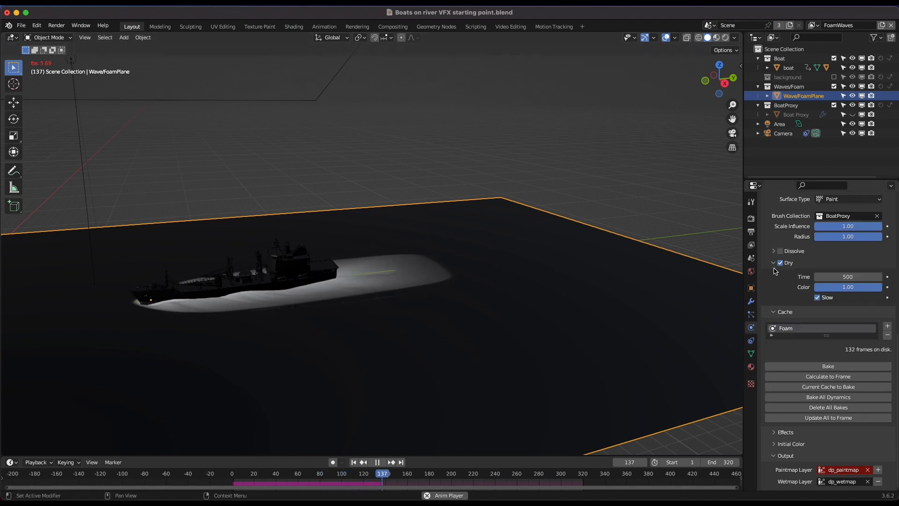
scroll(815, 300, "up", 2)
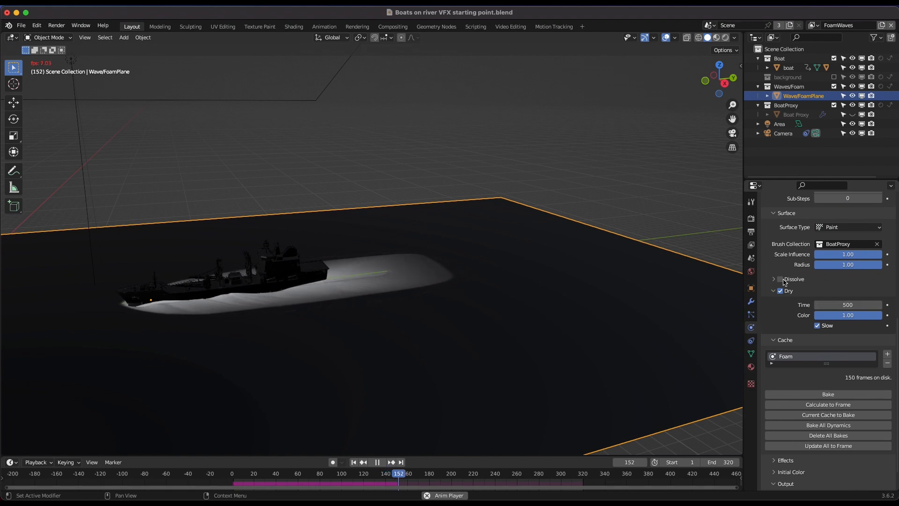
scroll(311, 294, "left", 5)
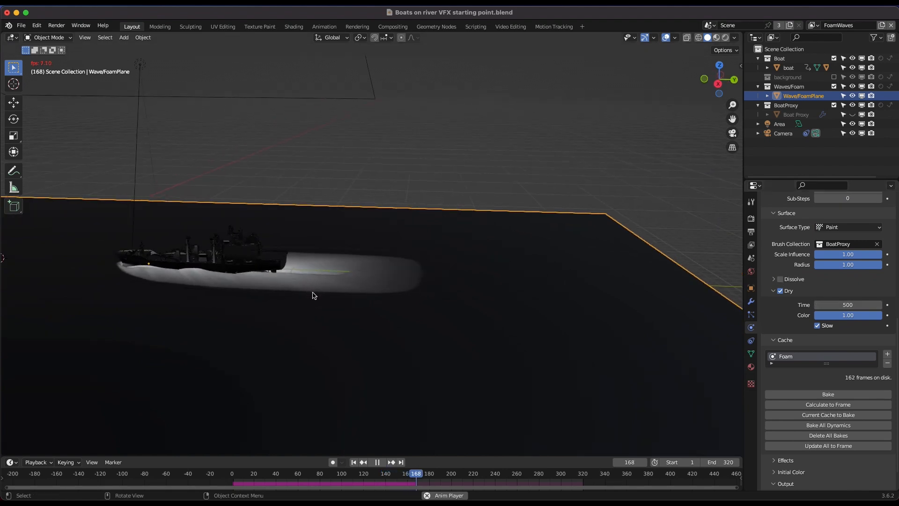
scroll(313, 293, "left", 4)
scroll(357, 278, "left", 5, "shift")
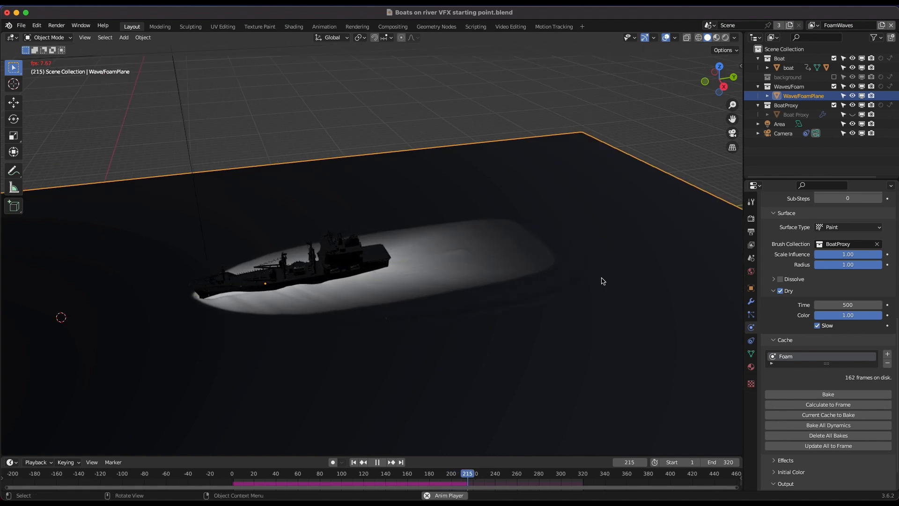
key("space")
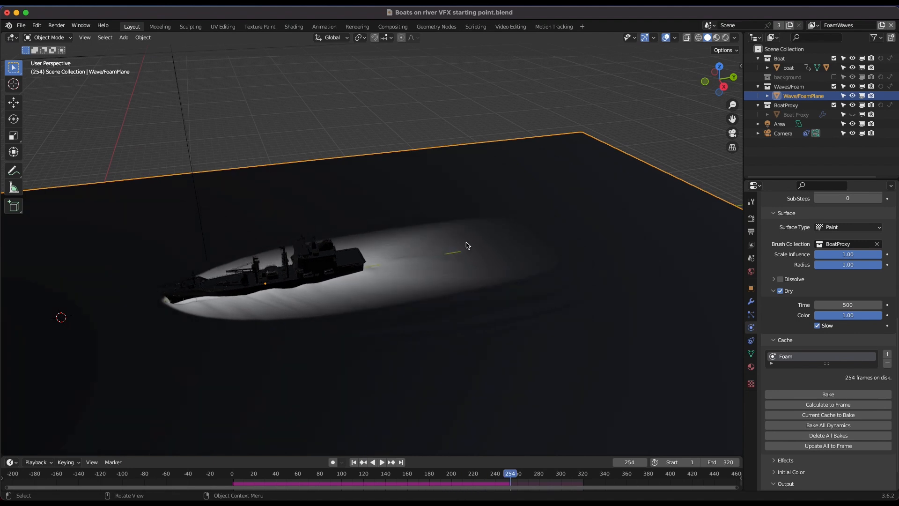
Select the Waves surface of the Wave/FoamPlane canvas and bake all dynamics for the scene
scroll(448, 318, "left", 10)
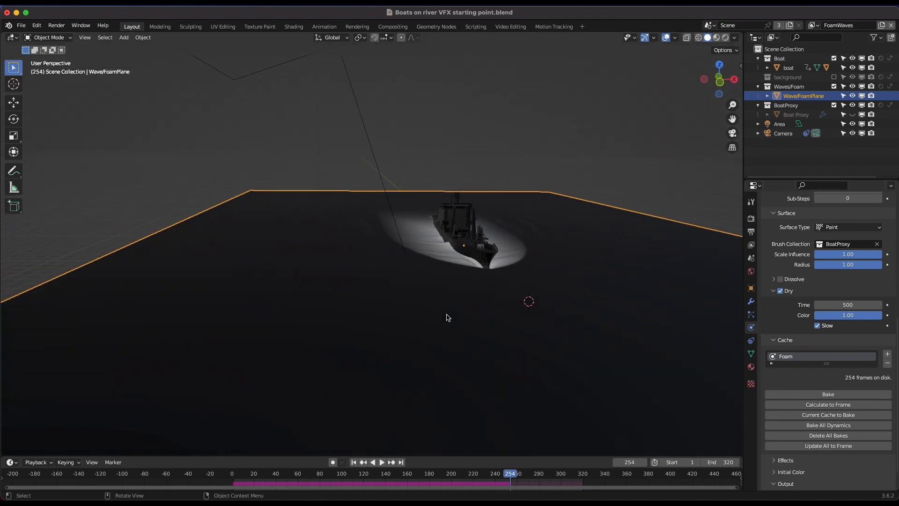
scroll(448, 317, "right", 10)
scroll(448, 318, "right", 5)
scroll(368, 267, "left", 10)
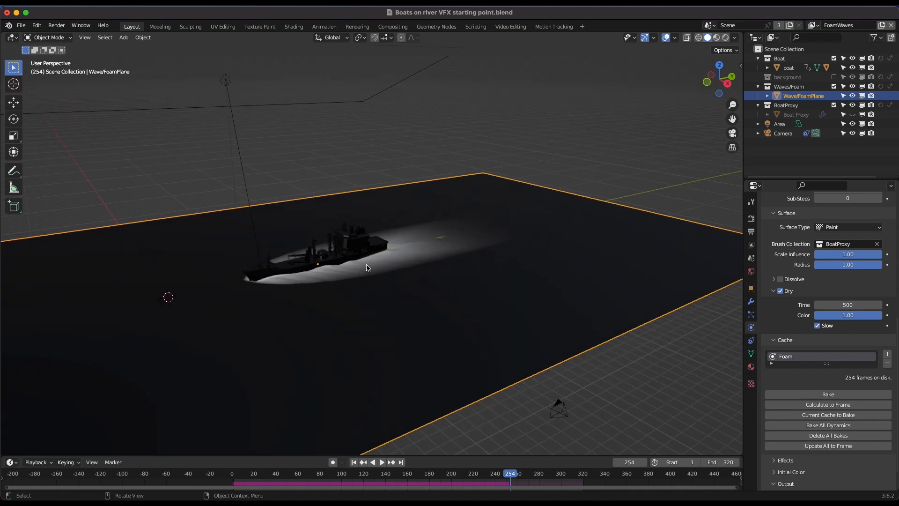
scroll(780, 330, "up", 8)
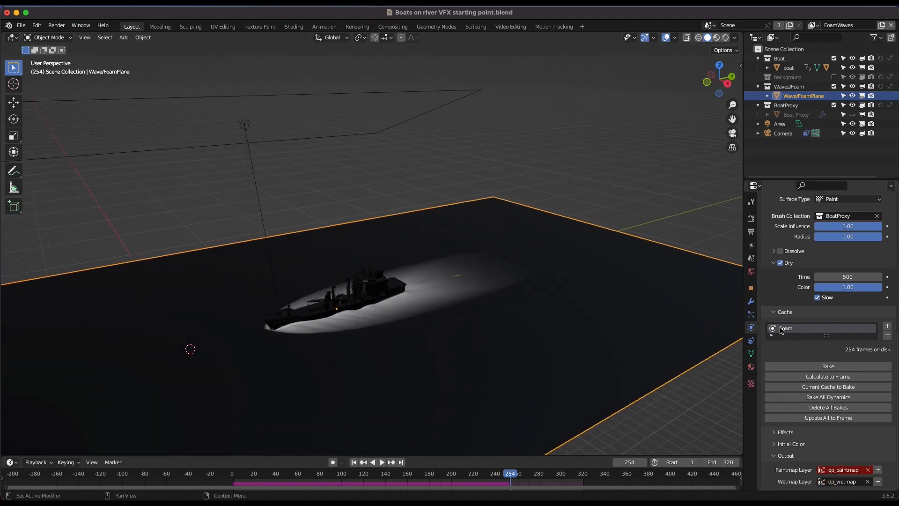
scroll(798, 295, "down", 7)
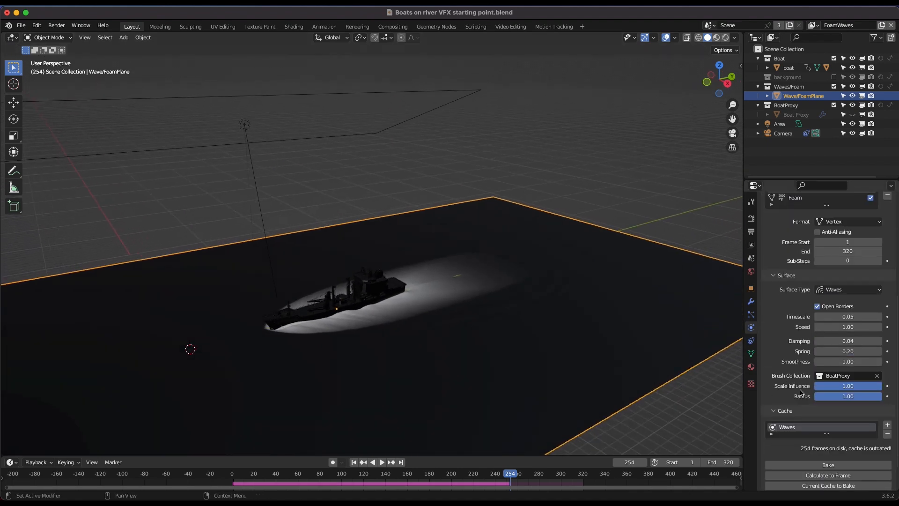
scroll(814, 227, "up", 10)
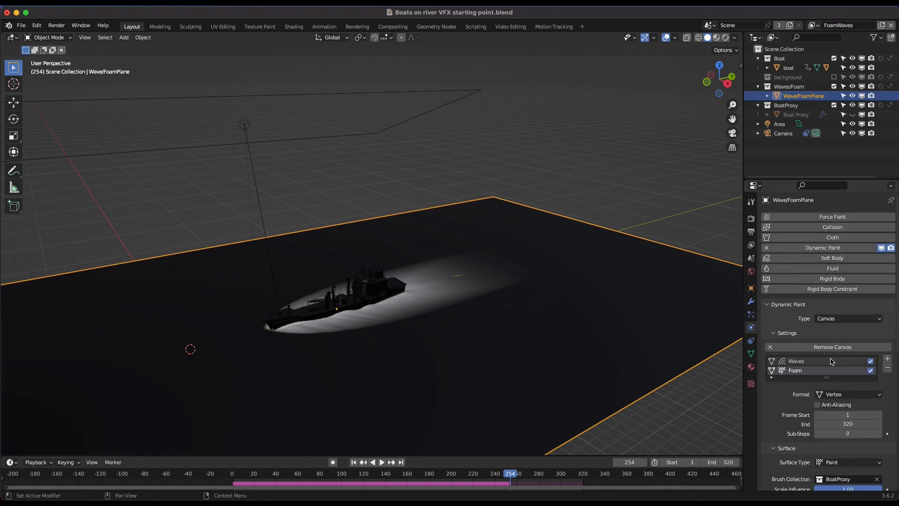
scroll(819, 363, "down", 6)
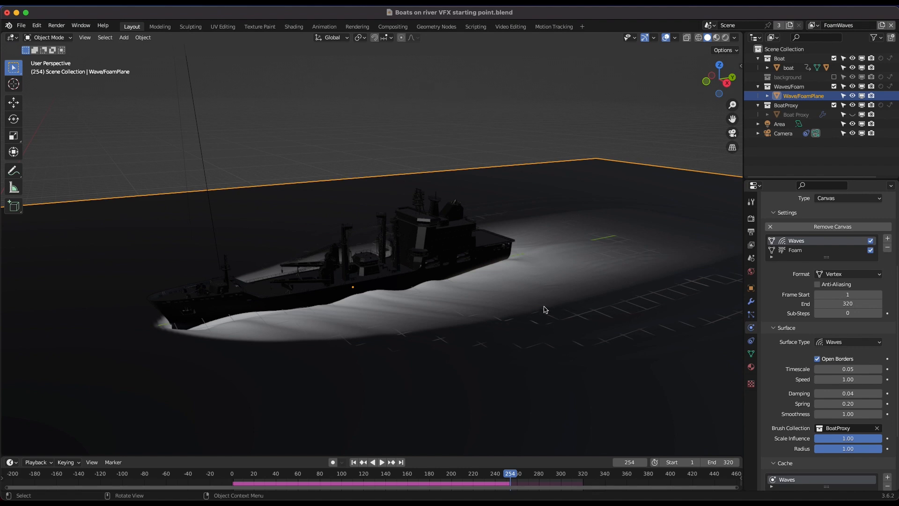
scroll(789, 397, "down", 4)
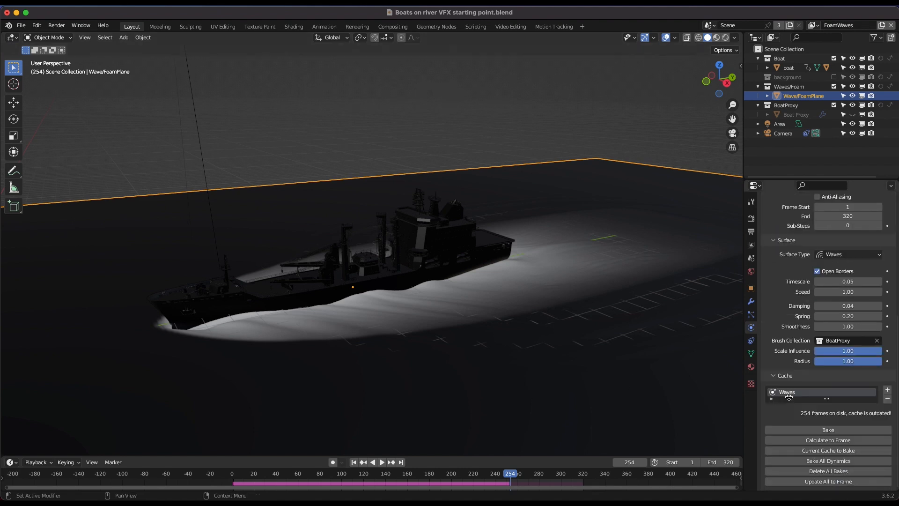
left_click(822, 461)
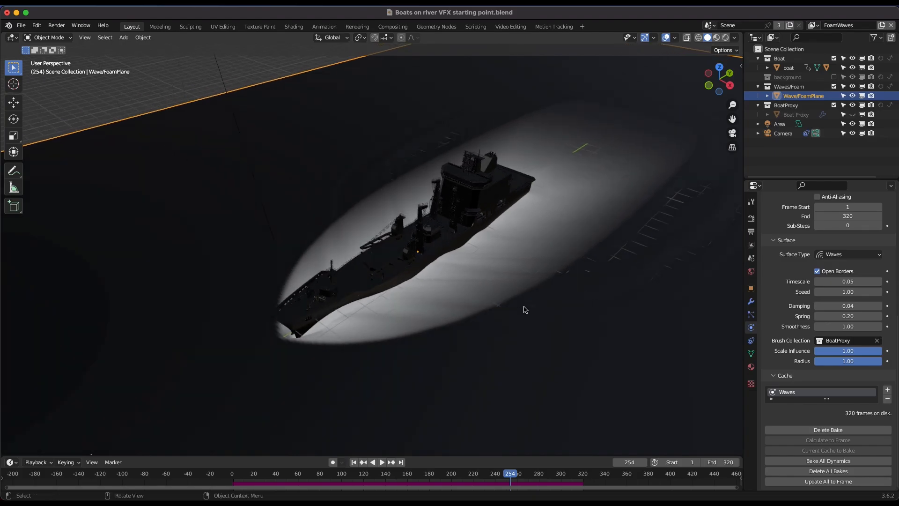
Scrub the baked animation to frame 308 and examine the waves and foam around the boat
scroll(525, 309, "down", 6)
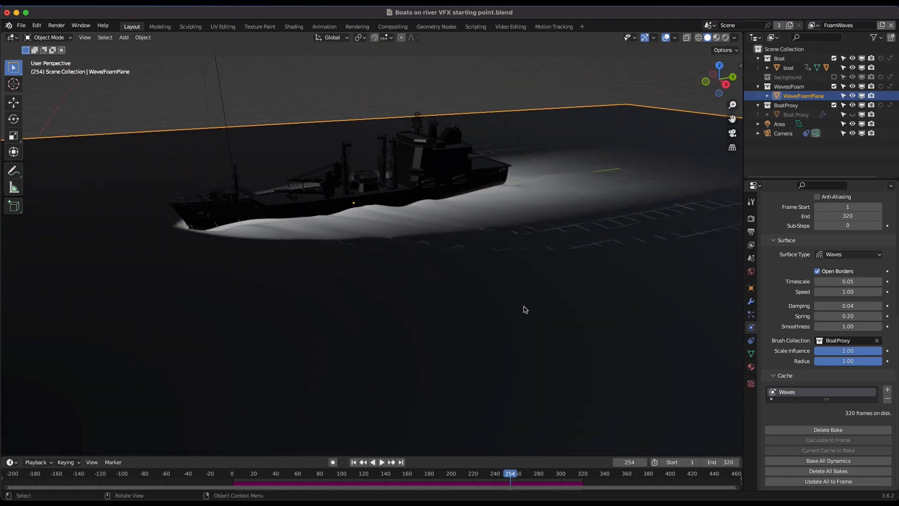
scroll(524, 309, "up", 3, "ctrl")
scroll(524, 310, "right", 5)
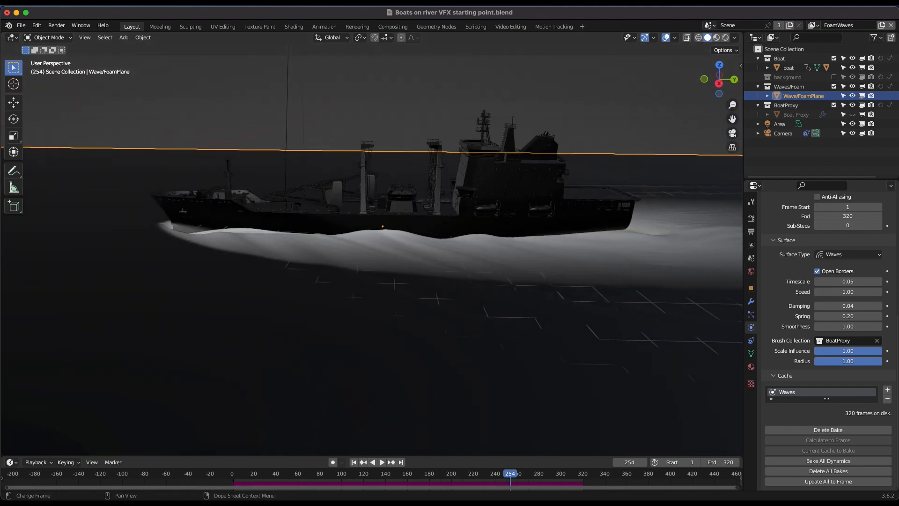
left_click_drag(296, 473, 570, 480)
scroll(481, 193, "down", 7)
scroll(493, 229, "right", 8)
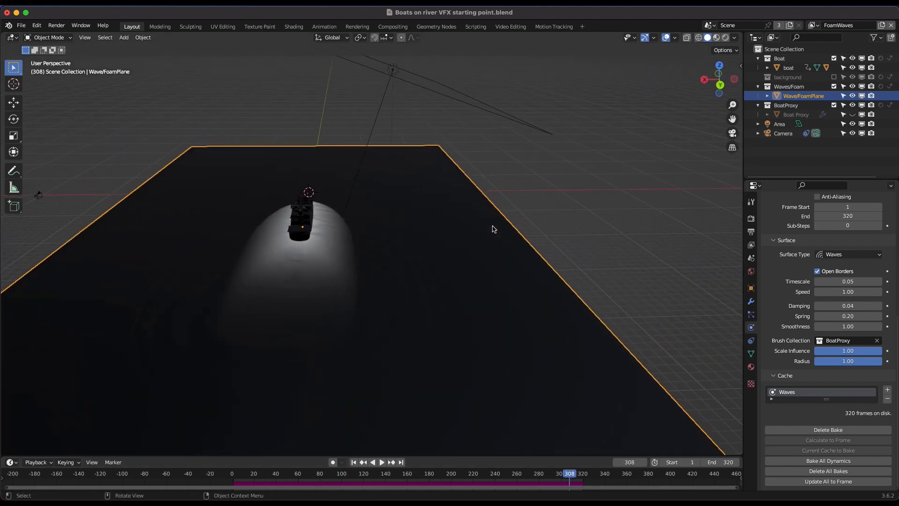
scroll(493, 229, "left", 8)
scroll(494, 229, "left", 5)
scroll(511, 256, "up", 6)
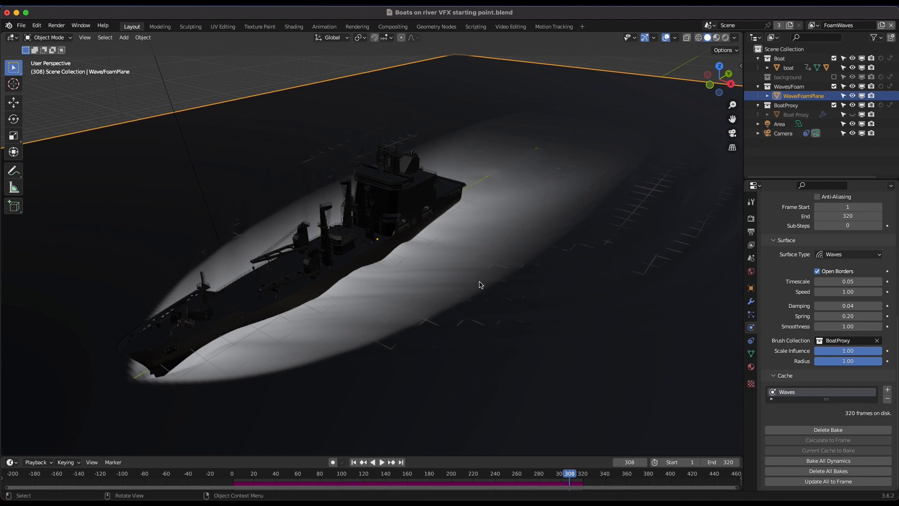
Switch to the Shading workspace and create a new material named Foam on Wave/FoamPlane
left_click(294, 27)
scroll(485, 152, "right", 8)
scroll(486, 151, "left", 6)
scroll(486, 151, "right", 6)
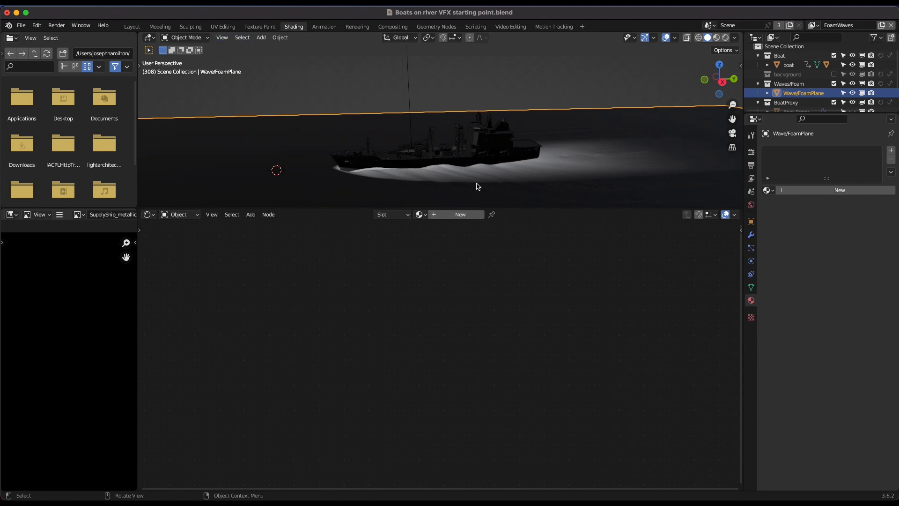
scroll(477, 186, "right", 6)
left_click(449, 214)
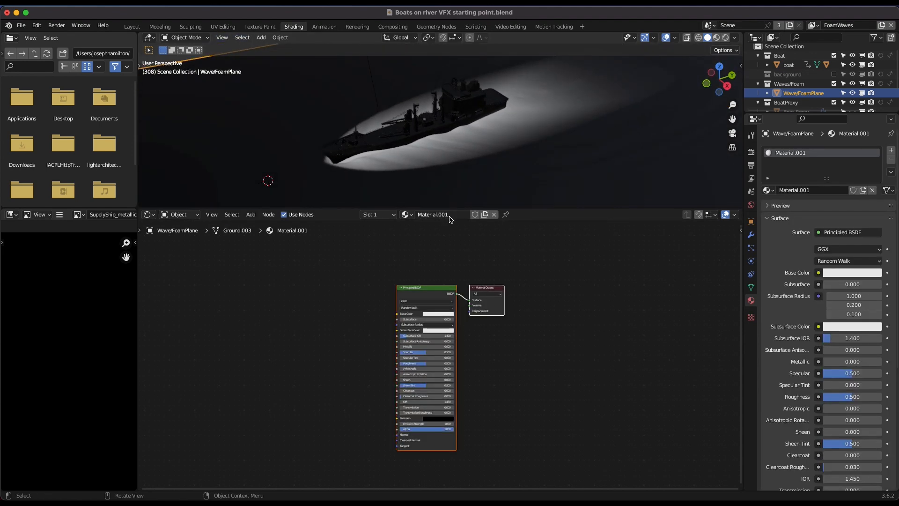
double_click(433, 214)
type("Foam")
key("Return")
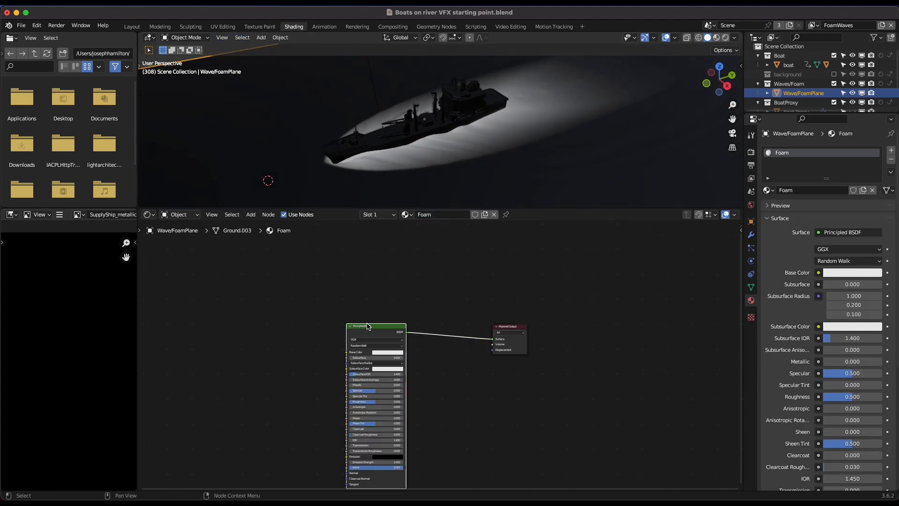
Add a Color Attribute node above the Principled BSDF and set its attribute to dp_wetmap
key("shift+a")
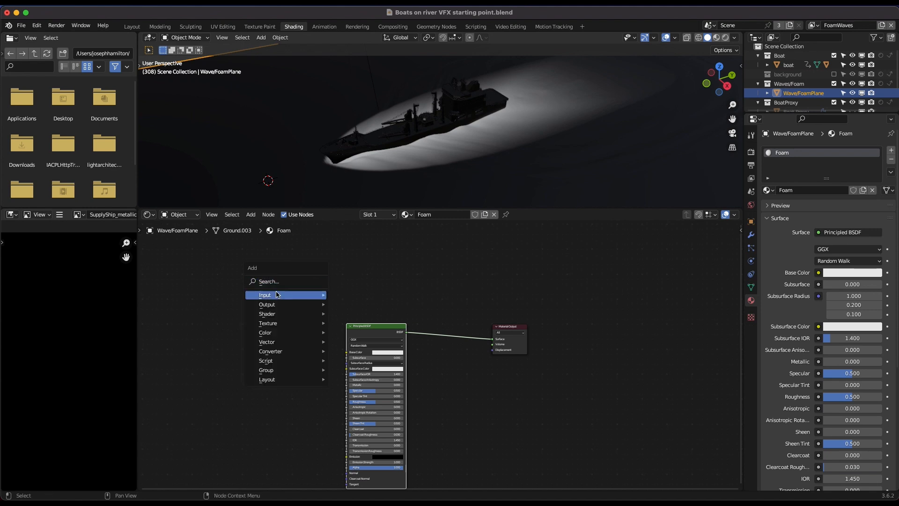
mouse_move(281, 295)
left_click(360, 332)
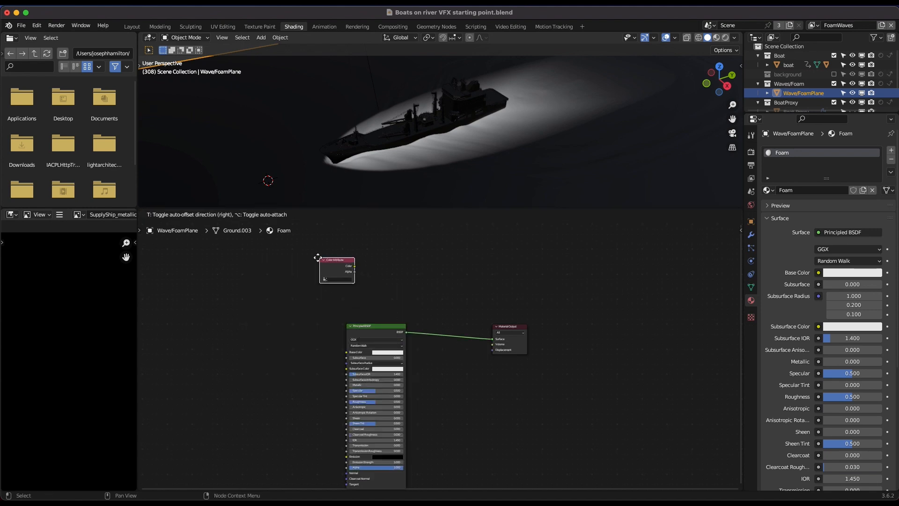
left_click(319, 262)
middle_click_drag(589, 79, 577, 95, "shift")
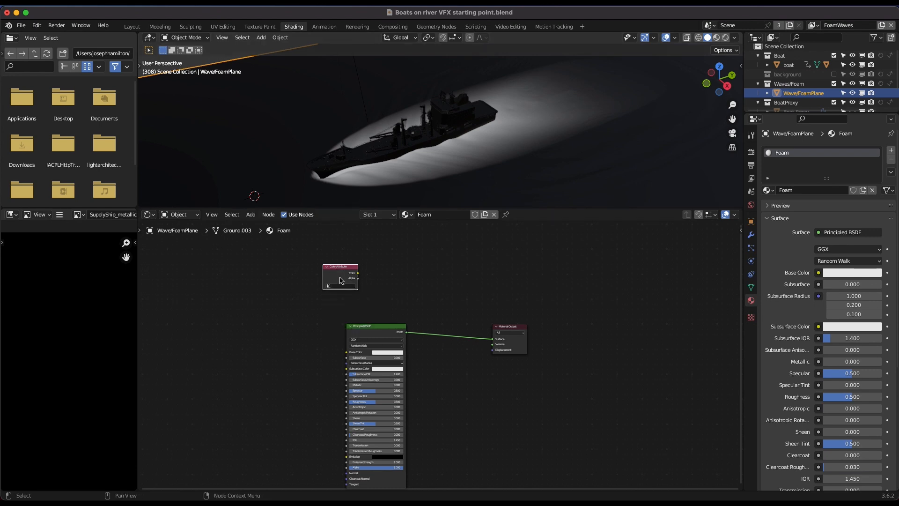
scroll(338, 261, "up", 3)
left_click(333, 302)
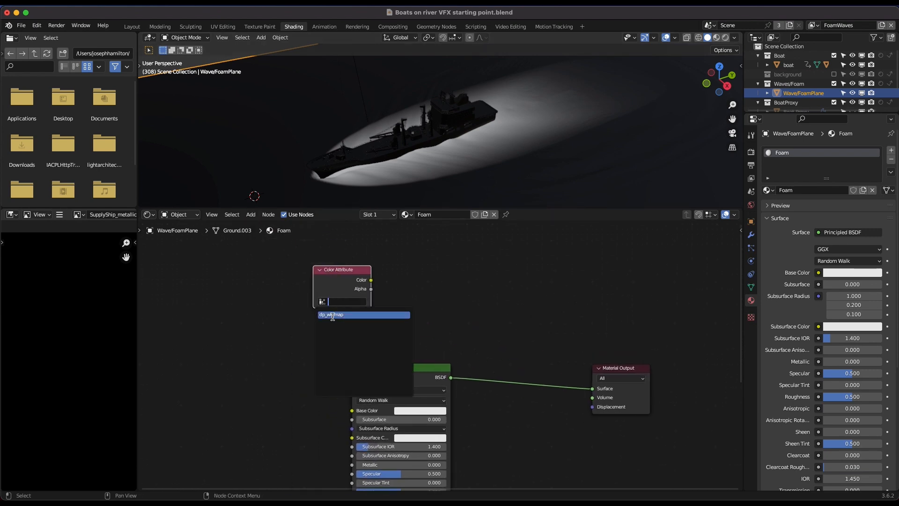
left_click(333, 315)
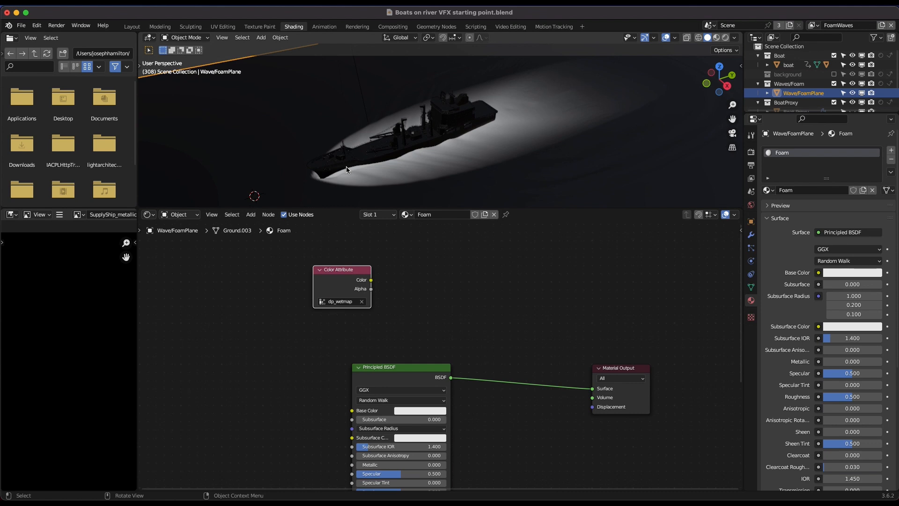
middle_click_drag(531, 93, 523, 104, "shift")
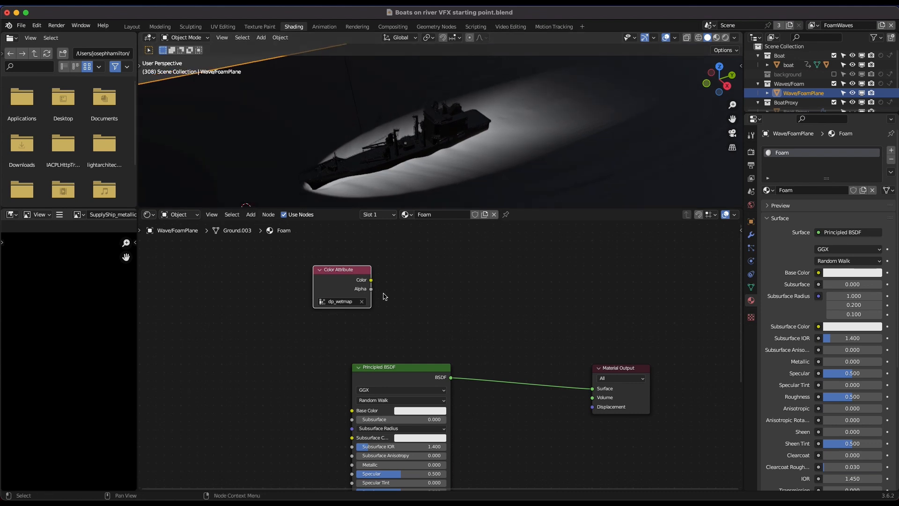
Insert a Mix Shader between the Principled BSDF and Material Output, and connect the Color Attribute's Color to its Fac
scroll(378, 309, "right", 2)
left_click_drag(373, 376, 307, 366)
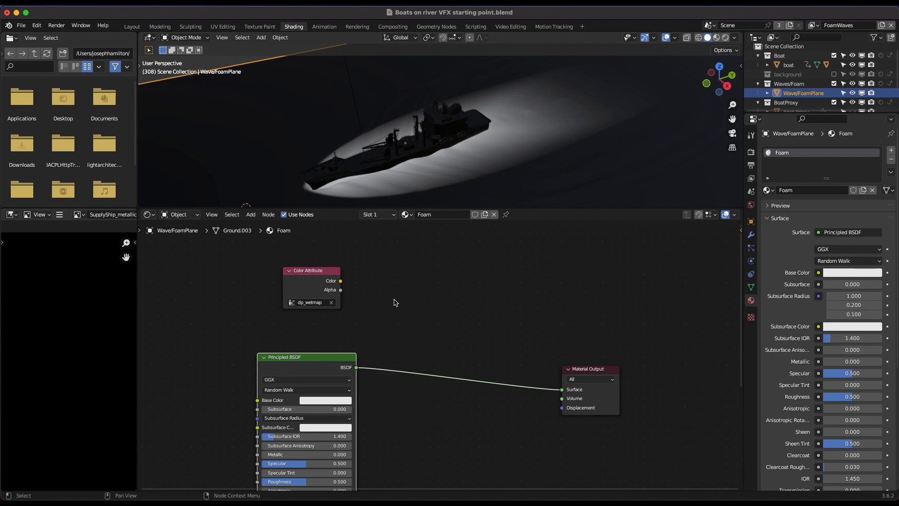
key("shift+a")
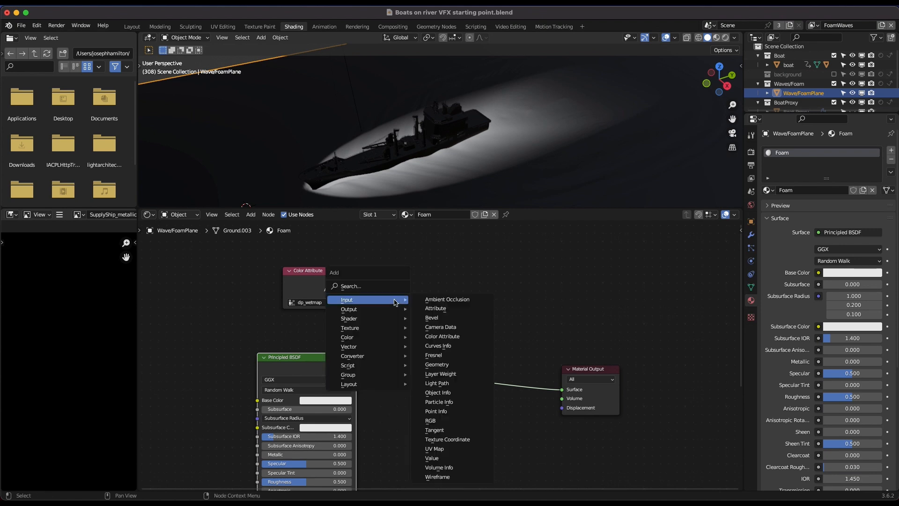
mouse_move(369, 319)
left_click(438, 209)
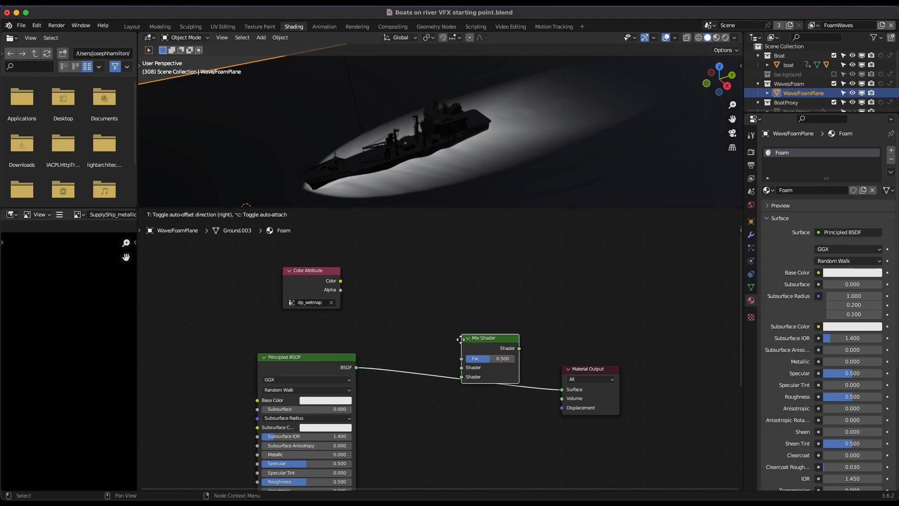
left_click(441, 366)
left_click_drag(361, 258, 463, 362)
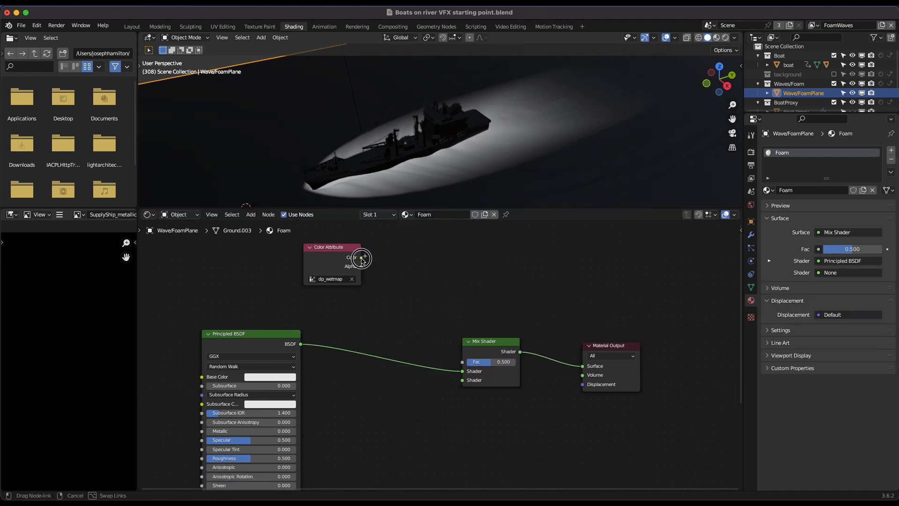
left_click(480, 355)
scroll(486, 349, "down", 2)
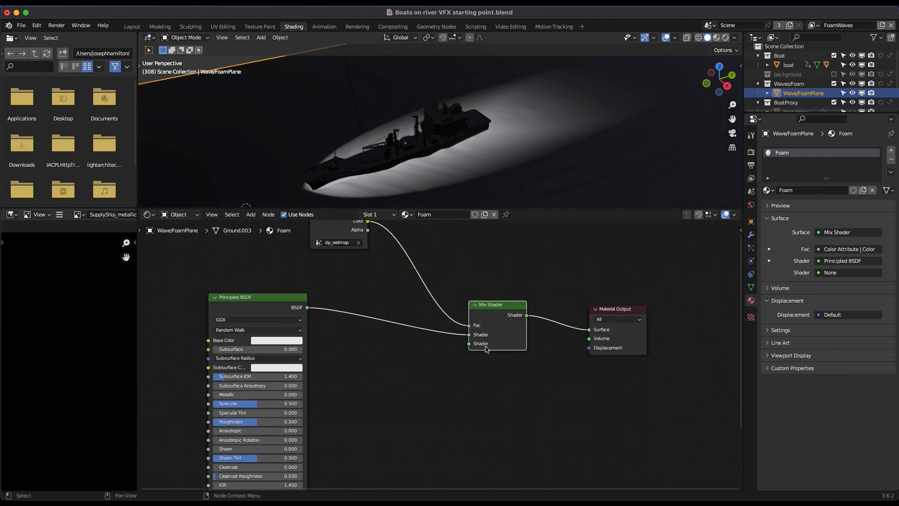
Add a Transparent BSDF and connect it to the Mix Shader's first shader input, with the Principled BSDF in the second
key("shift+a")
mouse_move(396, 374)
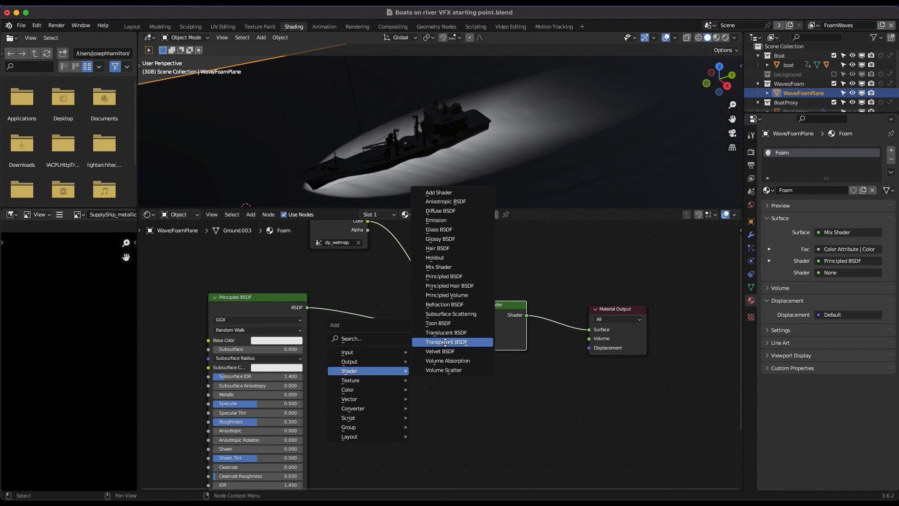
left_click(445, 342)
left_click(410, 387)
left_click_drag(404, 386, 470, 334)
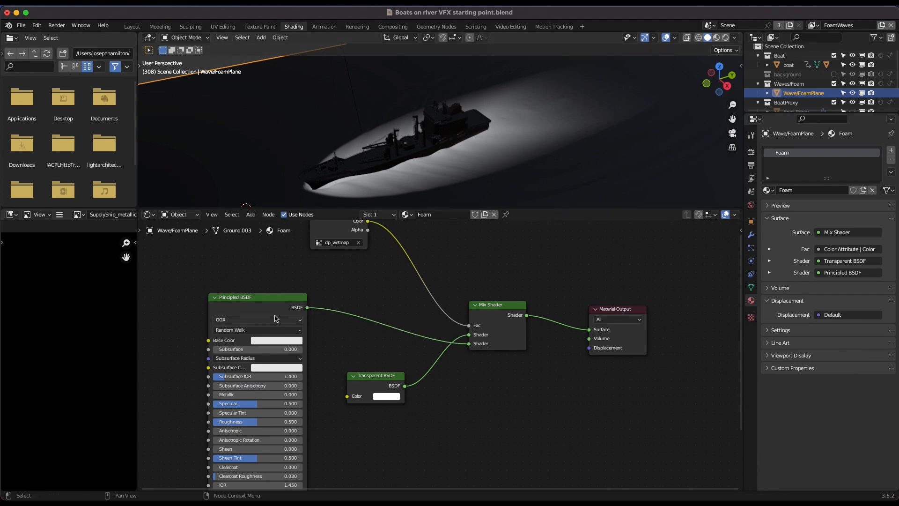
Enlarge the 3D viewport and display it in Rendered shading to check the foam material around the boat
left_click(265, 315)
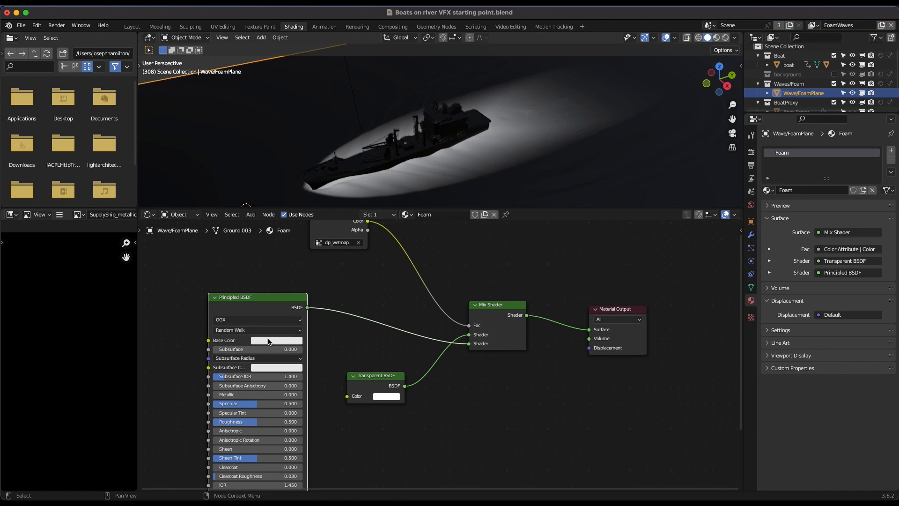
left_click(268, 341)
scroll(423, 208, "down", 2)
left_click_drag(424, 208, 424, 282)
key("z")
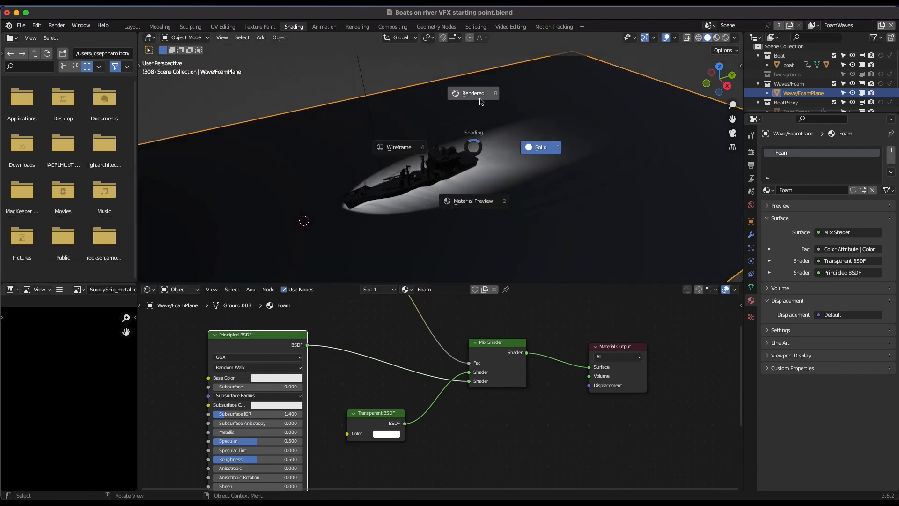
left_click(482, 94)
scroll(525, 91, "up", 3)
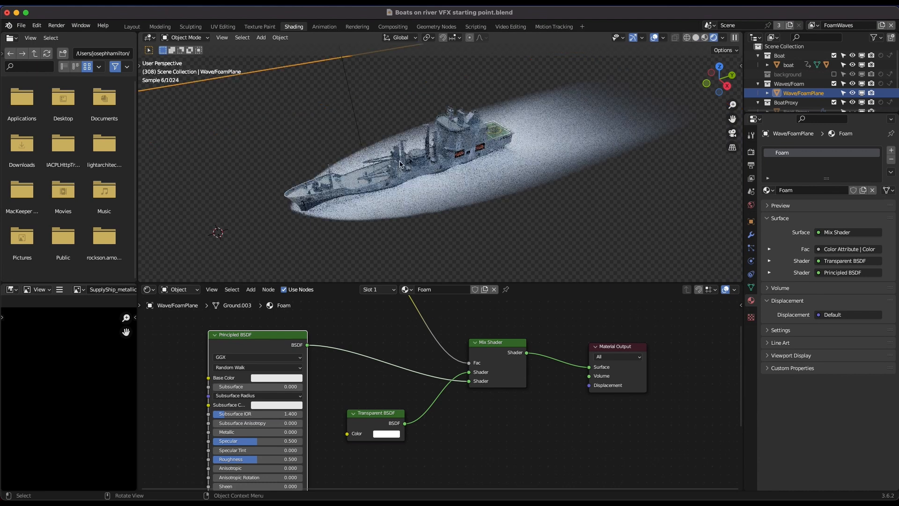
scroll(236, 370, "down", 3)
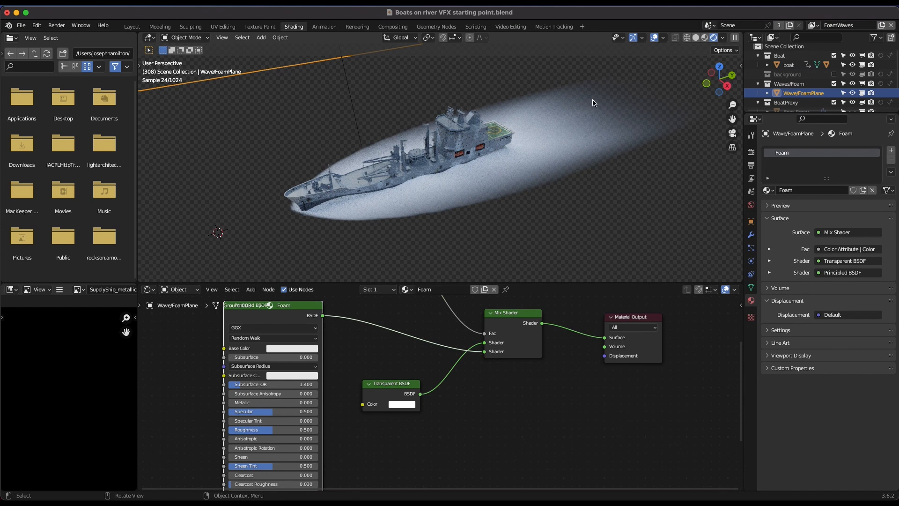
middle_click_drag(525, 206, 557, 167)
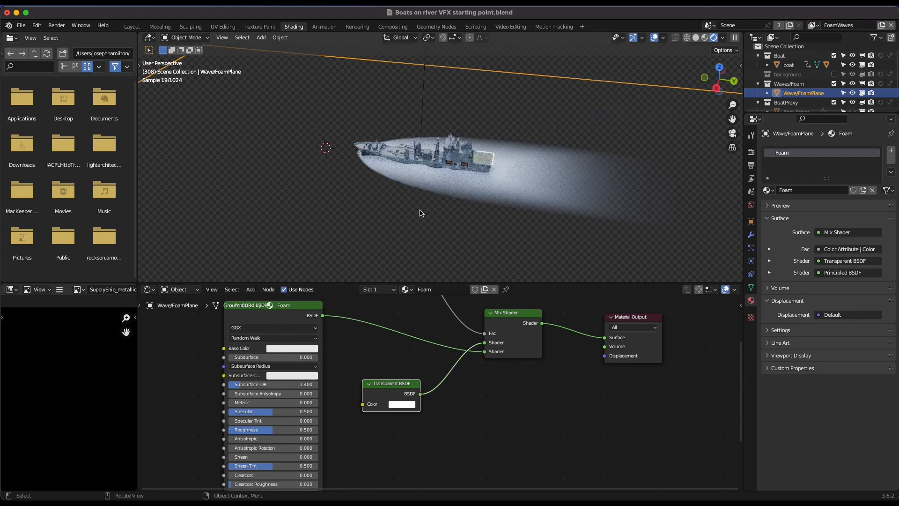
middle_click_drag(405, 207, 523, 170)
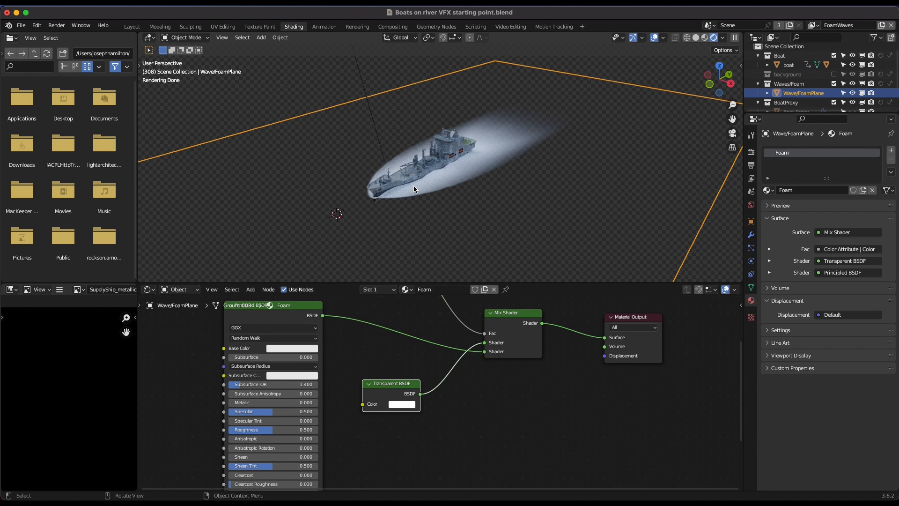
scroll(299, 305, "down", 3)
scroll(299, 304, "left", 5)
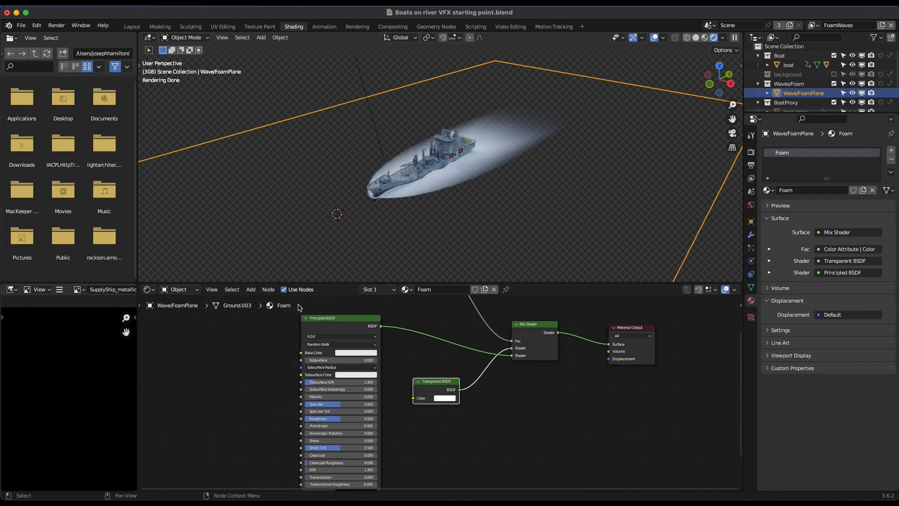
Add a Noise Texture node and connect its Fac output to the Principled BSDF's Base Color
left_click(332, 325)
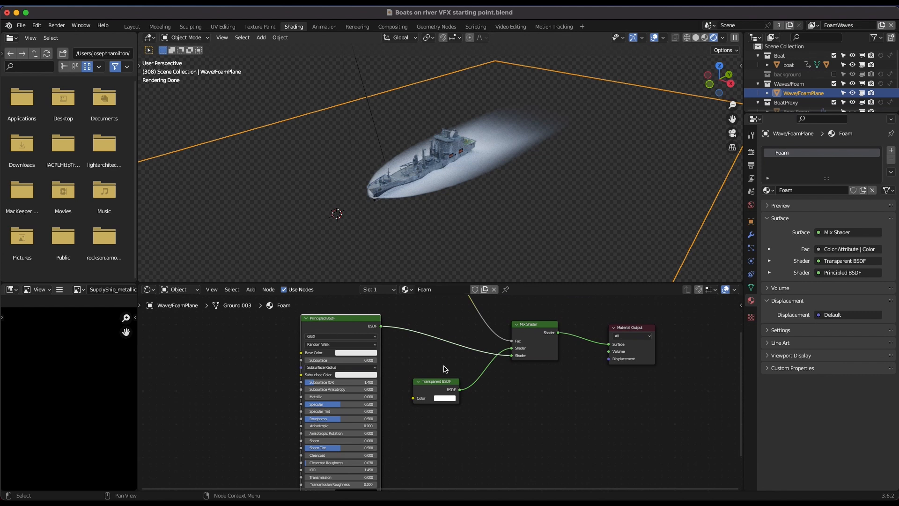
scroll(370, 397, "down", 2)
scroll(370, 397, "left", 5)
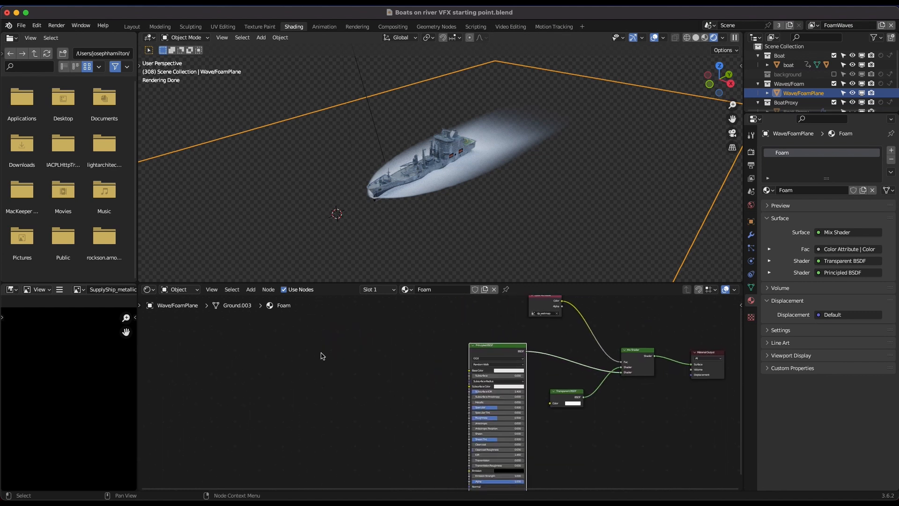
key("shift+a")
mouse_move(228, 362)
left_click(309, 314)
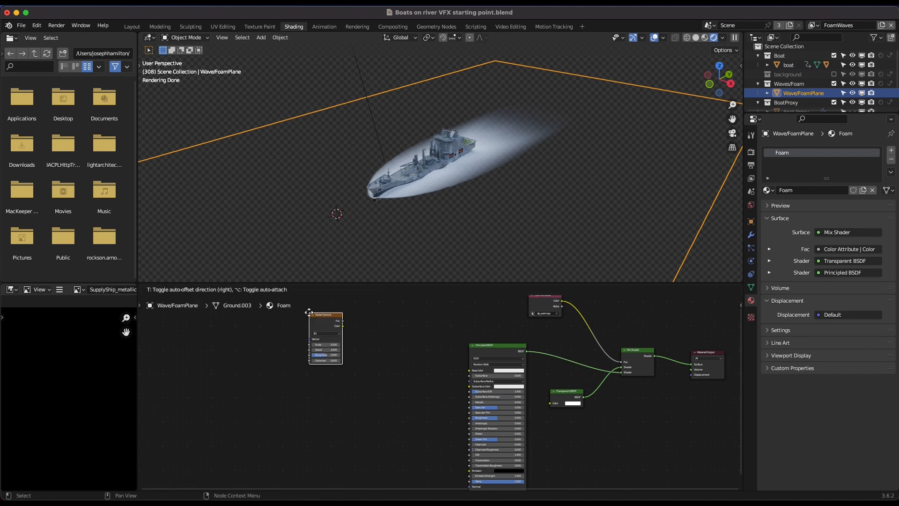
left_click(370, 363)
scroll(334, 359, "up", 2)
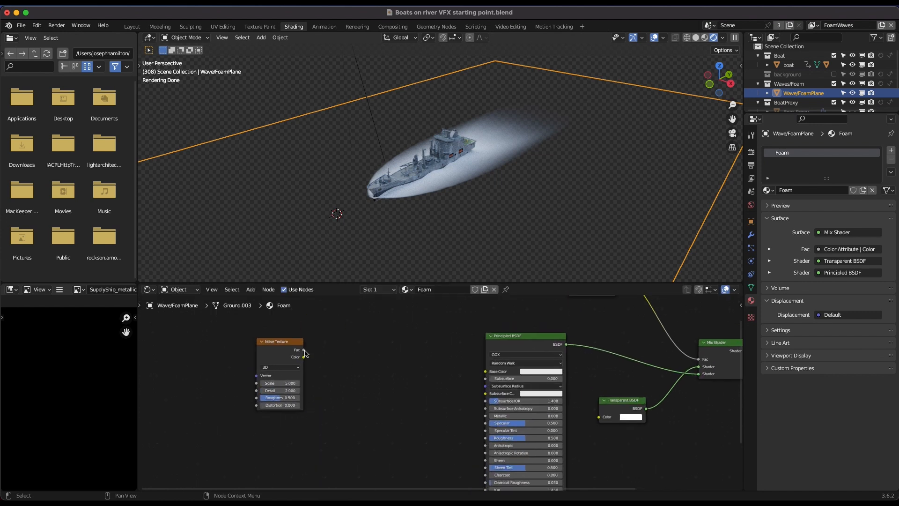
left_click_drag(303, 349, 486, 373)
Set the Noise Texture's Scale to 80 and its Detail to 15
left_click(281, 383)
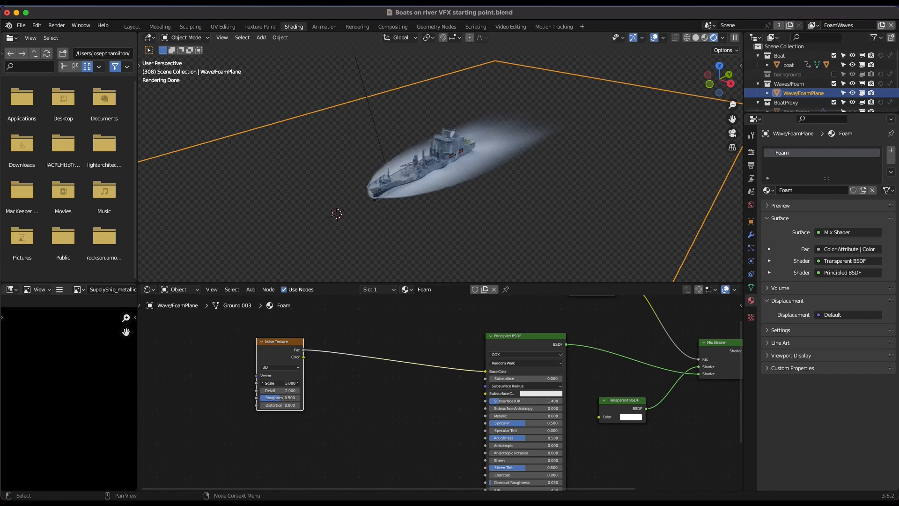
left_click_drag(281, 383, 337, 383)
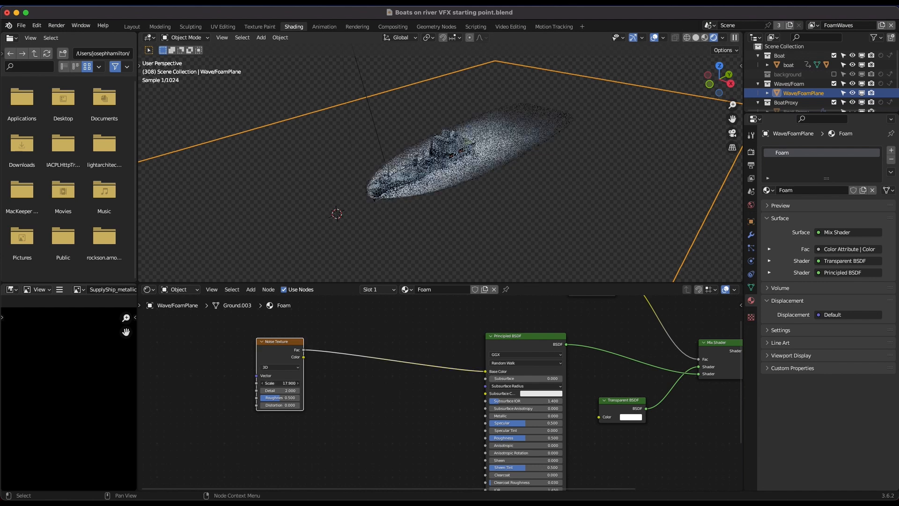
left_click_drag(337, 383, 339, 383)
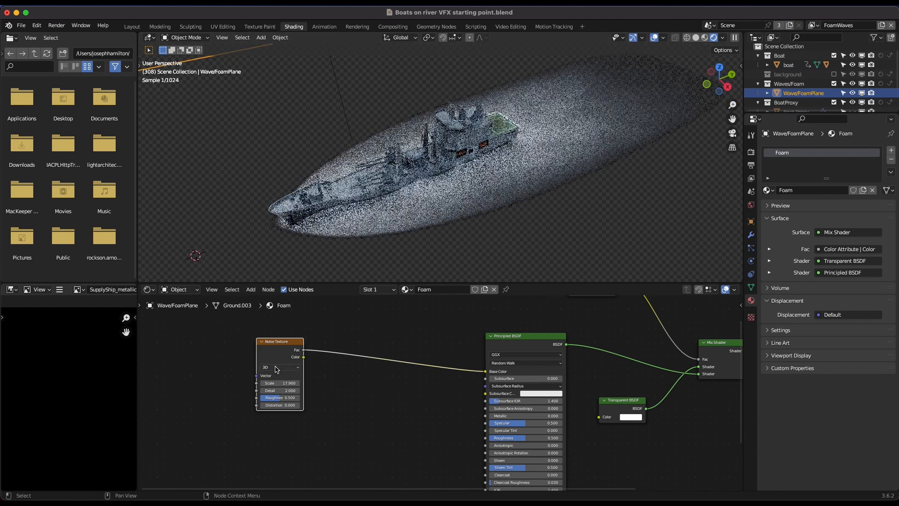
left_click_drag(280, 383, 393, 383)
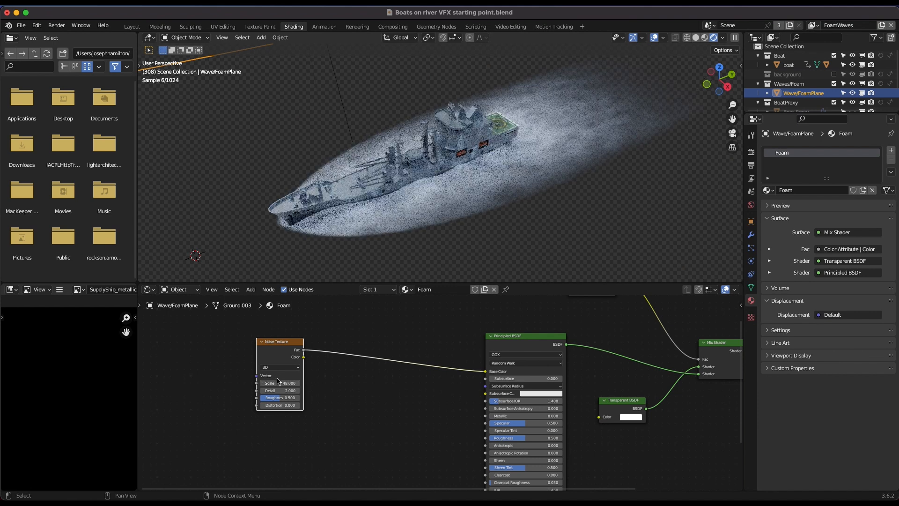
left_click(279, 382)
type("80")
key("Return")
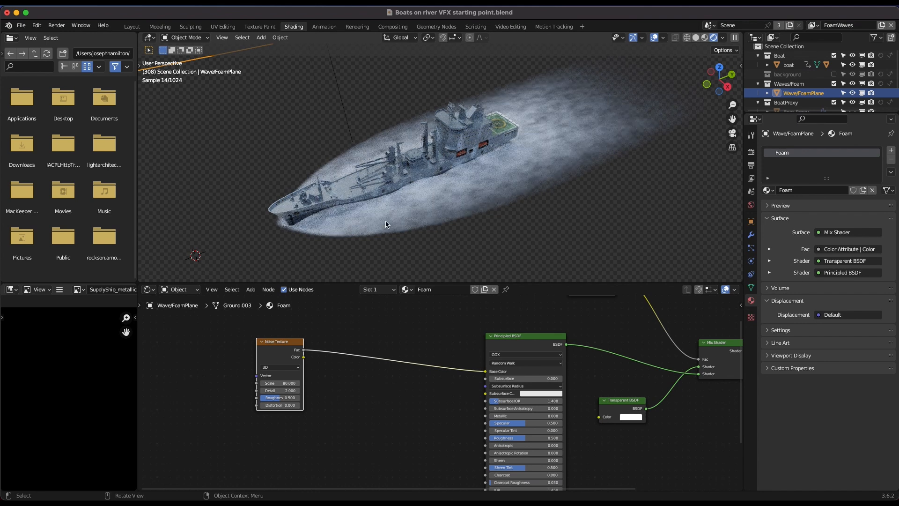
left_click(276, 391)
type("15")
key("Return")
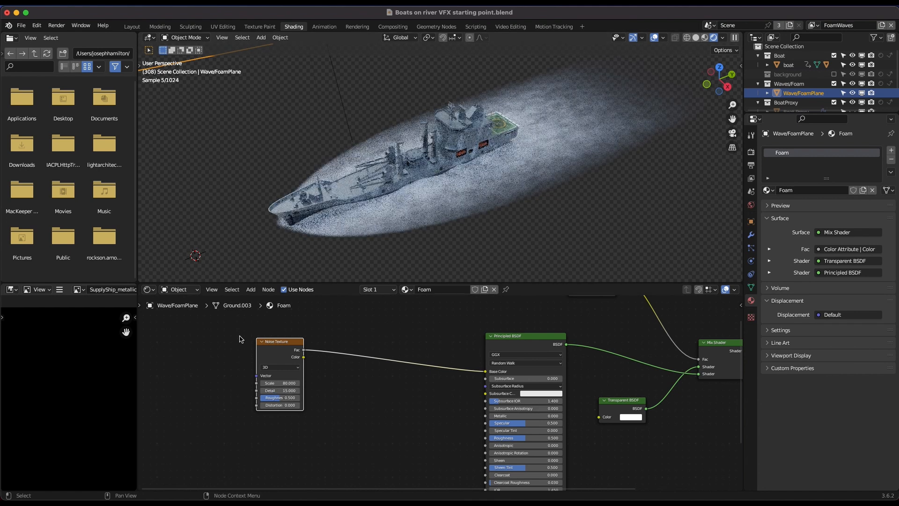
Insert a Mix Color node between the Noise Texture and the Principled BSDF, and set its blend mode to Subtract
left_click_drag(275, 356, 225, 353)
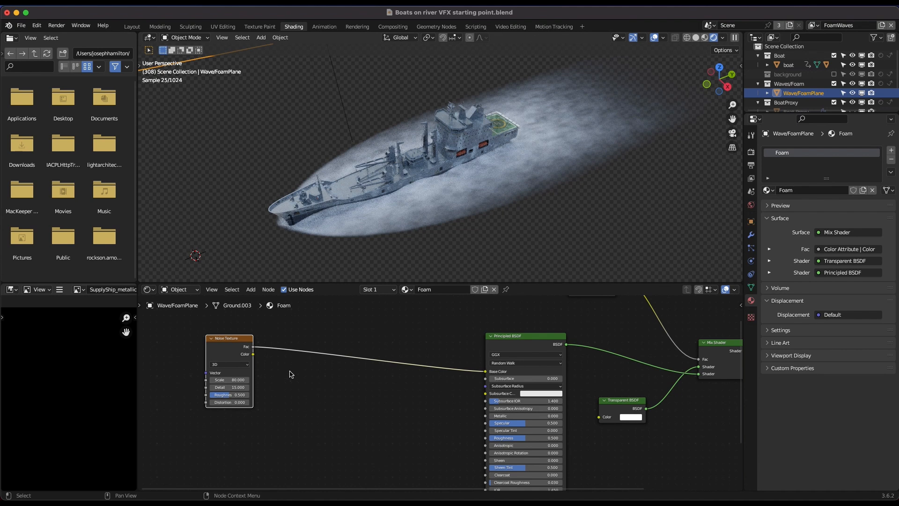
key("shift+a")
mouse_move(263, 394)
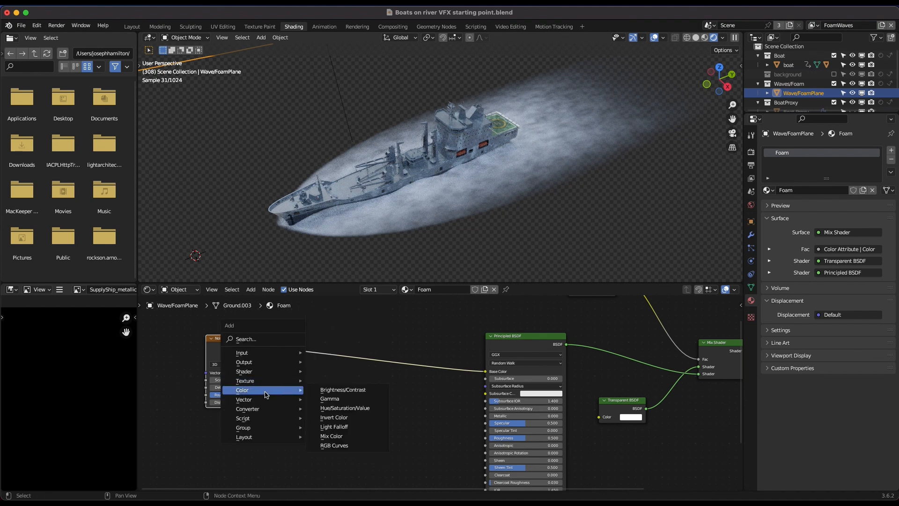
left_click(331, 436)
left_click(335, 348)
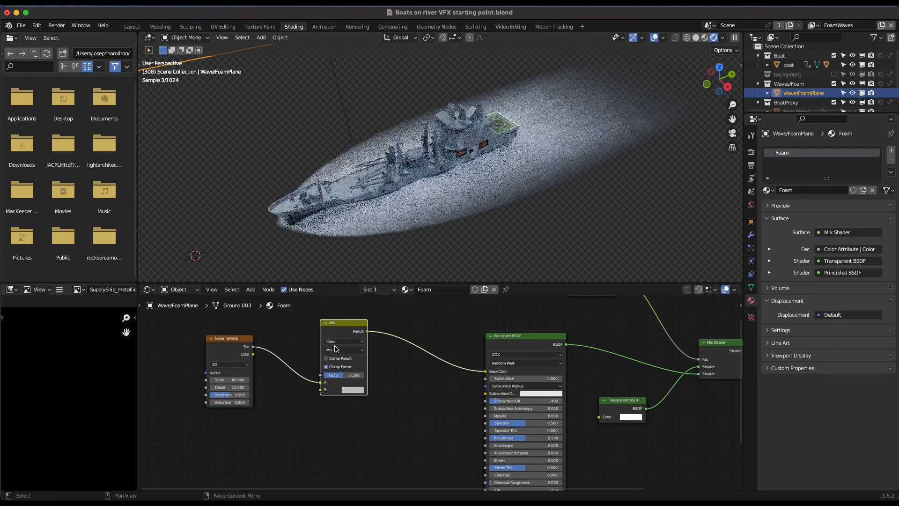
left_click(335, 348)
left_click(345, 228)
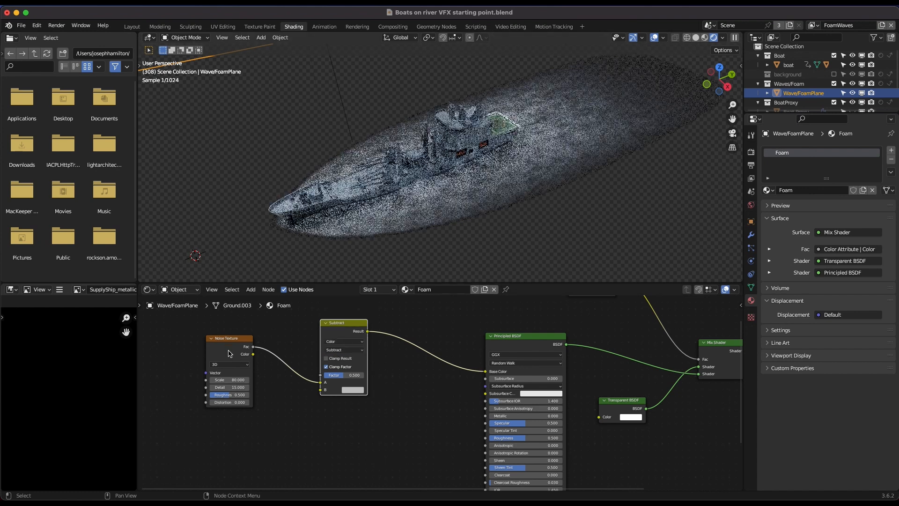
Duplicate the Noise Texture below the original and connect the copy's Fac to the Subtract node's B input
middle_click_drag(234, 347, 247, 342)
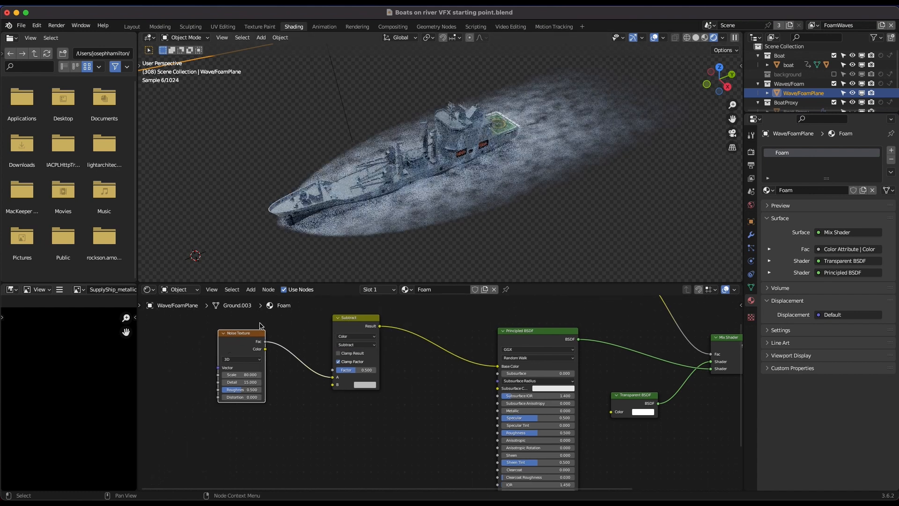
key("shift+d")
left_click(262, 420)
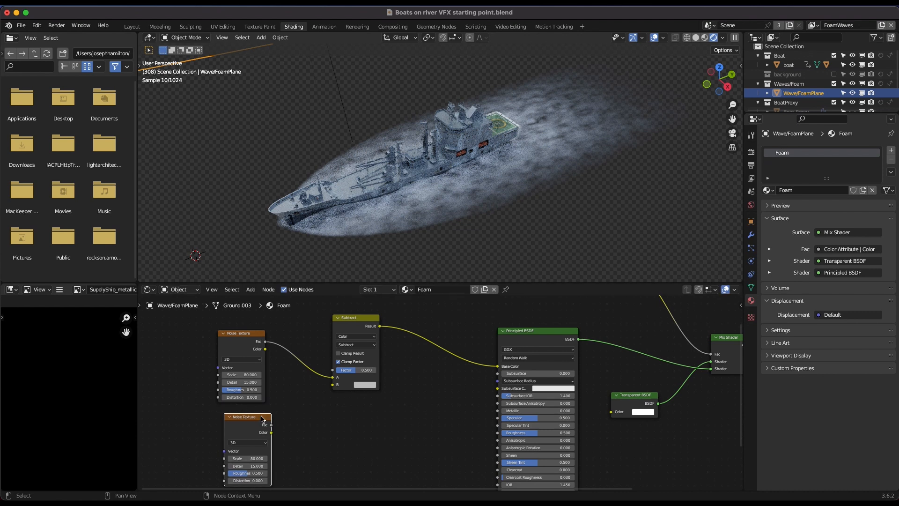
middle_click_drag(272, 427, 241, 402)
left_click_drag(241, 399, 303, 359)
scroll(303, 360, "left", 3)
scroll(303, 361, "up", 1)
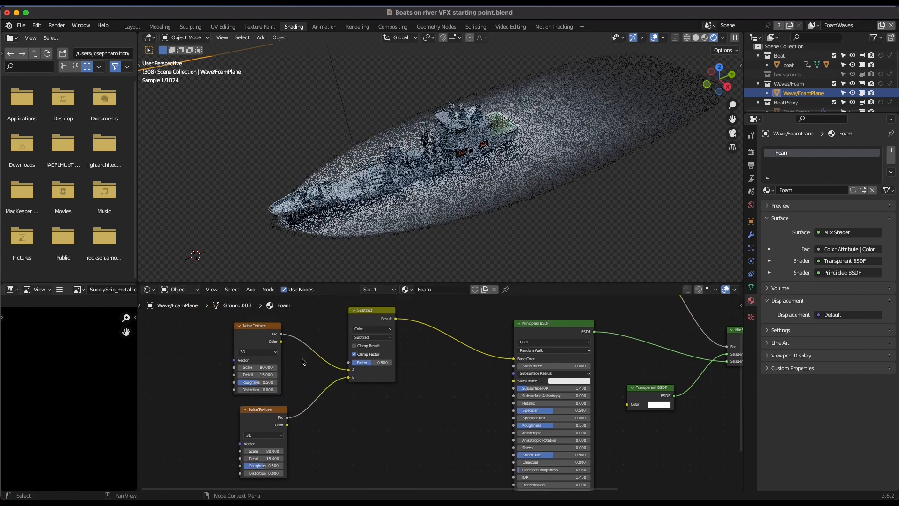
Set the duplicated Noise Texture's Scale to 1.7 and its Distortion to 25.2
scroll(302, 361, "left", 3)
scroll(302, 361, "down", 1)
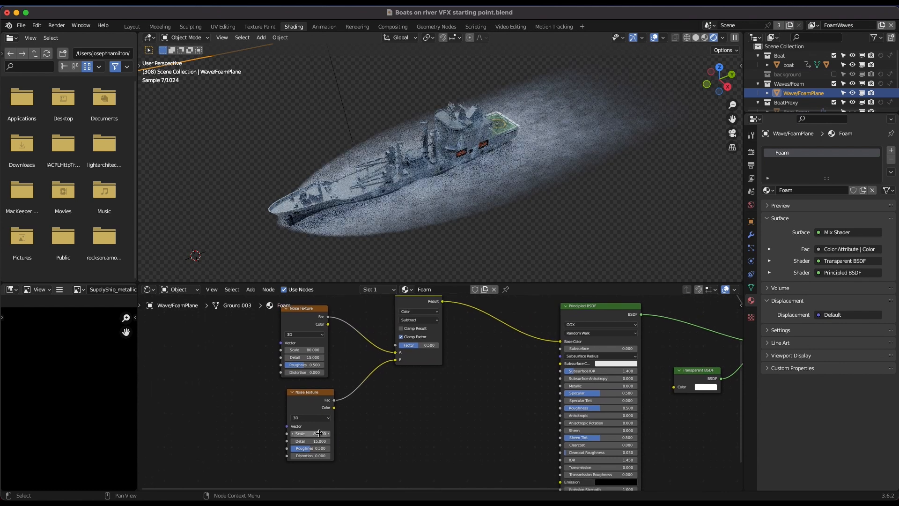
mouse_move(320, 433)
left_mouse_down()
mouse_move(296, 433)
mouse_move(316, 433)
mouse_move(307, 434)
left_mouse_up()
scroll(562, 148, "right", 5)
scroll(563, 148, "down", 2)
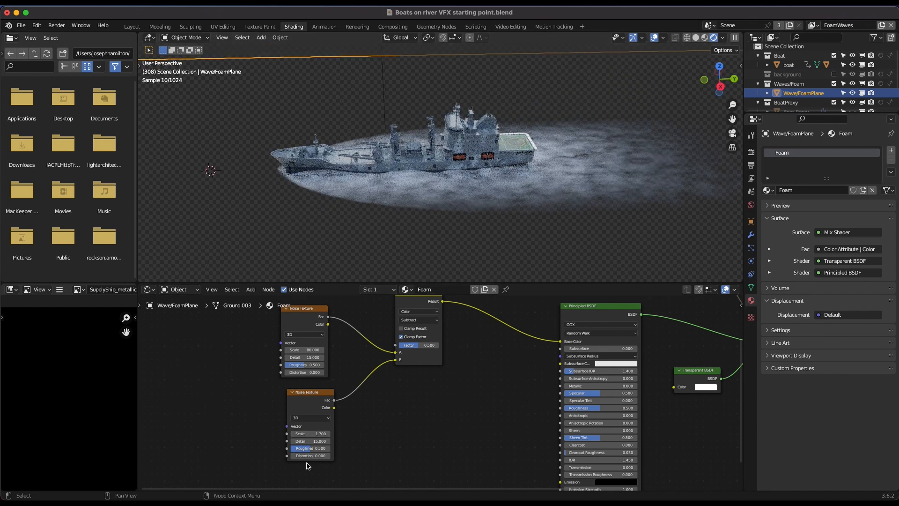
left_click_drag(308, 456, 320, 456)
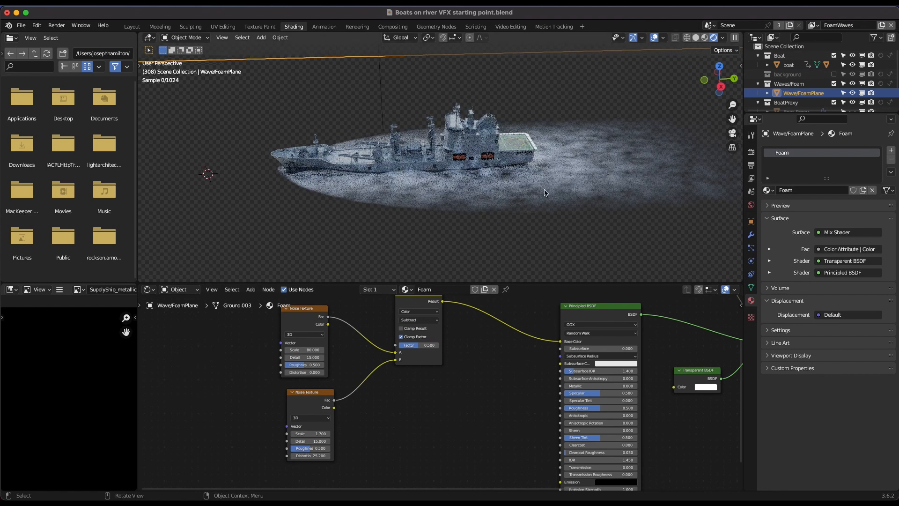
scroll(546, 194, "up", 4)
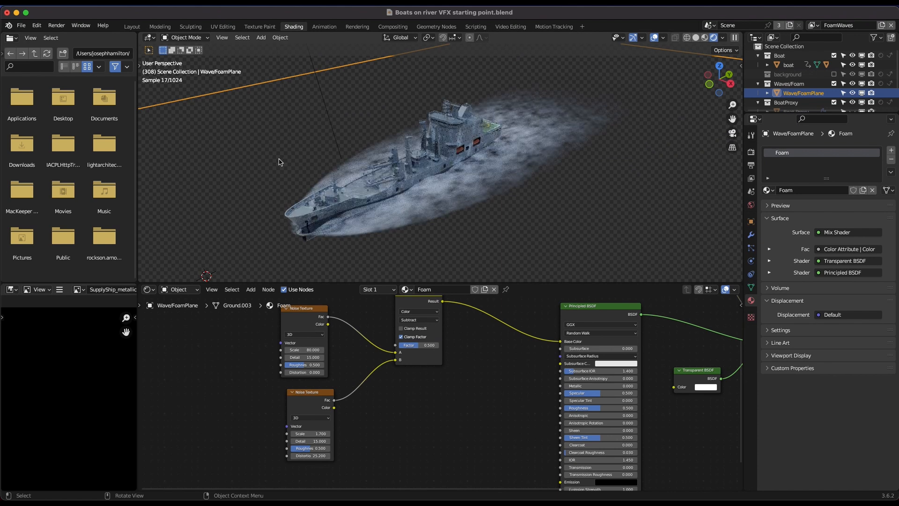
Move the noise and Subtract nodes away from the Principled BSDF, and insert a duplicate Subtract node in the gap
scroll(309, 309, "down", 1)
left_click_drag(326, 300, 233, 429)
key("g")
left_click(250, 437)
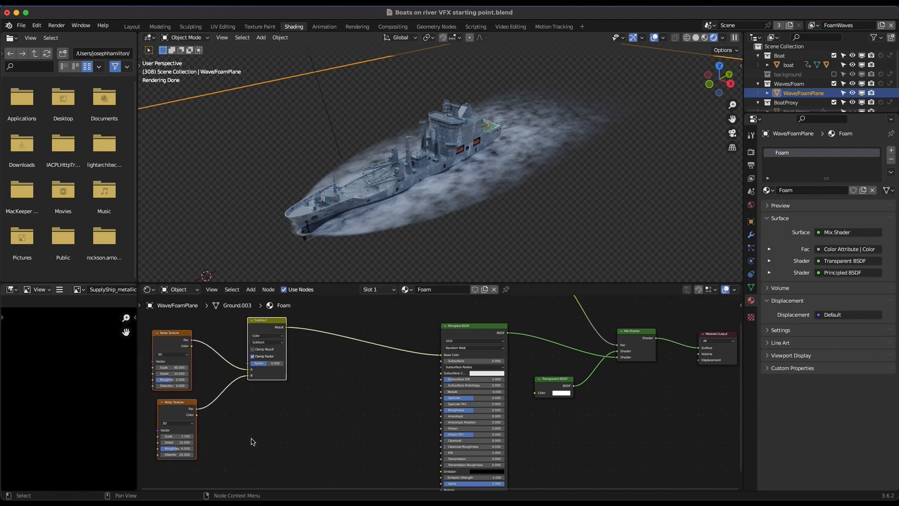
scroll(252, 441, "left", 3)
scroll(310, 341, "left", 1)
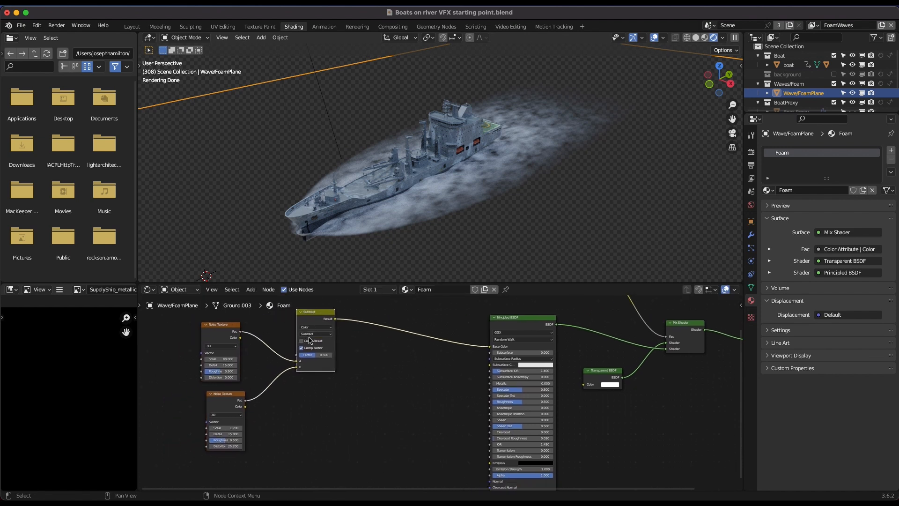
key("shift+d")
left_click(376, 345)
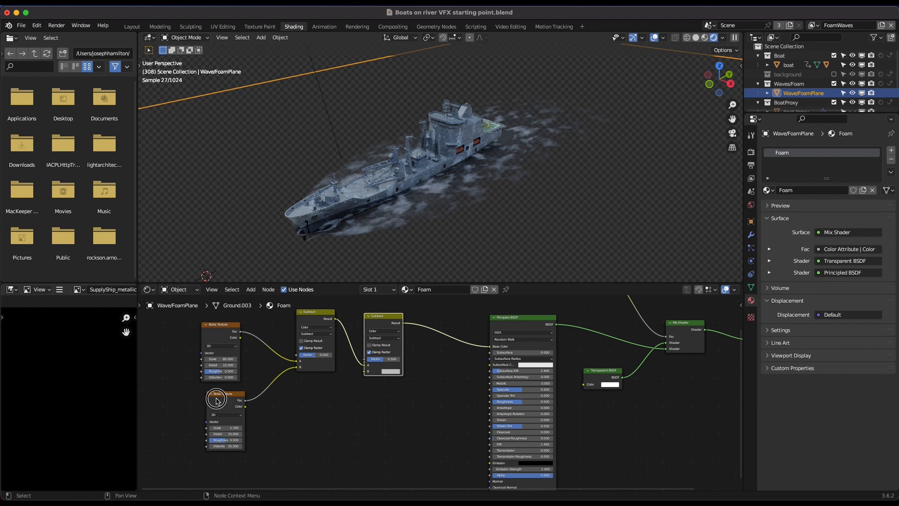
Duplicate the lower Noise Texture and connect the copy's Fac to the second Subtract node's B input
left_click(216, 400)
key("shift+d")
left_click(312, 411)
left_click_drag(341, 410, 366, 372)
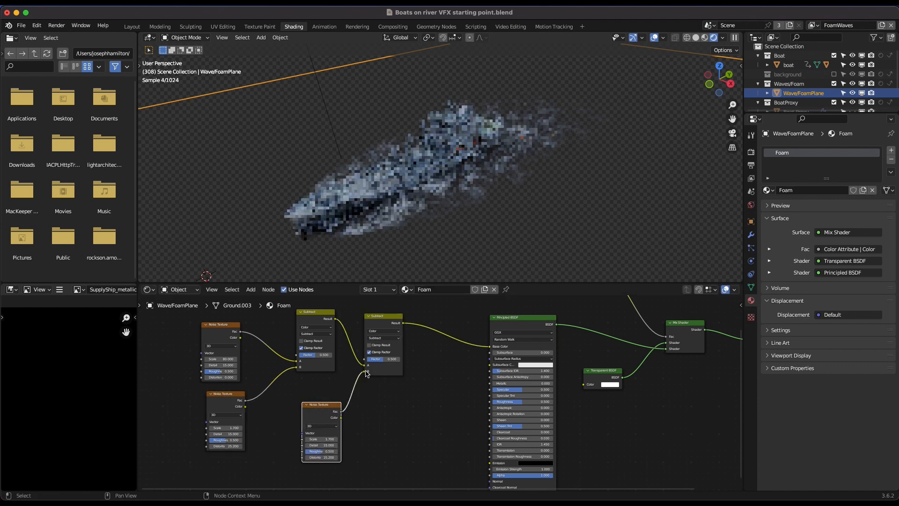
scroll(366, 372, "up", 2)
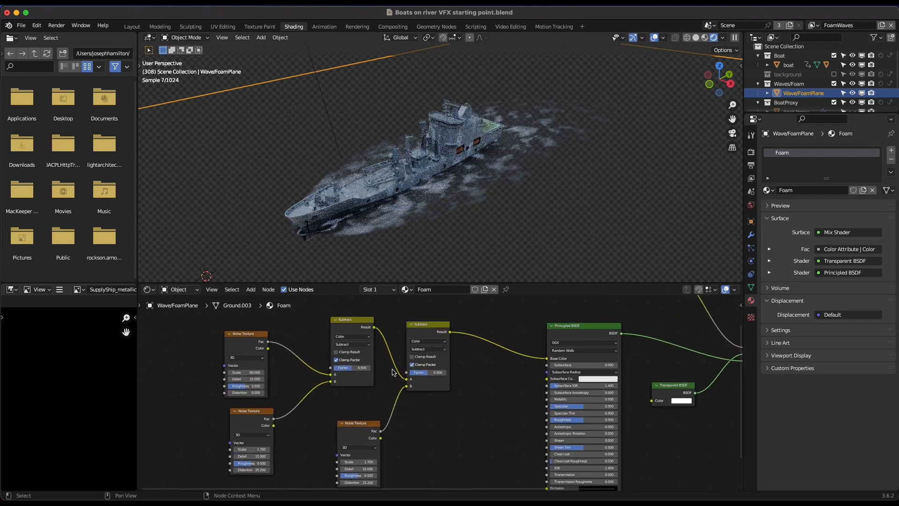
Set the third Noise Texture's Scale to 24 and its Distortion to 0
scroll(363, 445, "down", 2)
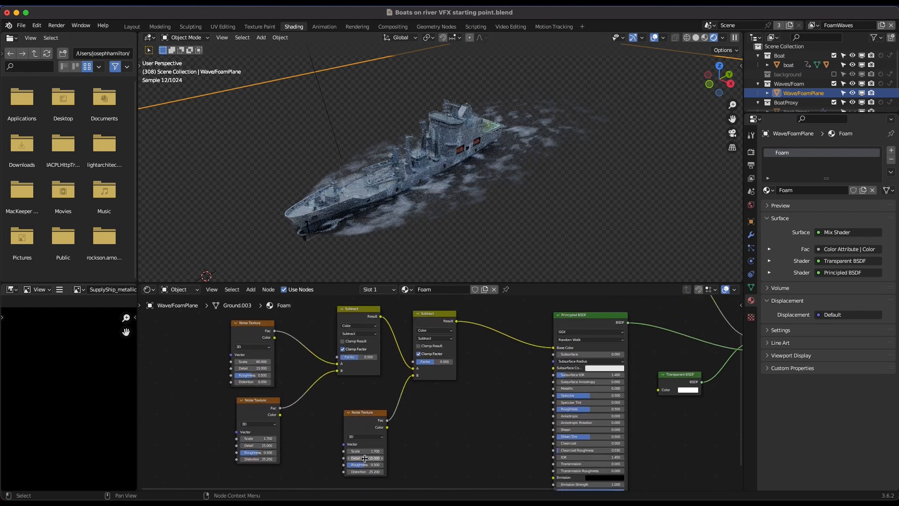
left_click(369, 451)
type("24")
key("Return")
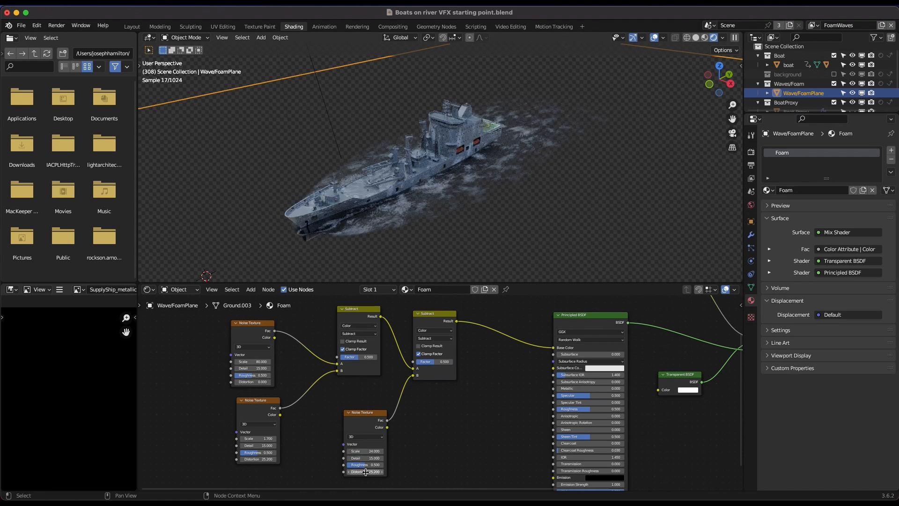
left_click_drag(366, 472, 321, 472)
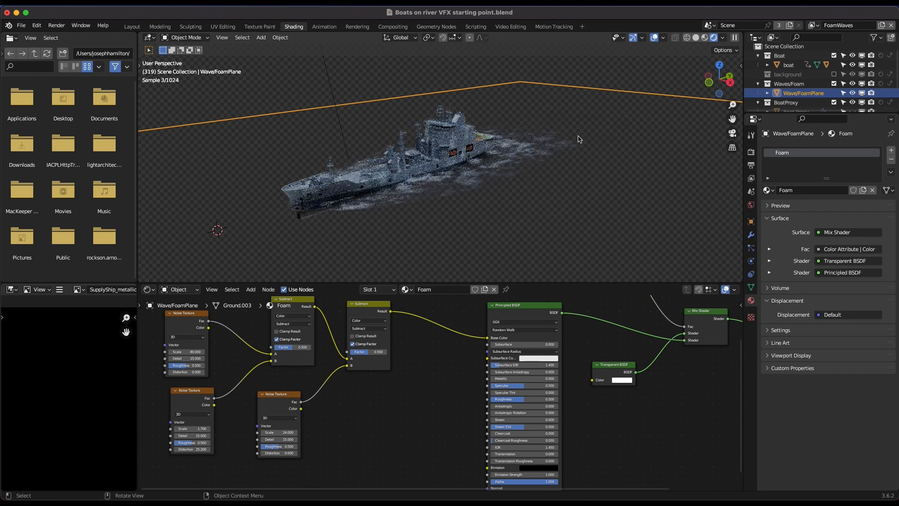
Examine the foam around the boat through the scene camera and from other angles
scroll(545, 305, "down", 1)
left_click_drag(465, 311, 201, 456)
left_click(403, 308)
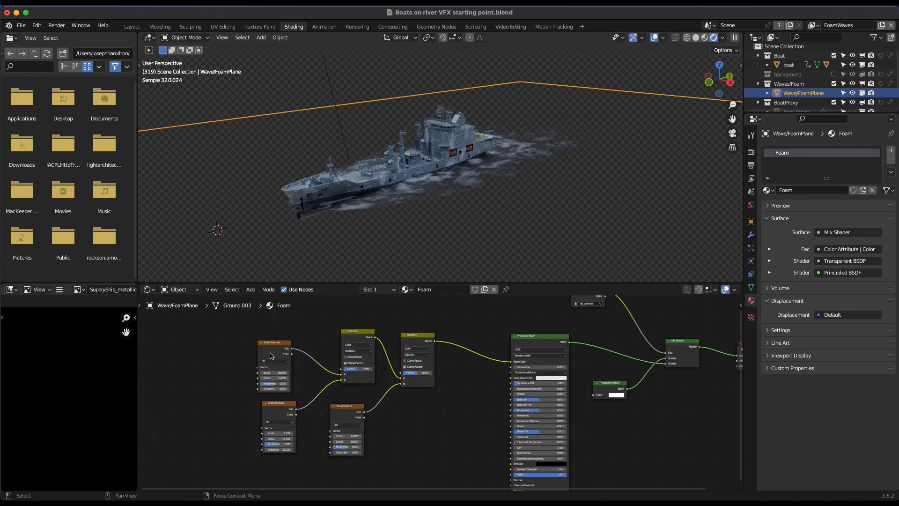
scroll(492, 386, "down", 1)
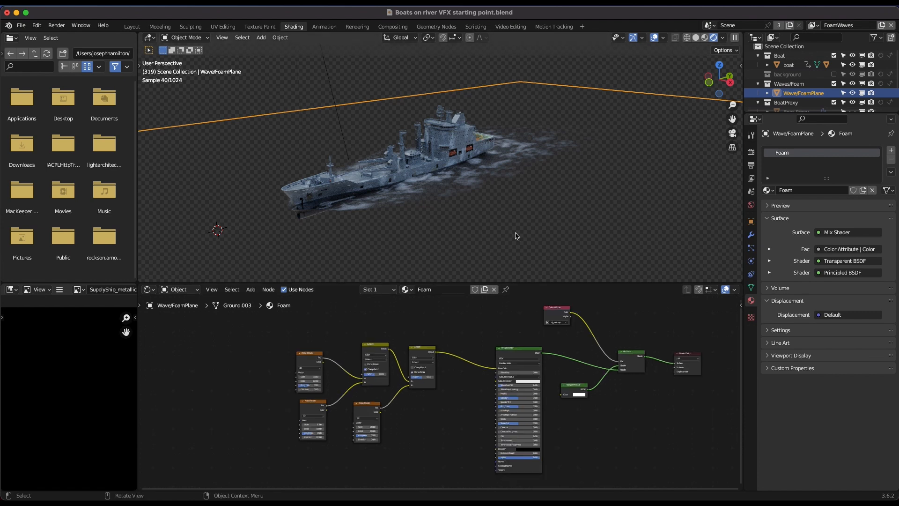
middle_click_drag(518, 234, 516, 235)
left_click(222, 38)
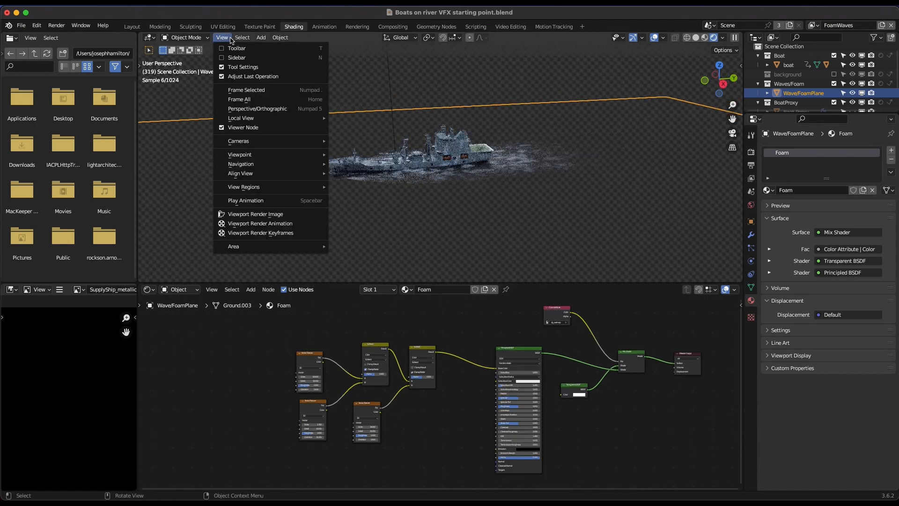
mouse_move(240, 155)
left_click(361, 152)
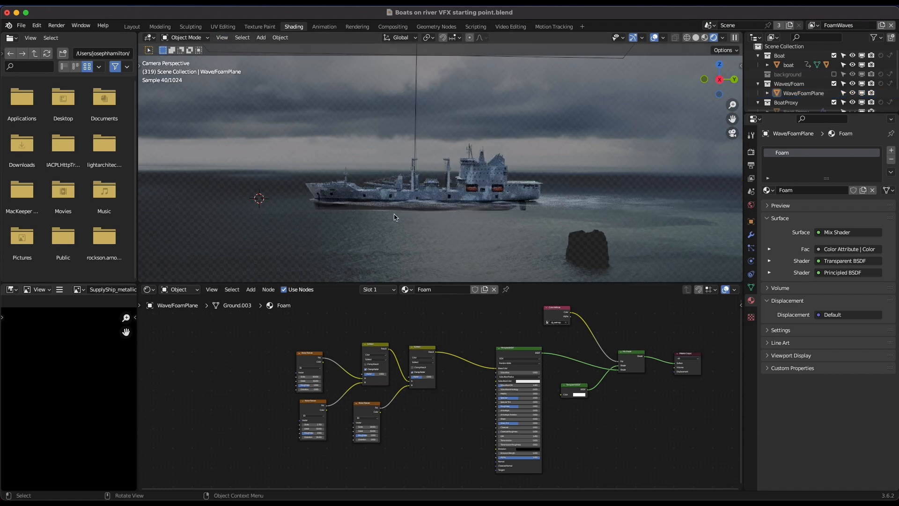
scroll(434, 210, "left", 10)
scroll(433, 211, "down", 10)
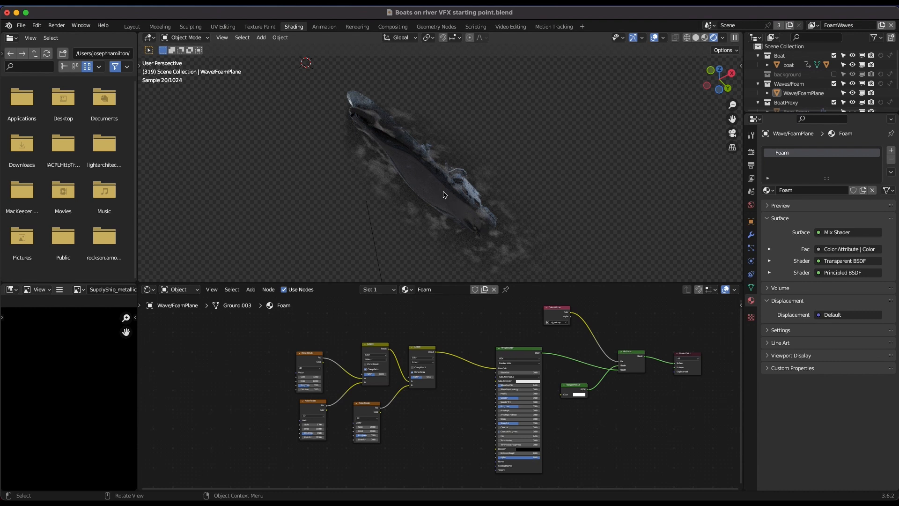
scroll(514, 388, "right", 10)
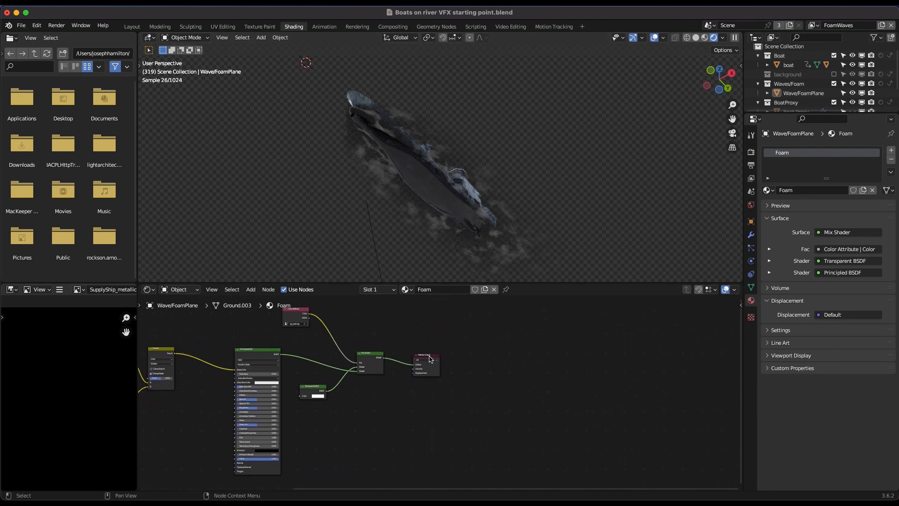
Move the Material Output away from the Mix Shader and insert a duplicate Mix Shader on the link between them
left_click_drag(430, 358, 488, 359)
scroll(490, 357, "up", 3)
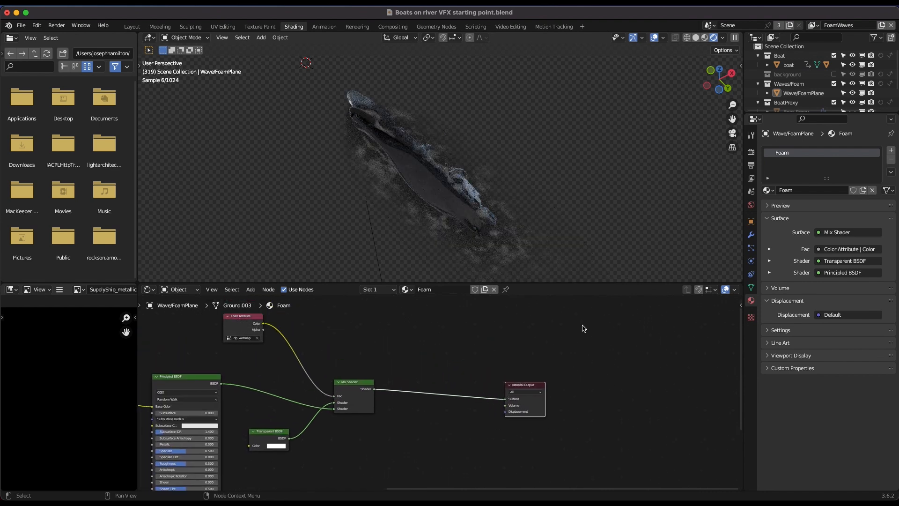
scroll(357, 374, "down", 2)
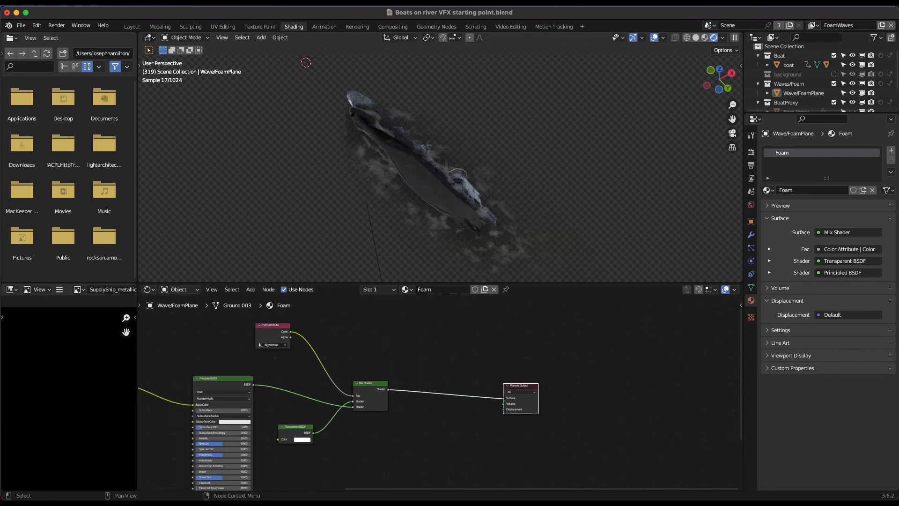
left_click(375, 387)
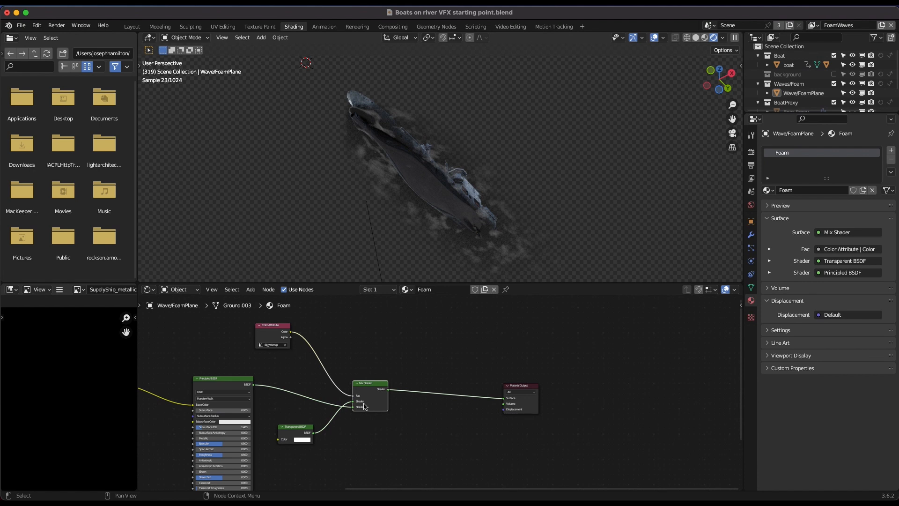
key("shift+d")
left_click(456, 407)
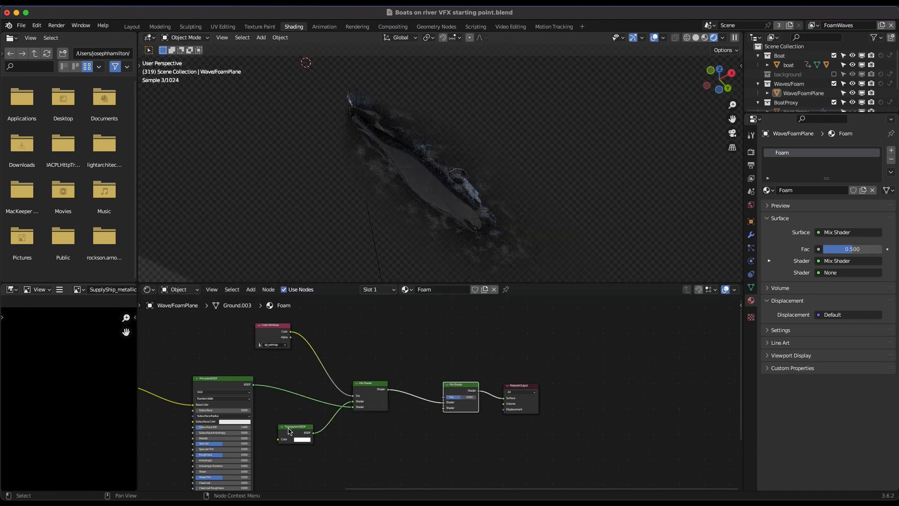
Duplicate the Transparent BSDF and connect the copy to the second Mix Shader's lower Shader input
left_click(289, 430)
key("shift+d")
left_click(414, 440)
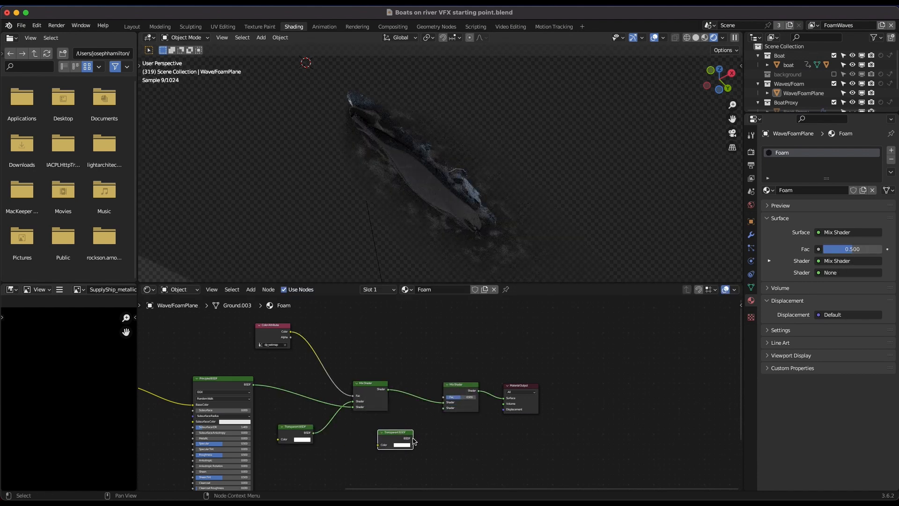
left_click_drag(413, 438, 444, 408)
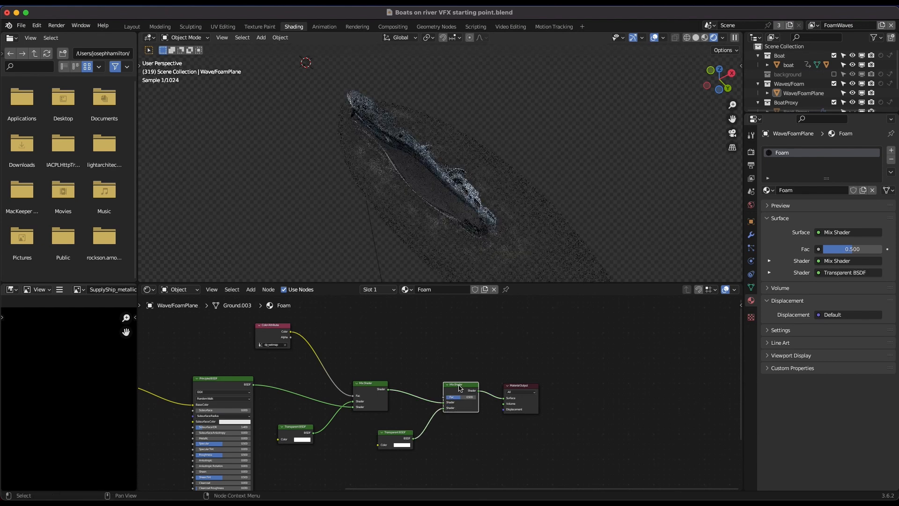
Add a Geometry node and connect its Backfacing output to the second Mix Shader's Fac input
key("shift+a")
left_click(339, 300)
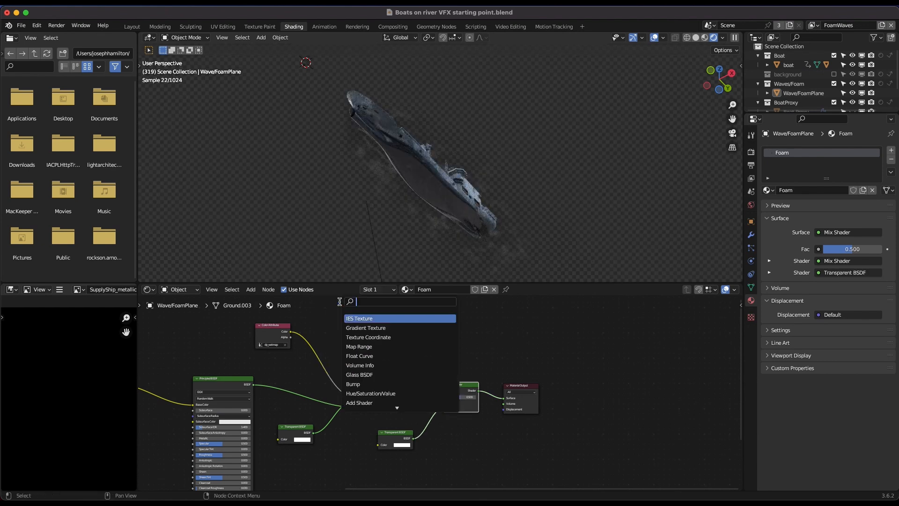
type("geo")
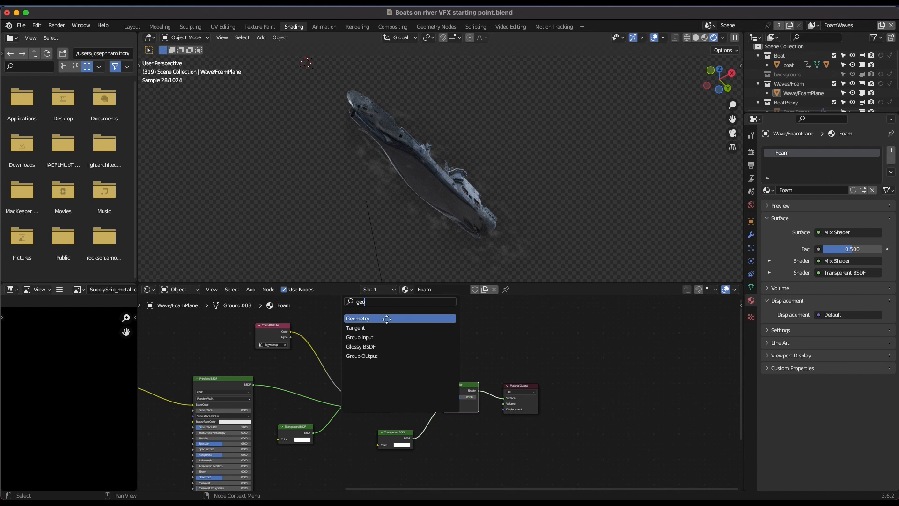
left_click(387, 319)
scroll(352, 355, "up", 2)
left_click_drag(352, 353, 418, 416)
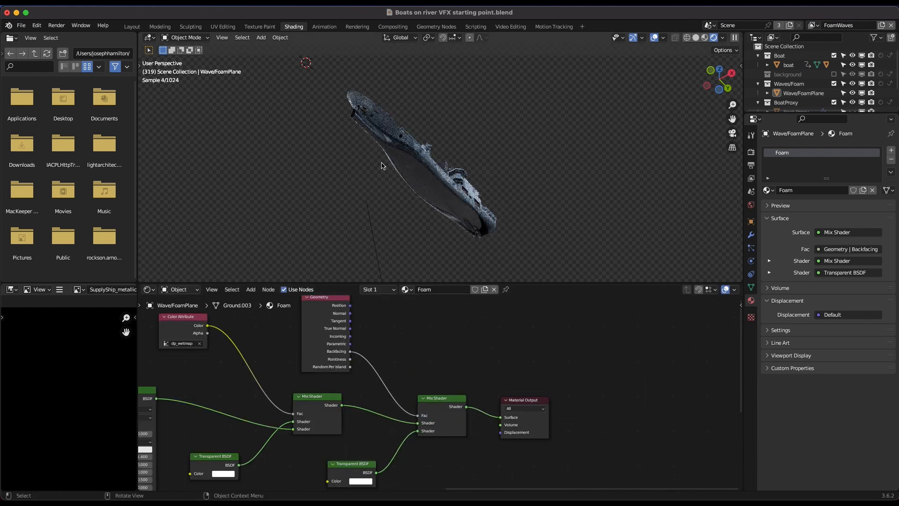
Examine the foam plane around the boat from above and from below the water surface
scroll(503, 174, "up", 10)
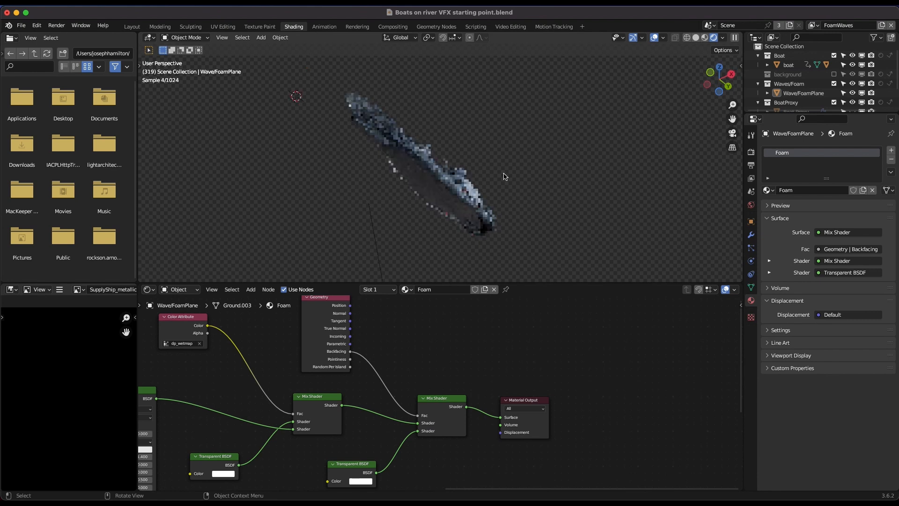
middle_click_drag(548, 168, 582, 170)
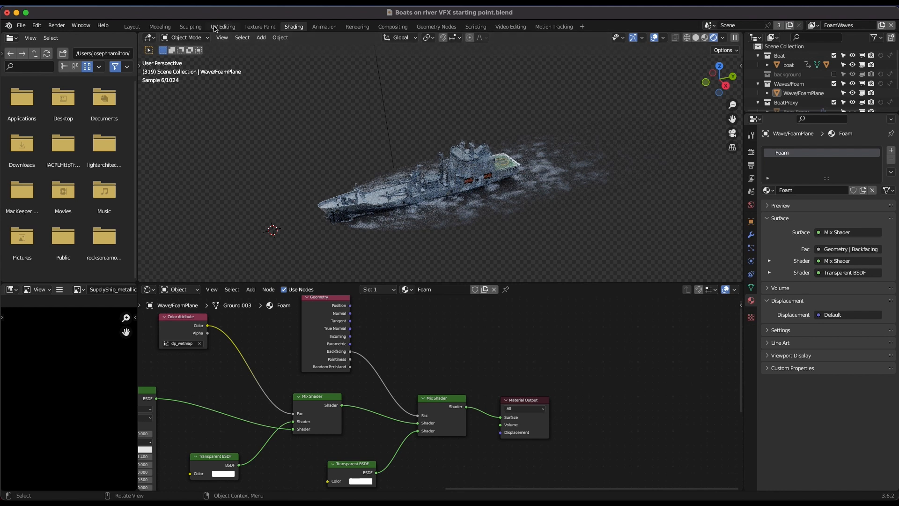
scroll(460, 164, "down", 5)
scroll(462, 166, "up", 5)
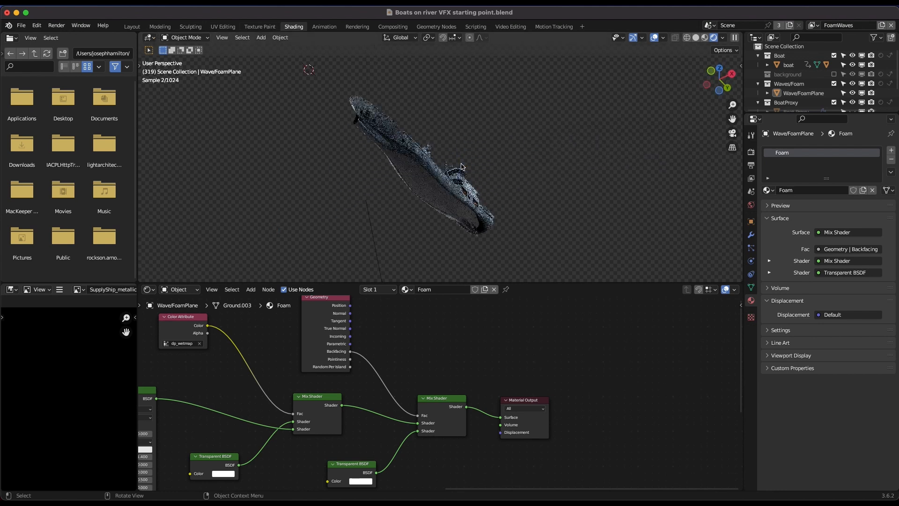
scroll(461, 166, "up", 5)
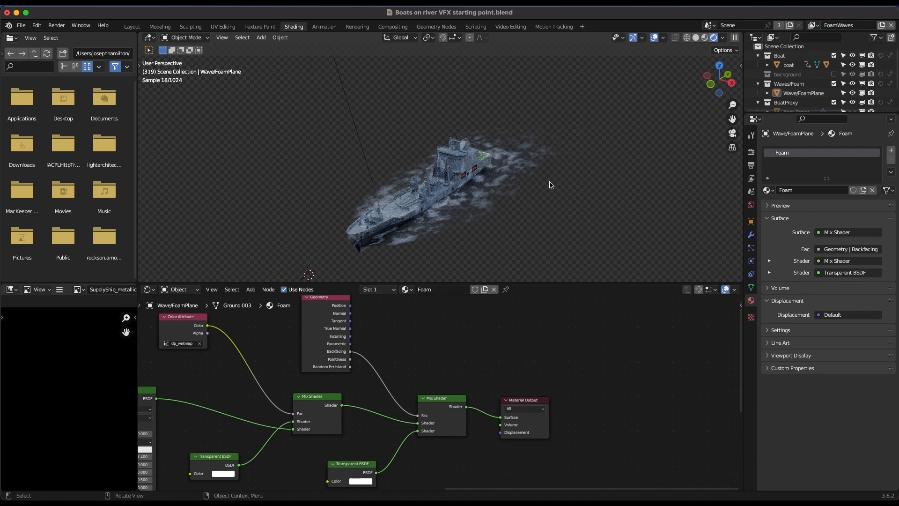
middle_click_drag(550, 185, 410, 152)
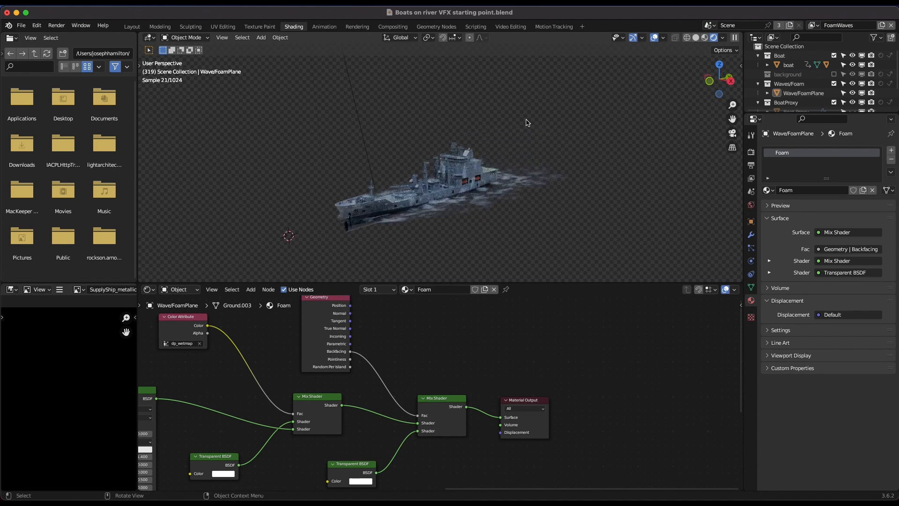
Switch the viewport to solid shading, and bring the boat and its wake into view in the Layout workspace
key("z")
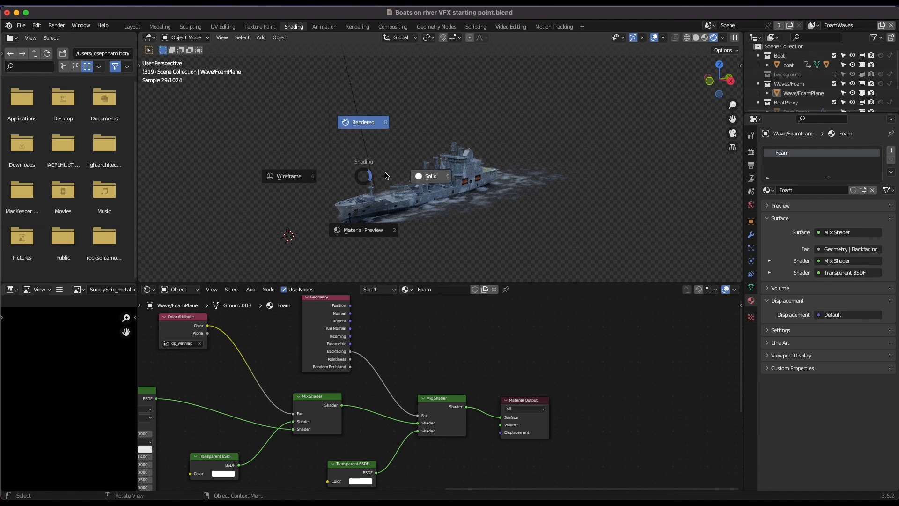
left_click(428, 175)
left_click(131, 26)
scroll(509, 229, "down", 10)
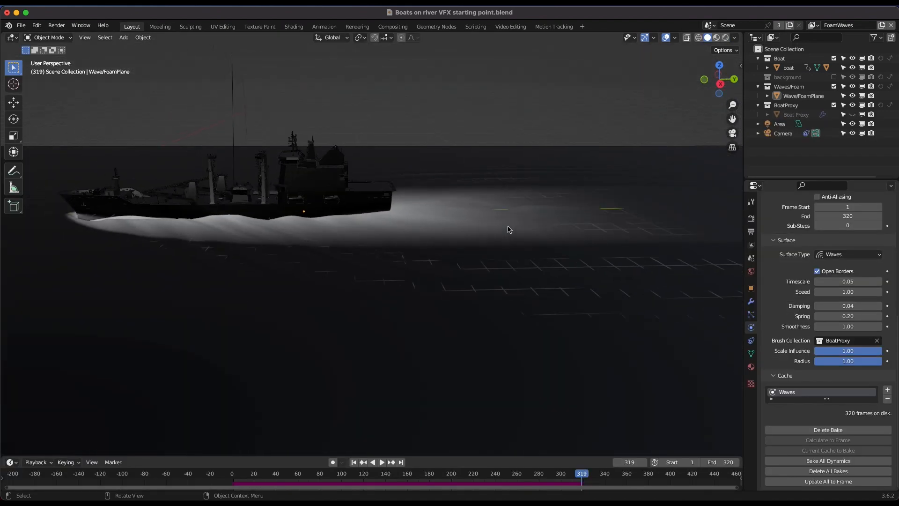
scroll(509, 229, "up", 4)
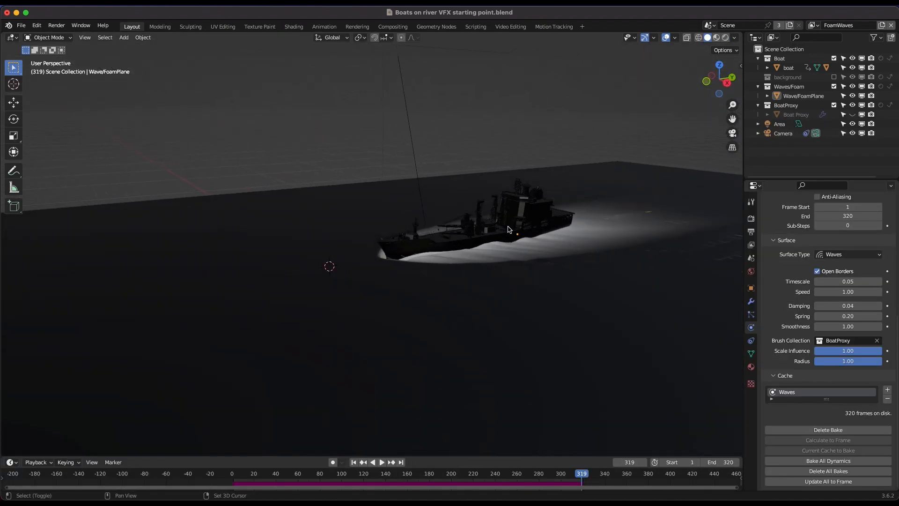
middle_click_drag(509, 229, 294, 257, "shift")
middle_click_drag(425, 233, 467, 225, "shift")
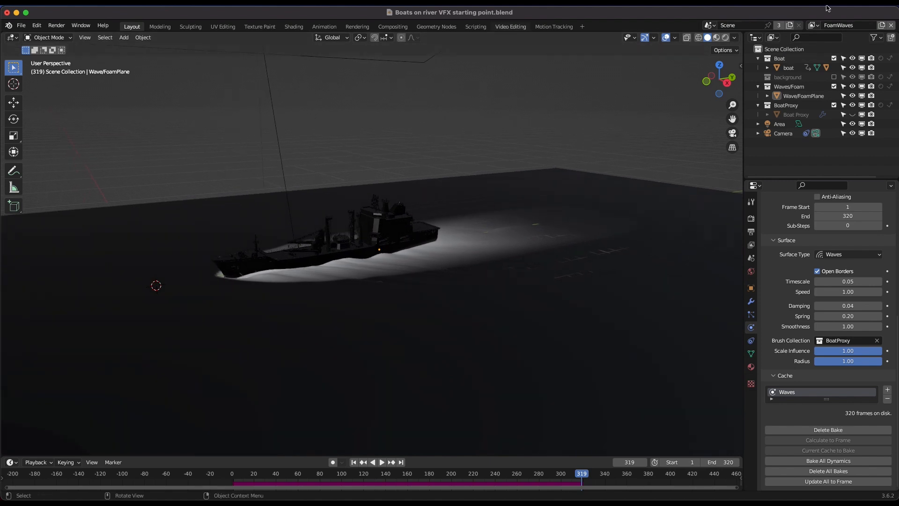
Choose the FoamWaves view layer and switch the Layout viewport to rendered shading
left_click(813, 25)
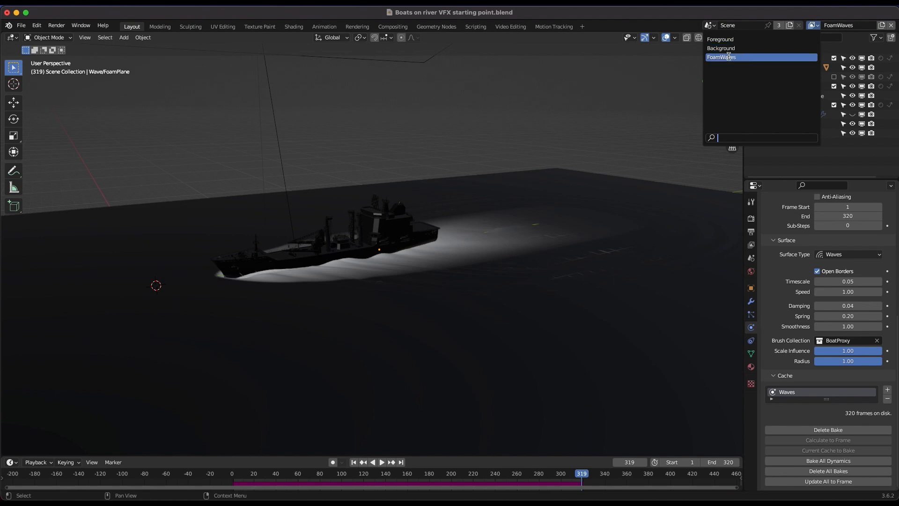
left_click(729, 58)
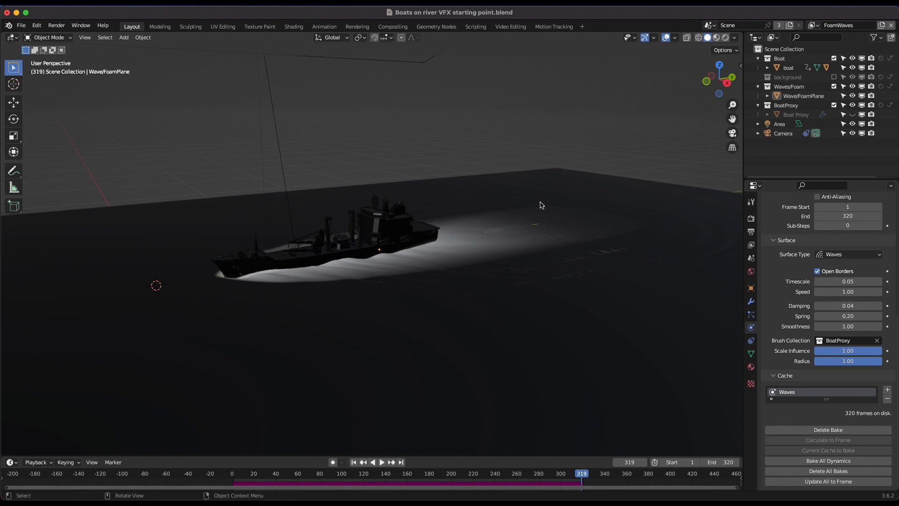
key("z")
left_click(382, 147)
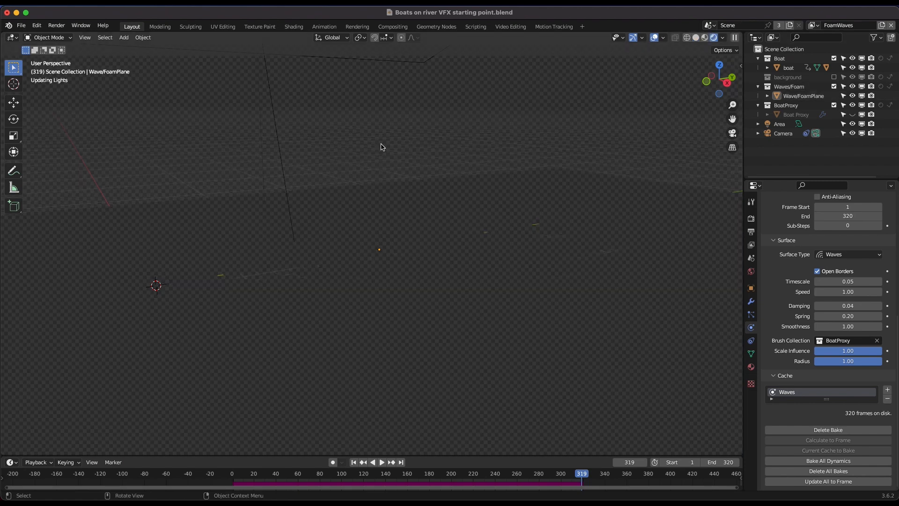
Set the Boat collection as a holdout and exclude the BoatProxy collection from the FoamWaves view layer
left_click(791, 67)
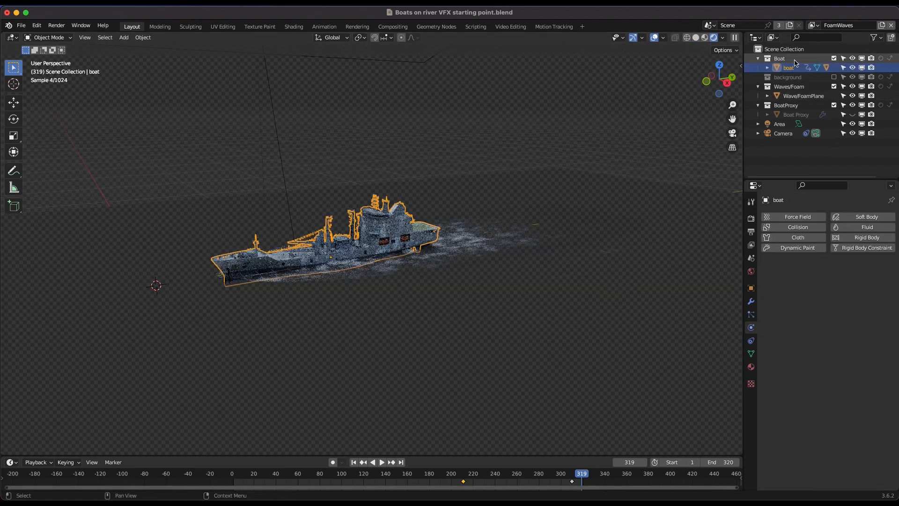
left_click(778, 59)
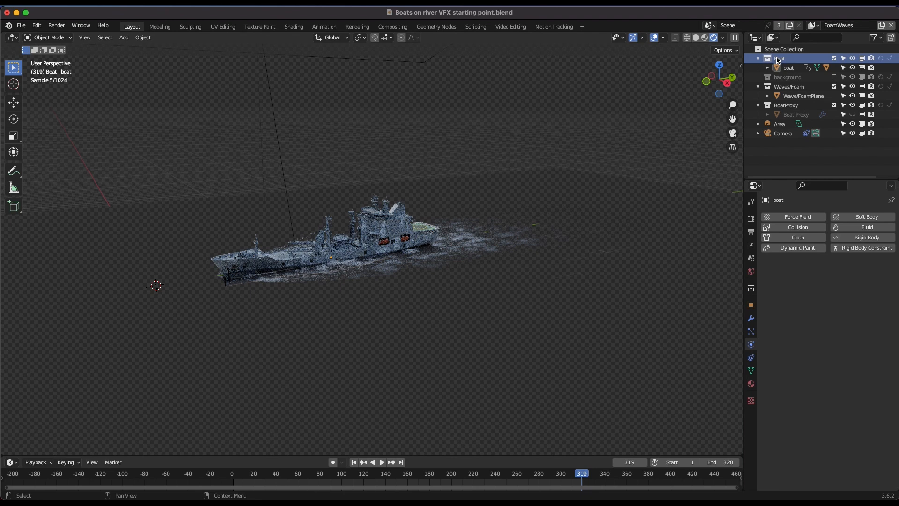
left_click(881, 58)
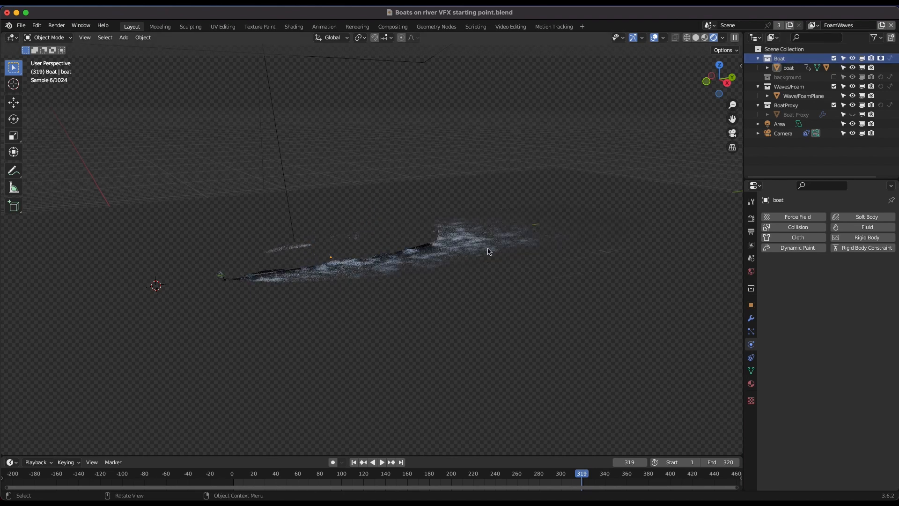
scroll(488, 251, "down", 3)
scroll(488, 252, "right", 10)
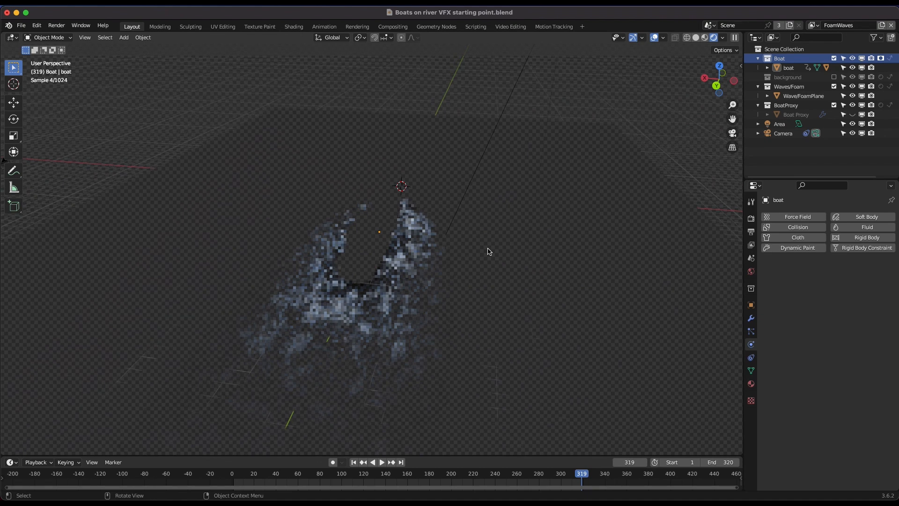
scroll(488, 251, "left", 10)
scroll(488, 252, "down", 3)
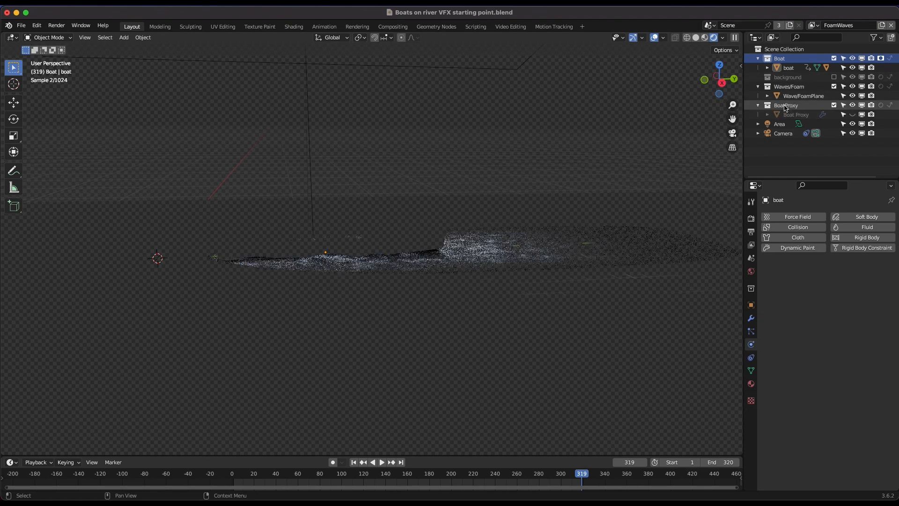
left_click(785, 106)
left_click(834, 106)
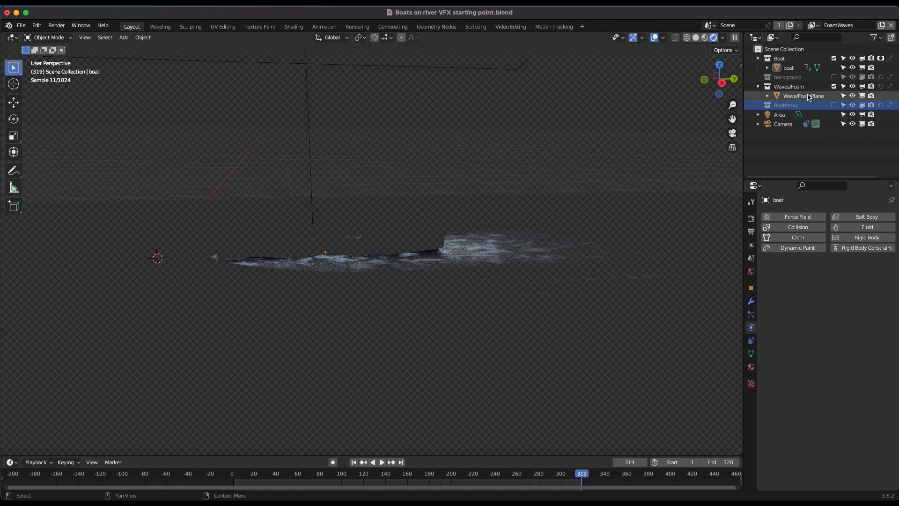
Switch to the Background view layer and delete the Ground object from the background collection
left_click(812, 27)
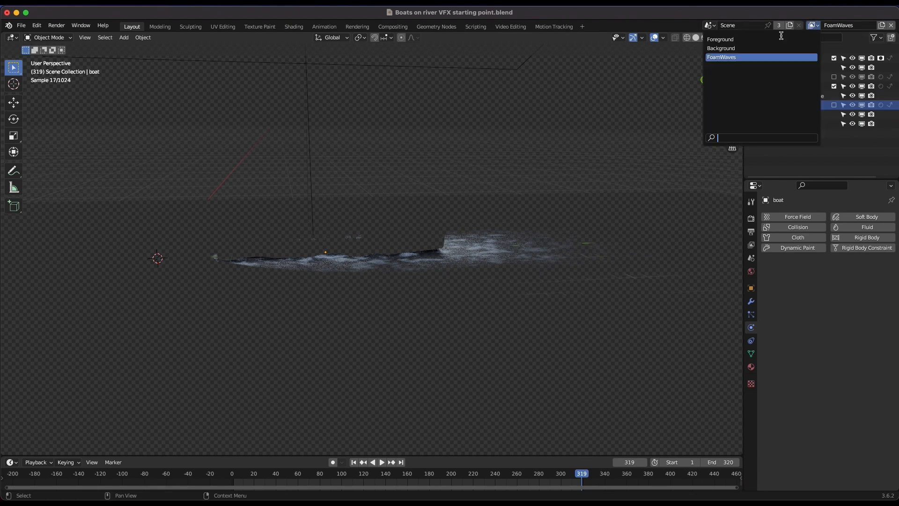
left_click(764, 46)
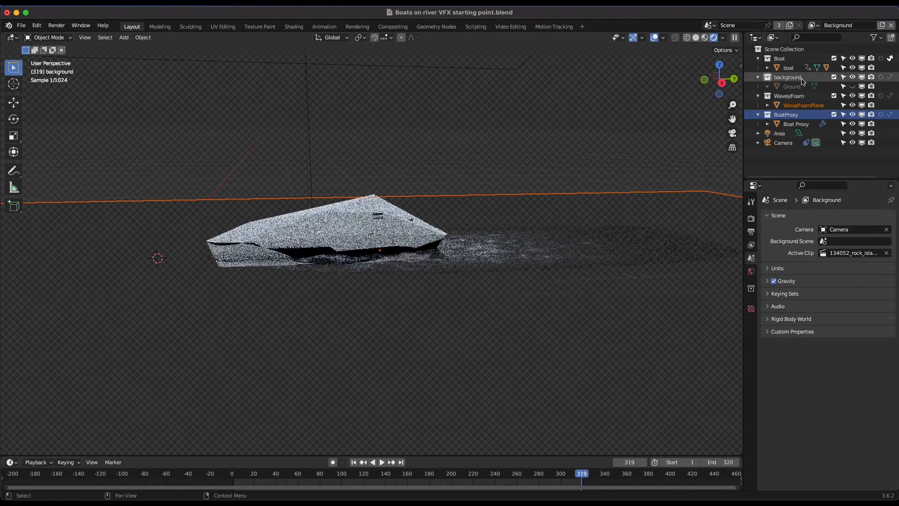
left_click(792, 106)
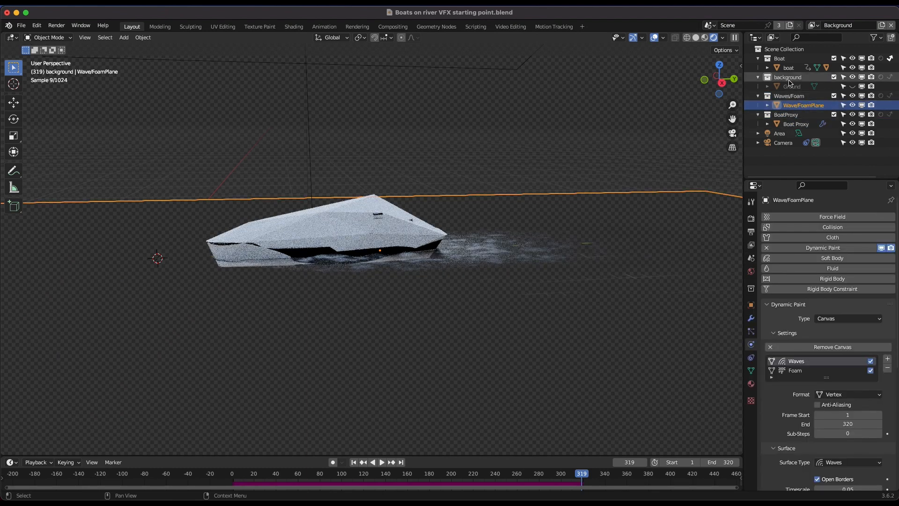
left_click(798, 87)
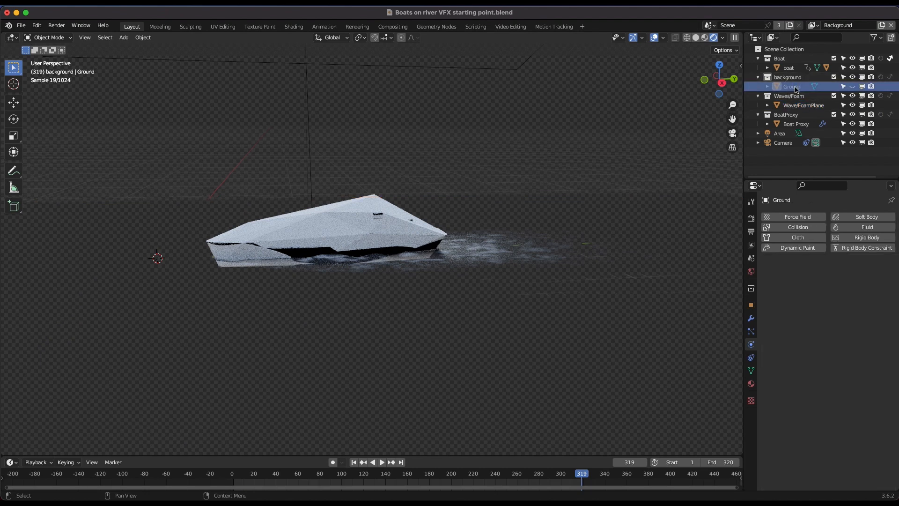
key("x")
Duplicate Wave/FoamPlane in place and move the copy into the background collection
left_click(799, 96)
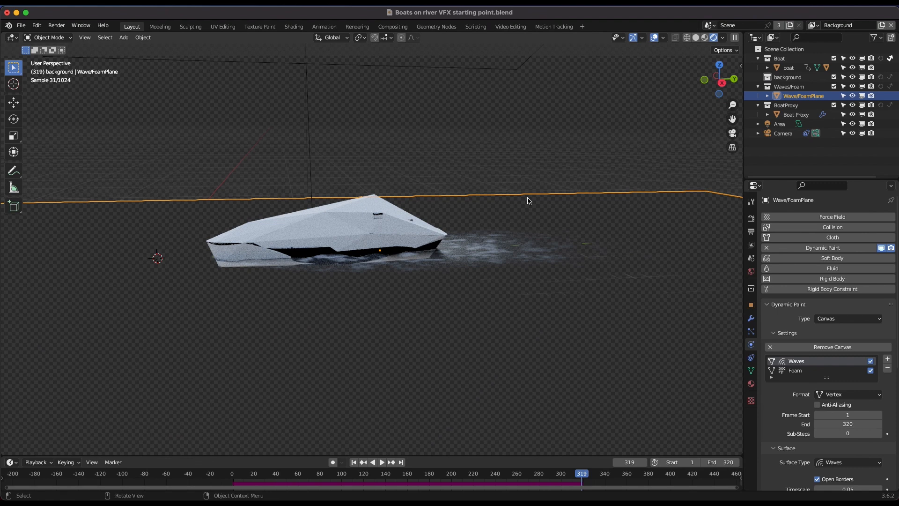
key("shift+d")
key("Escape")
left_click_drag(801, 105, 799, 76)
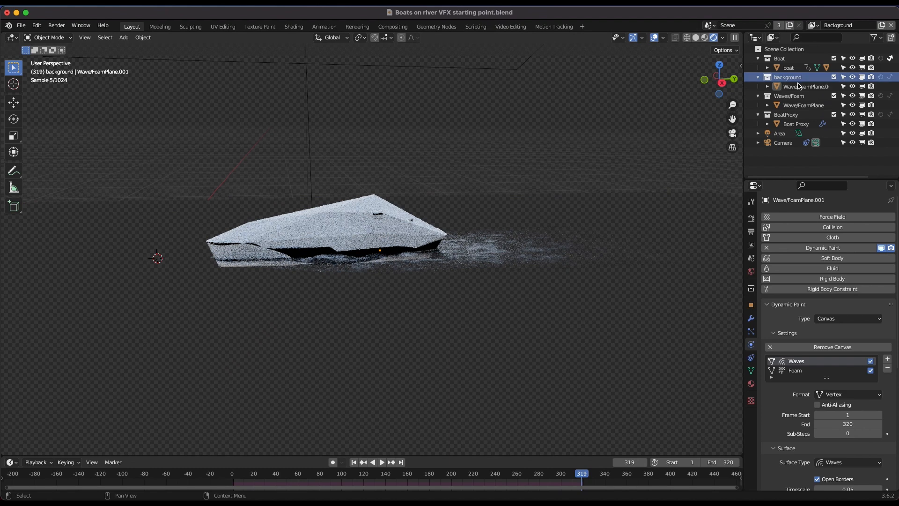
Rename the duplicated plane in the background collection as Oceanshadow
double_click(807, 87)
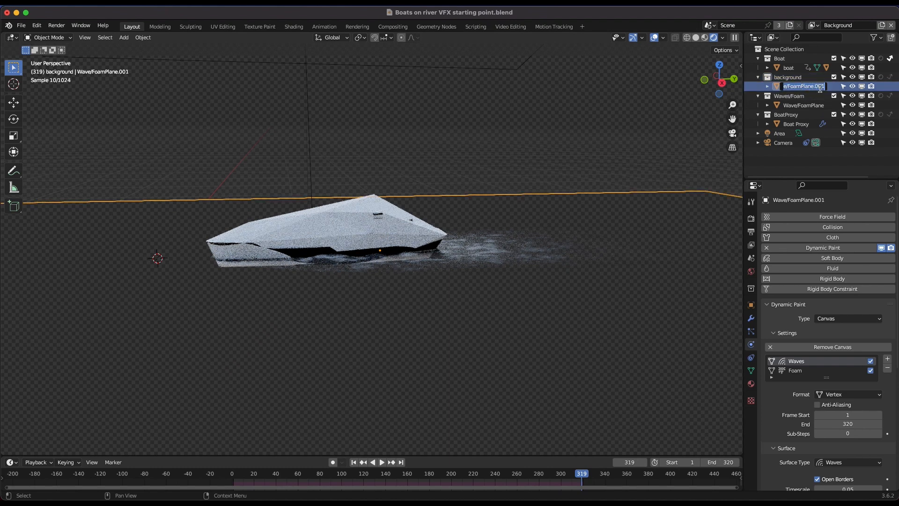
type("Oceans")
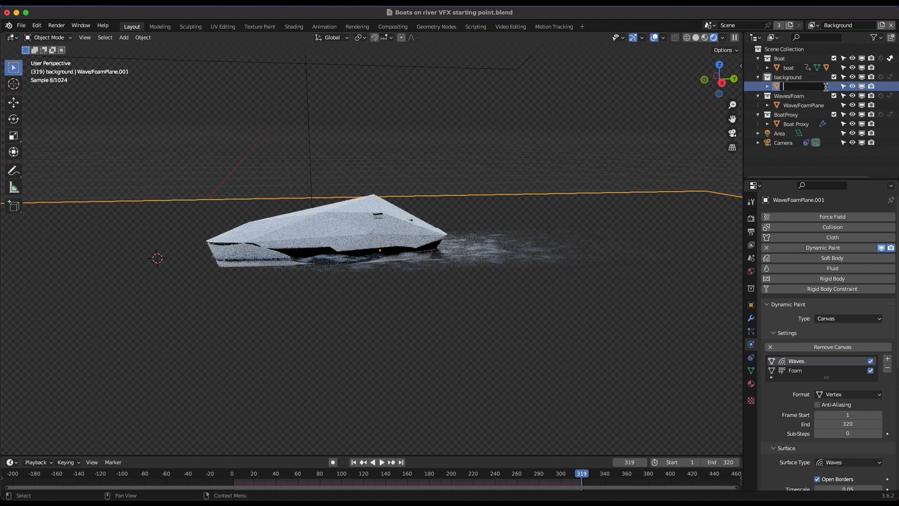
type("hadow")
key("Return")
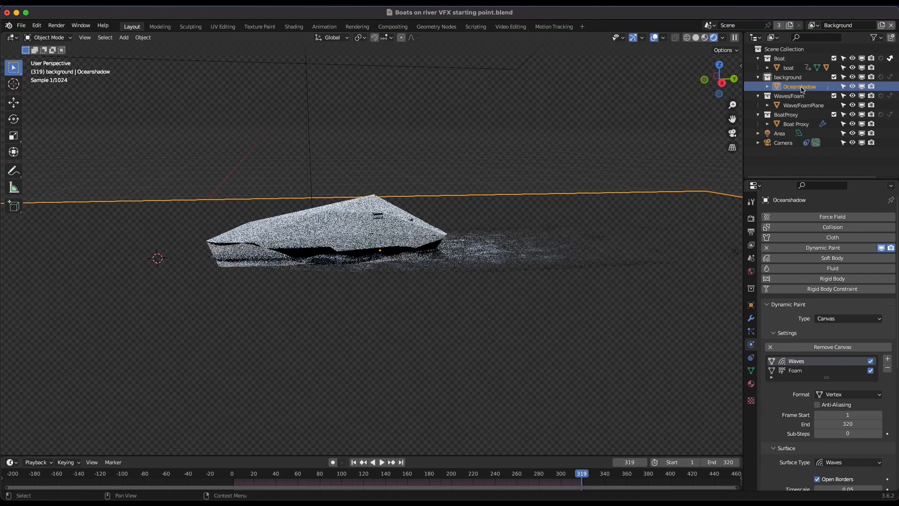
Exclude the BoatProxy and Waves/Foam collections from the Background view layer
left_click(833, 114)
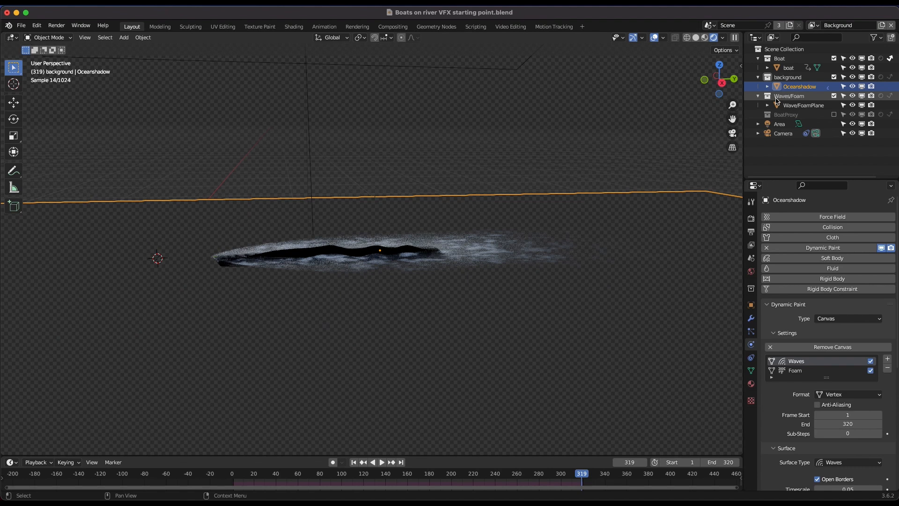
left_click(788, 96)
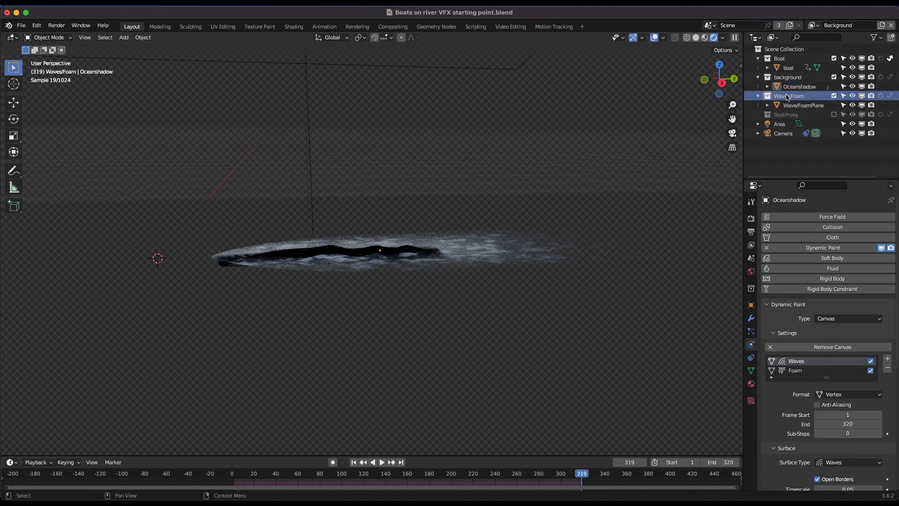
left_click(834, 96)
Bake all dynamics for the Oceanshadow plane's Dynamic Paint canvas
left_click(810, 87)
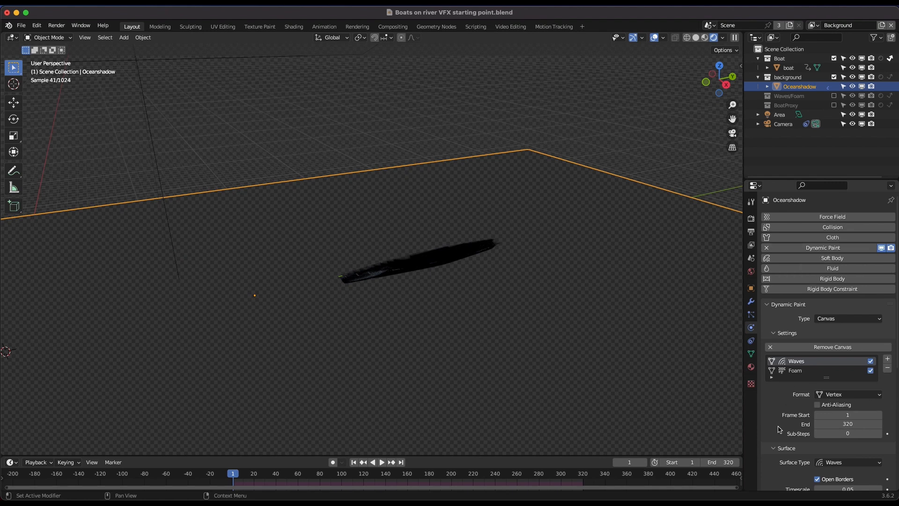
scroll(820, 328, "down", 10)
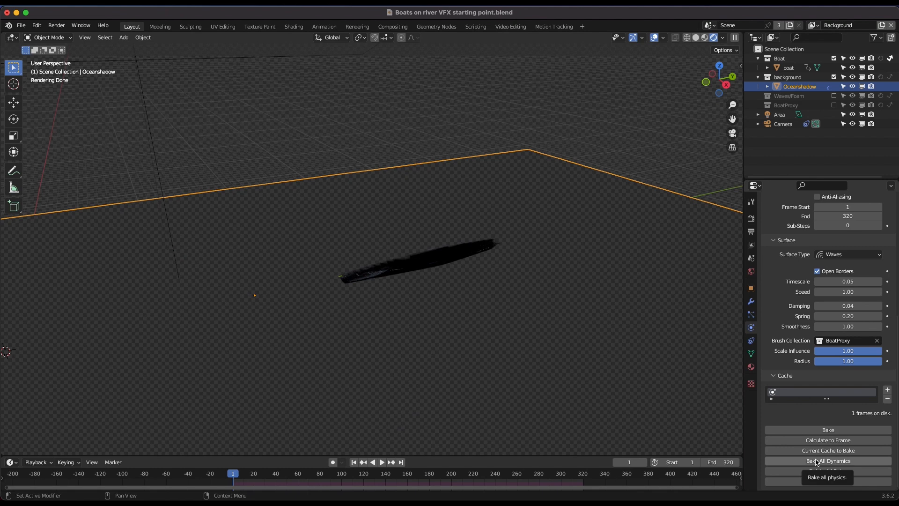
left_click(828, 461)
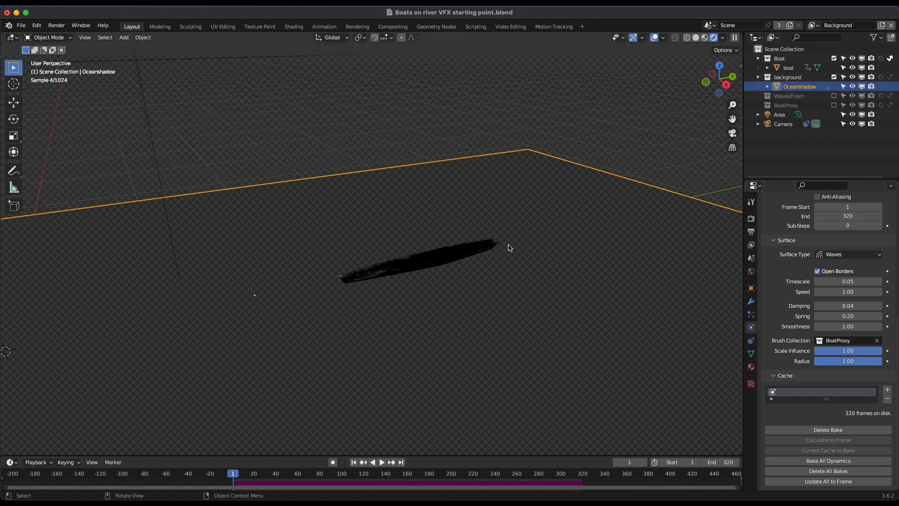
Remove the Foam material from the Oceanshadow plane and give it a new material
middle_click_drag(510, 247, 498, 295)
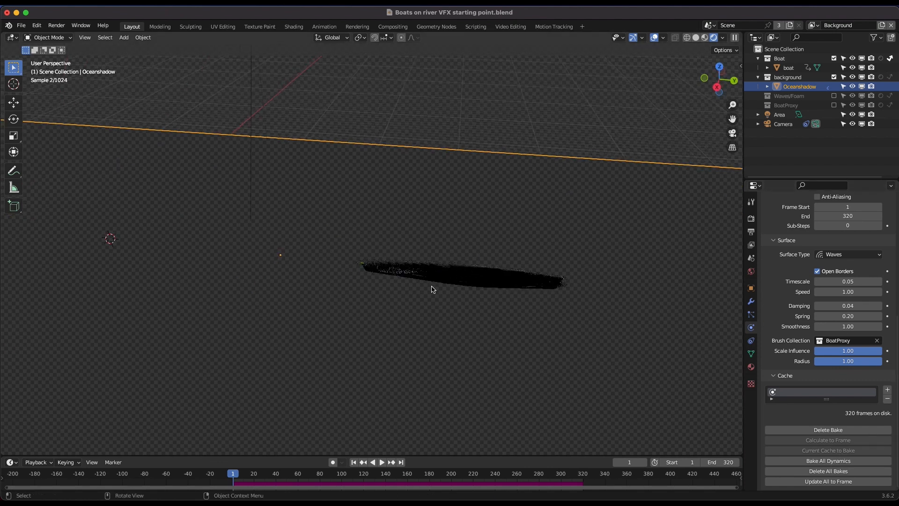
left_click(752, 368)
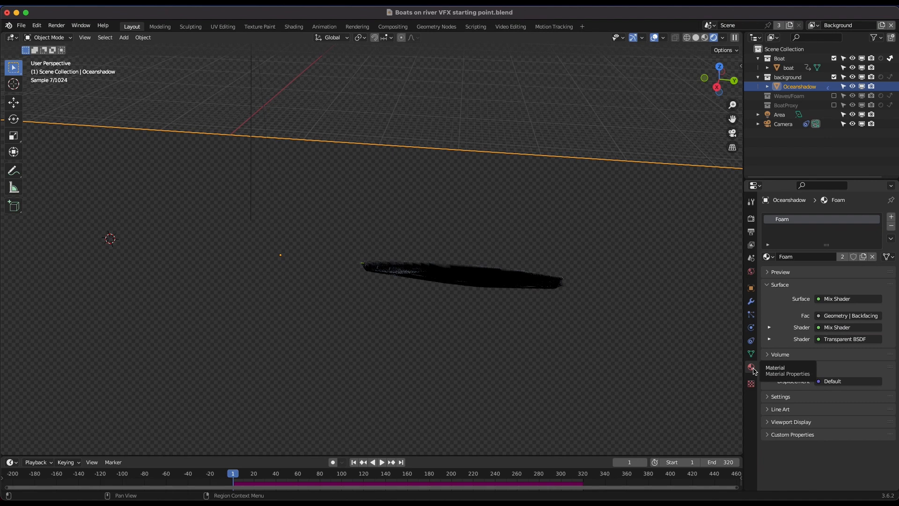
left_click(891, 227)
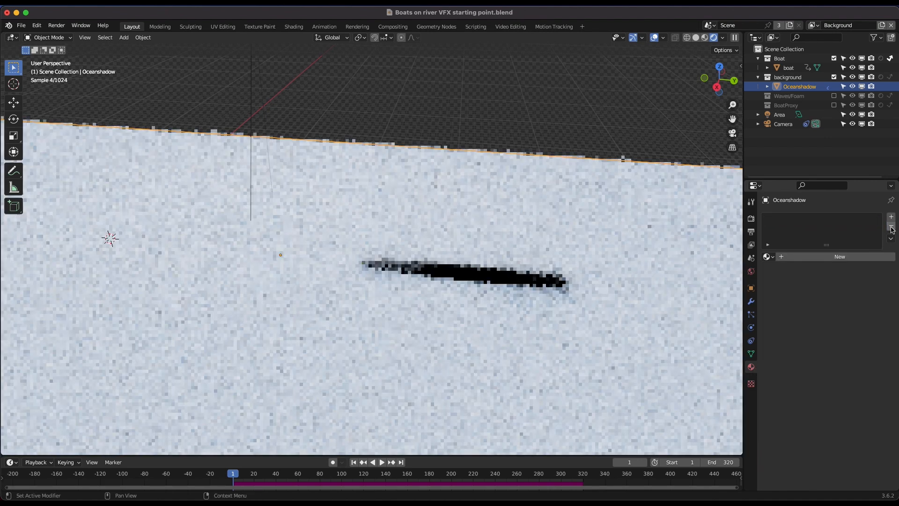
left_click(839, 256)
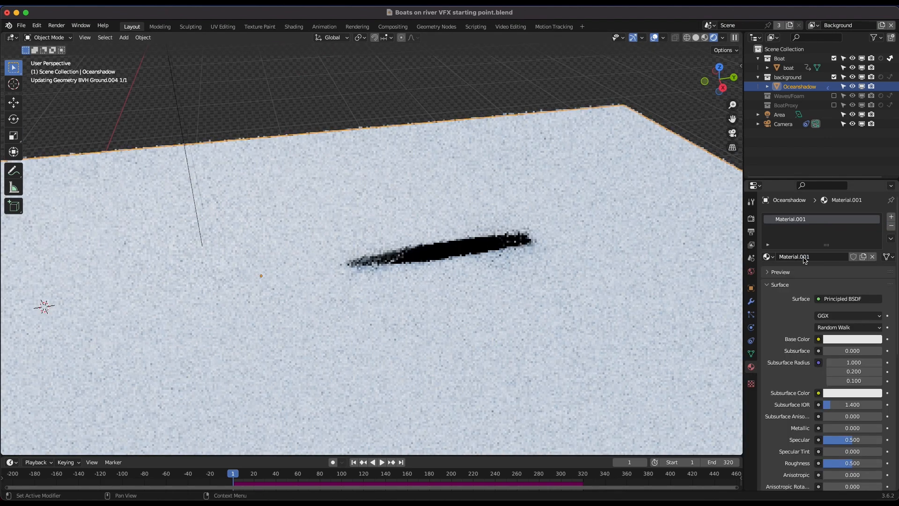
Sample the new material's base color from the dark sea near the footage's horizon and show the camera view in rendered shading
key("KP_0")
key("shift+z")
key("alt+a")
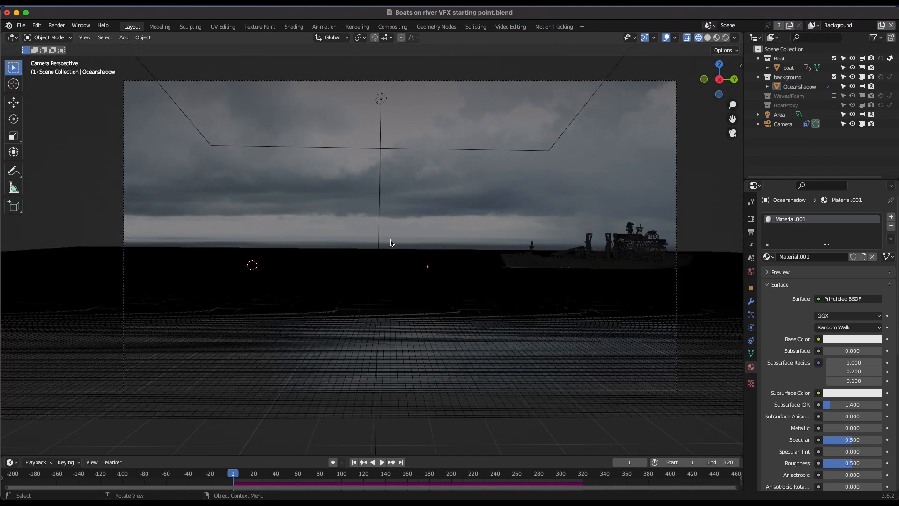
left_click(860, 341)
left_click(877, 305)
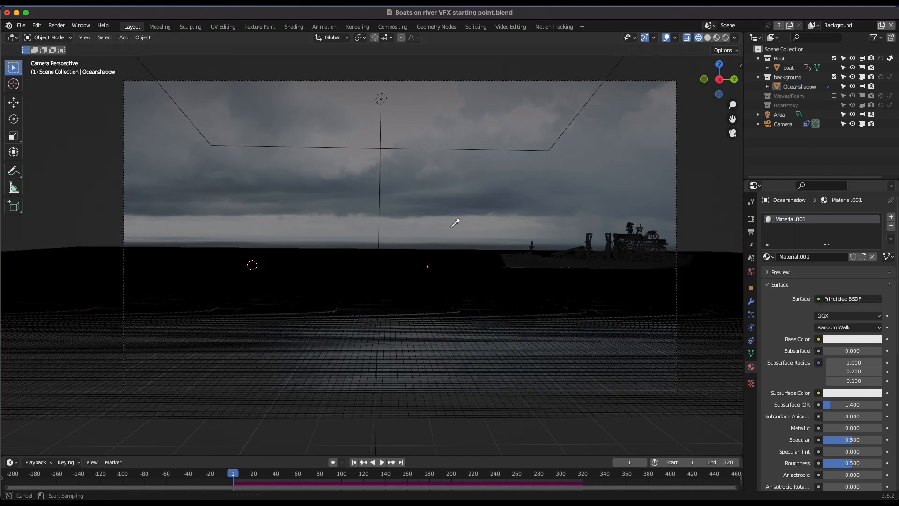
left_click(286, 241)
key("z")
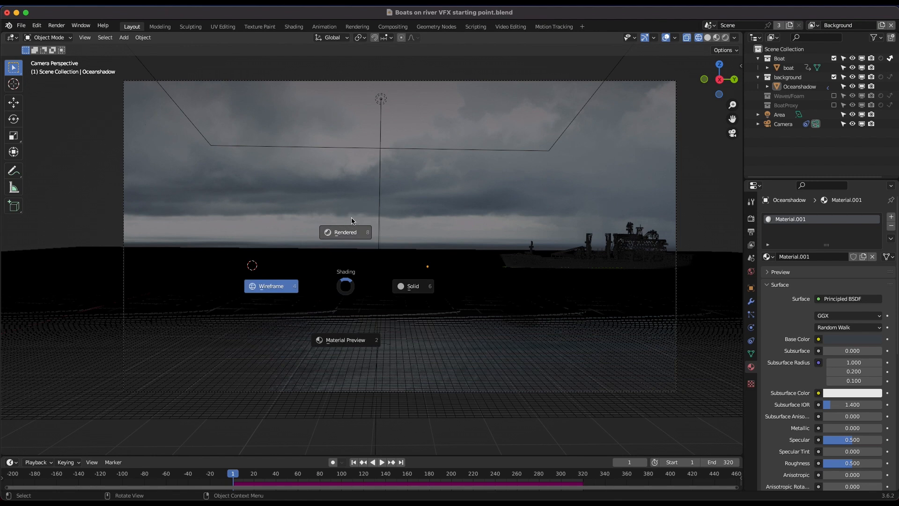
left_click(353, 216)
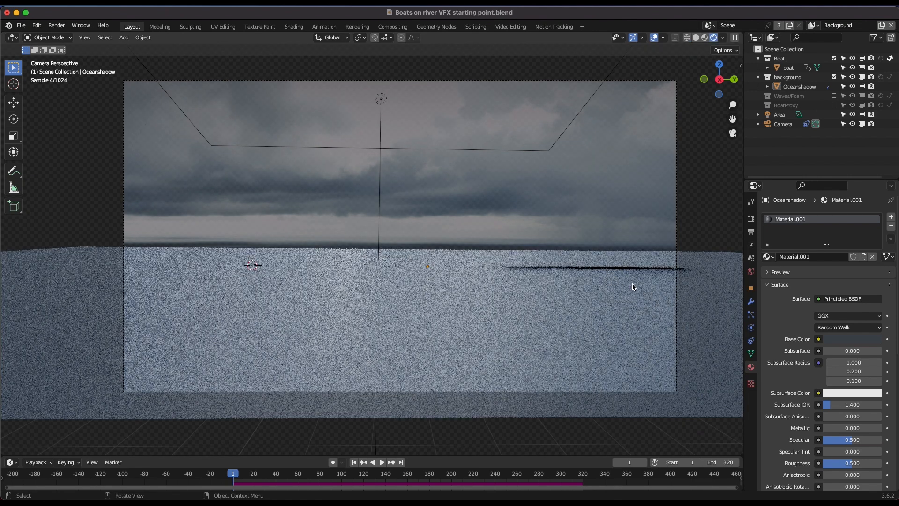
Make the Oceanshadow plane a shadow catcher in its object visibility settings
left_click(752, 287)
scroll(862, 439, "down", 3)
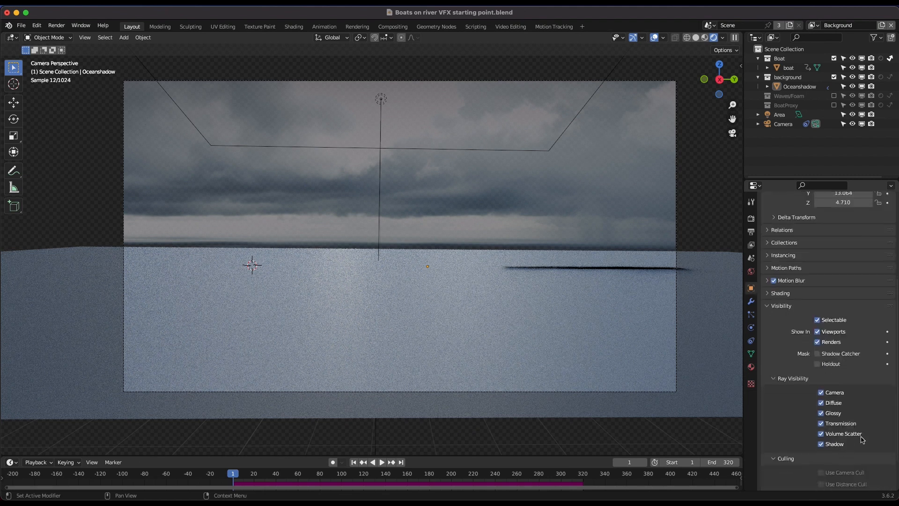
left_click(818, 354)
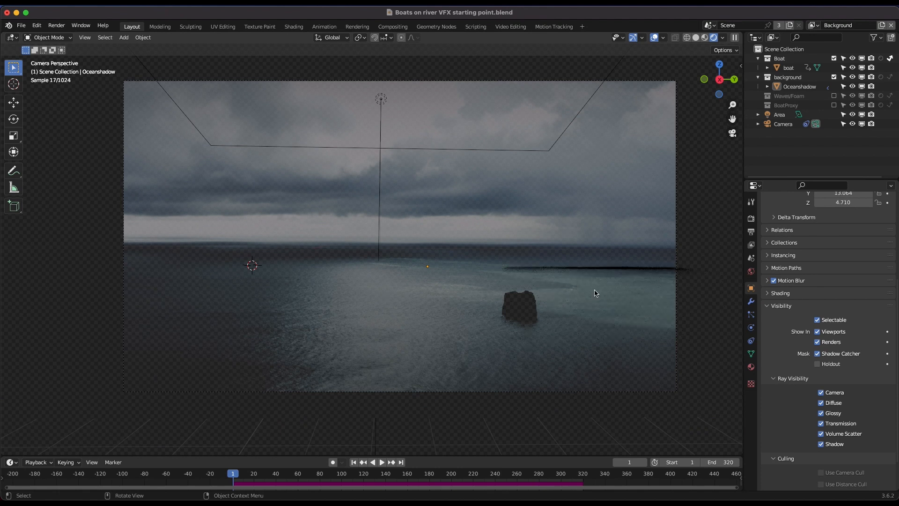
Switch to the Foreground view layer and exclude the BoatProxy collection from it
left_click(790, 87)
left_click(779, 58)
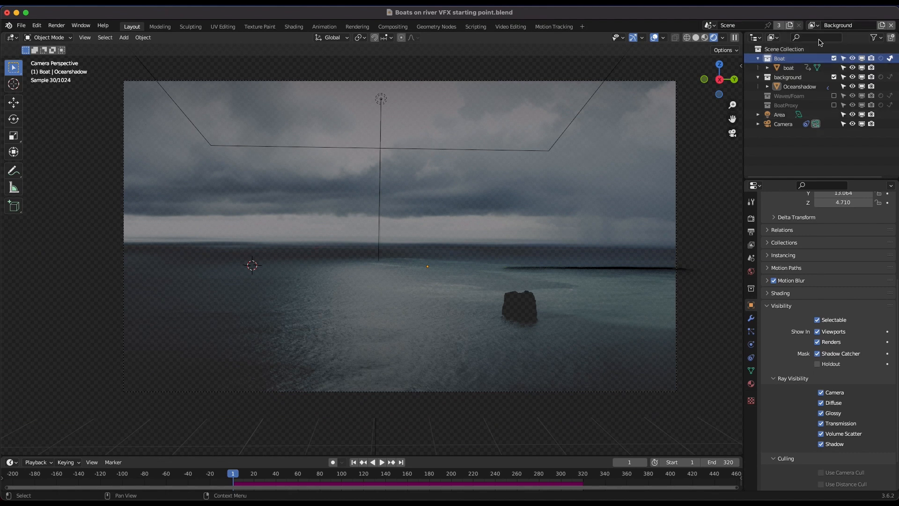
left_click(815, 25)
left_click(733, 41)
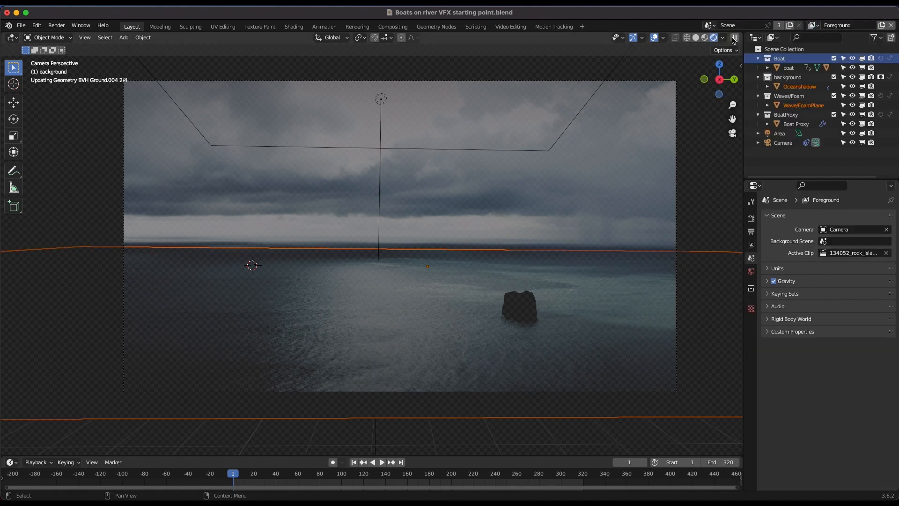
left_click(788, 116)
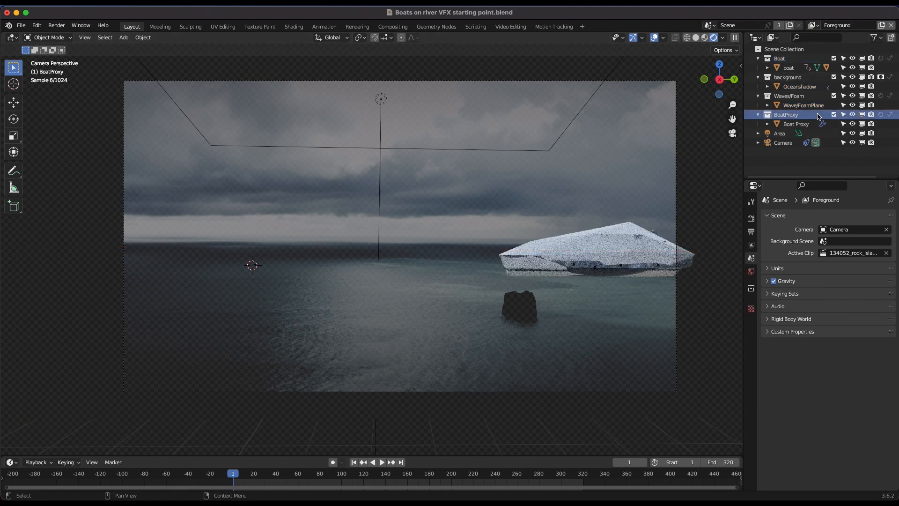
left_click(834, 115)
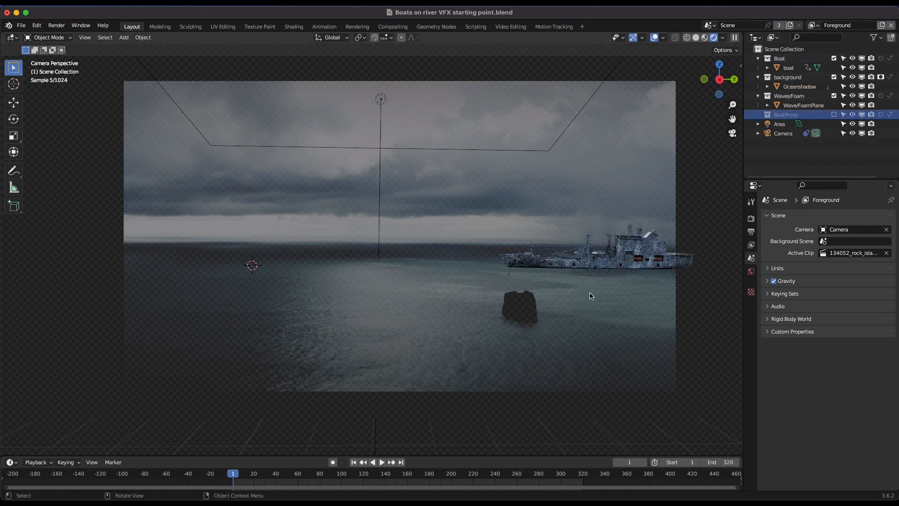
Exclude the Waves/Foam collection from the Foreground view layer
left_click(629, 255)
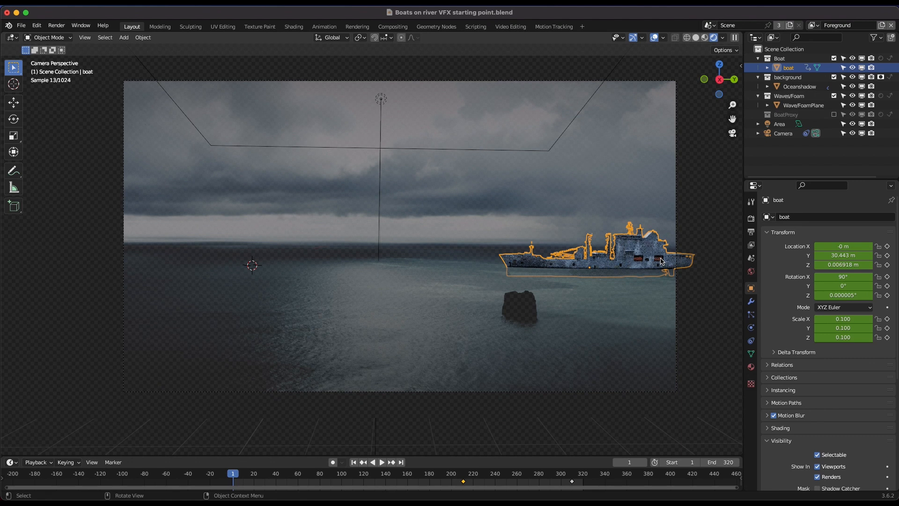
left_click(881, 77)
left_click(826, 96)
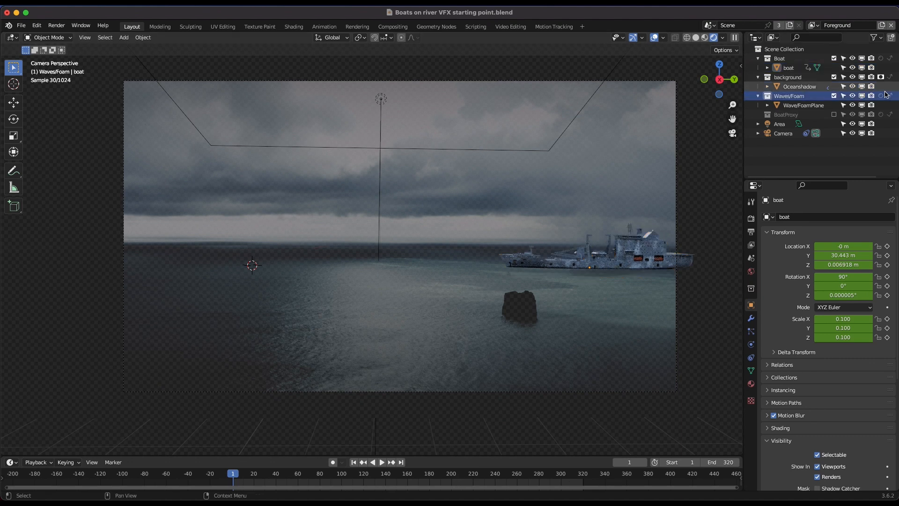
left_click(834, 96)
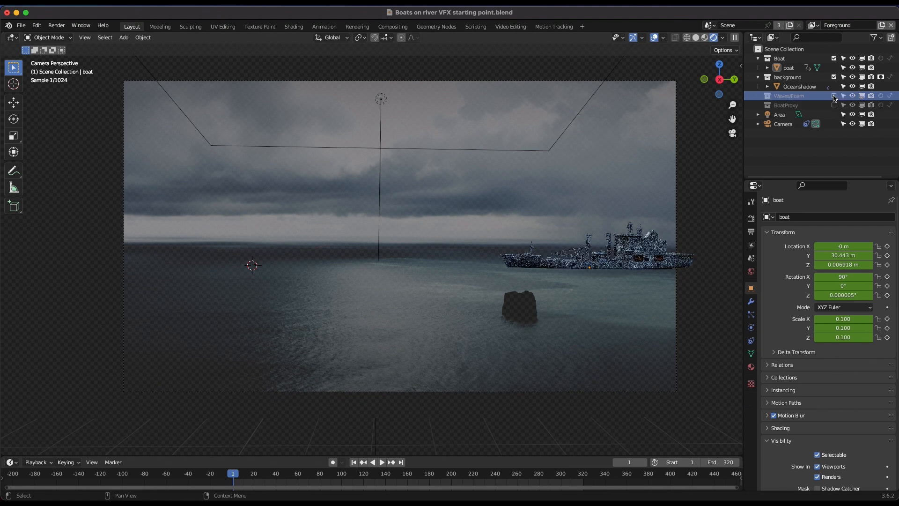
Select the Oceanshadow plane and go to frame 165 to check the rendered boat against the water
left_click(798, 87)
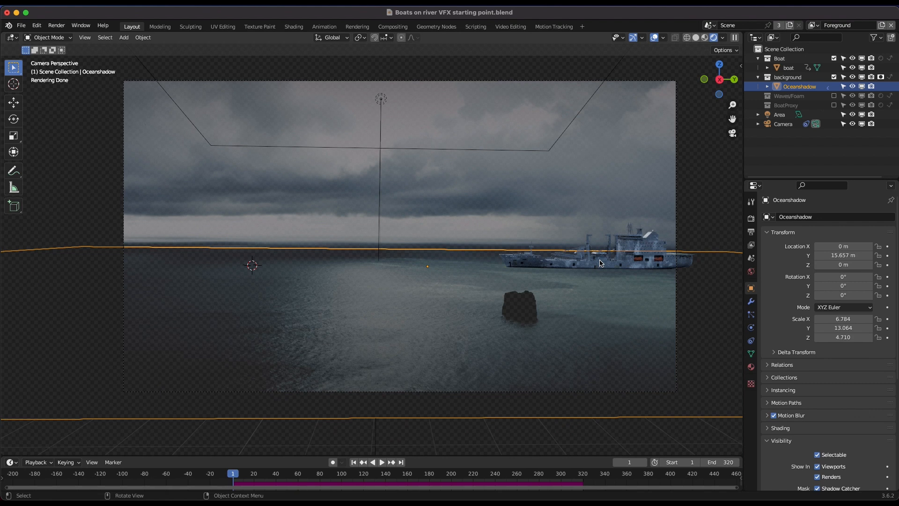
left_click(355, 462)
left_click(413, 475)
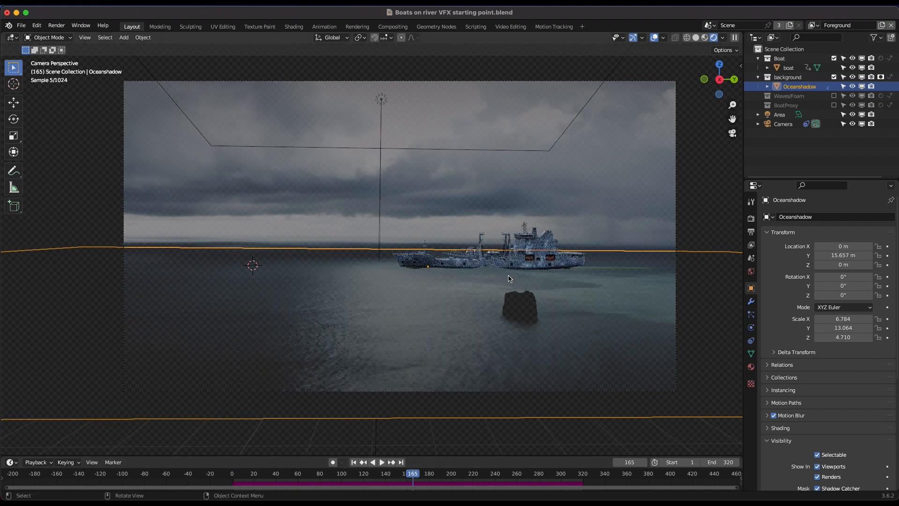
scroll(474, 273, "up", 2)
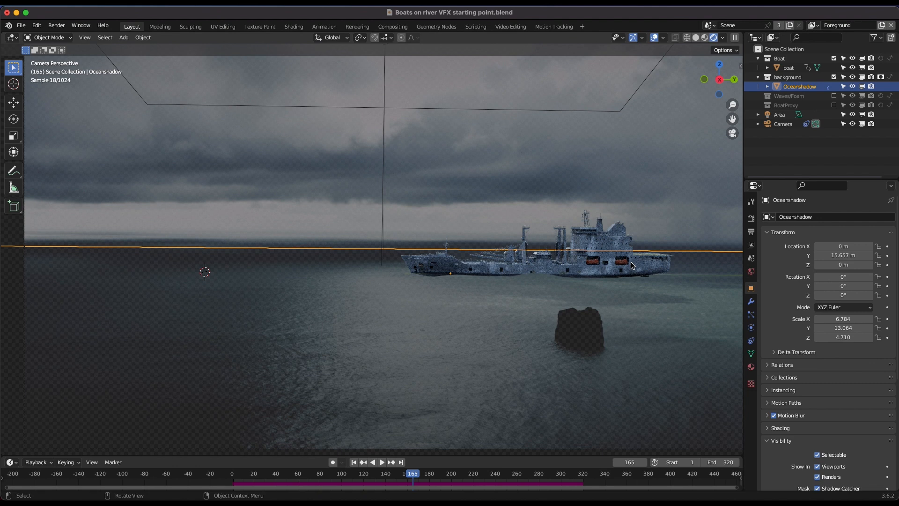
Switch to the FoamWaves view layer and check the rendered foam around the boat's holdout
left_click(815, 25)
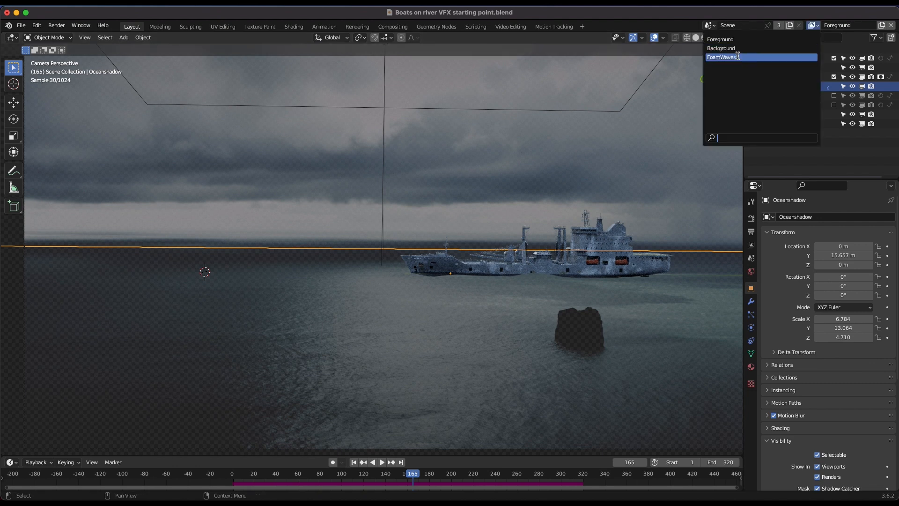
left_click(733, 57)
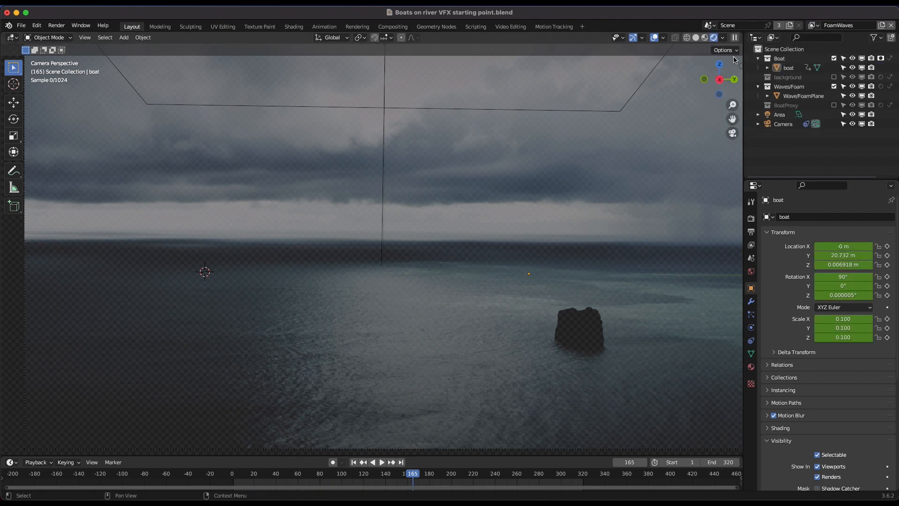
scroll(509, 325, "right", 5, "shift")
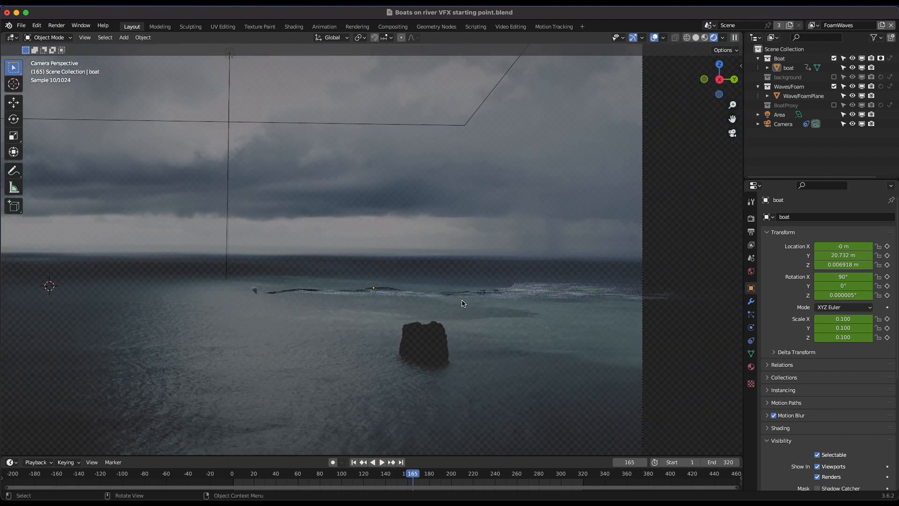
Switch the viewport to solid shading with the whole camera frame in view and render the current frame as an image
key("z")
scroll(342, 291, "down", 3)
scroll(341, 291, "left", 5, "shift")
scroll(342, 291, "up", 1, "shift")
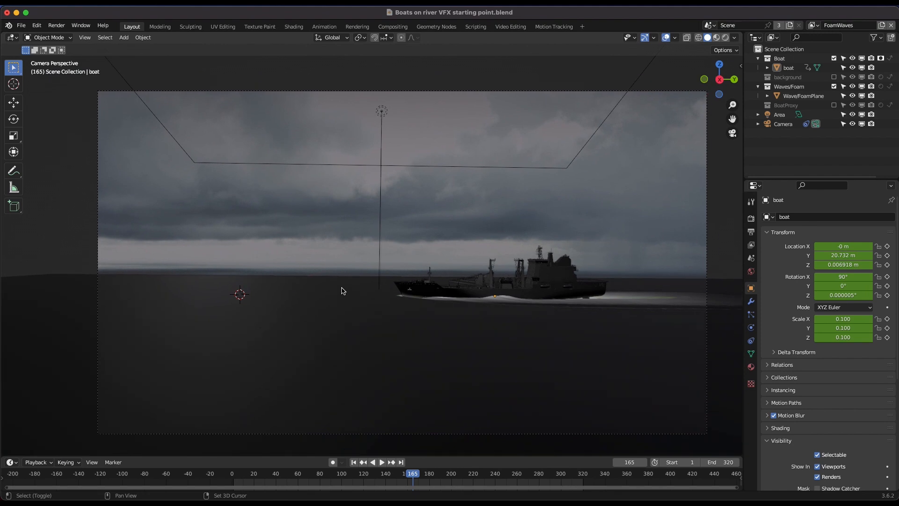
left_click(56, 25)
left_click(70, 38)
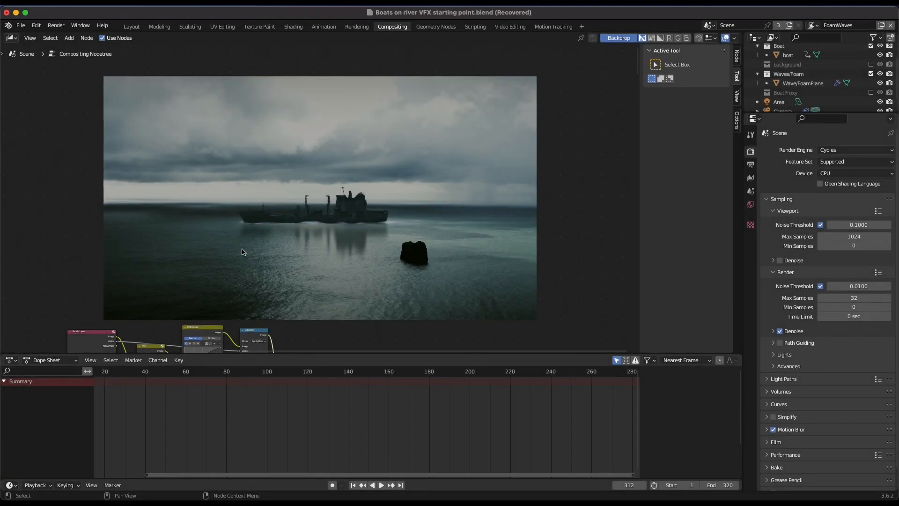
Examine the compositing node tree that combines the view layers over the backdrop image
scroll(287, 215, "down", 3)
scroll(287, 215, "up", 5)
scroll(264, 224, "down", 4, "ctrl")
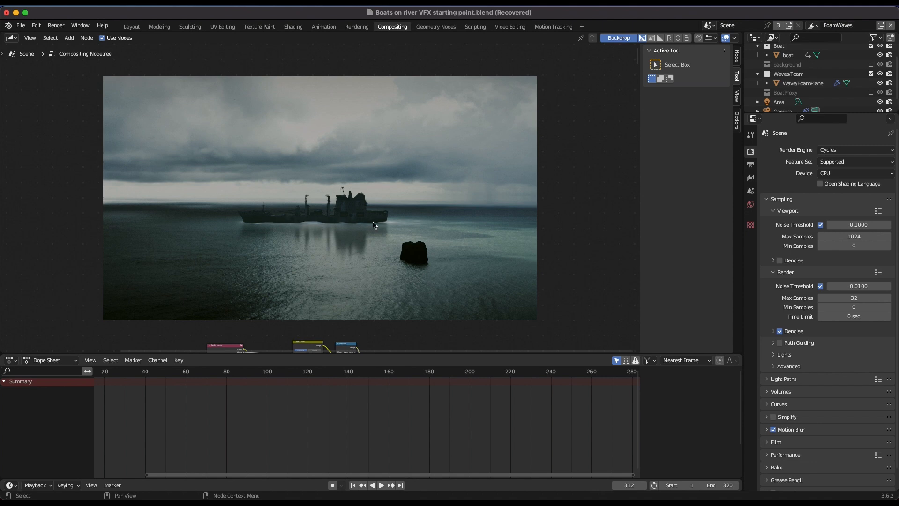
scroll(359, 230, "down", 5)
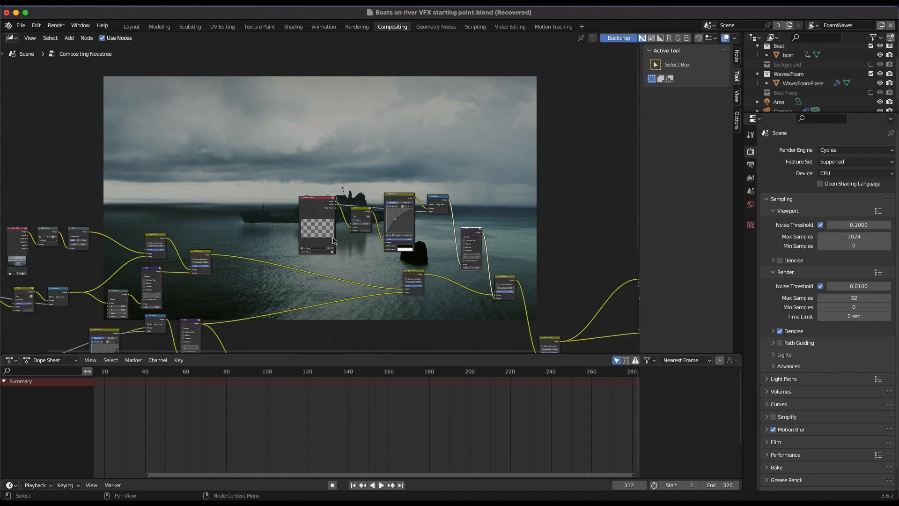
Select the FoamWaves node chain from its Render Layers node through the Blur node to inspect it
scroll(347, 234, "up", 2)
scroll(334, 239, "down", 3)
scroll(333, 241, "up", 5)
scroll(356, 246, "up", 3)
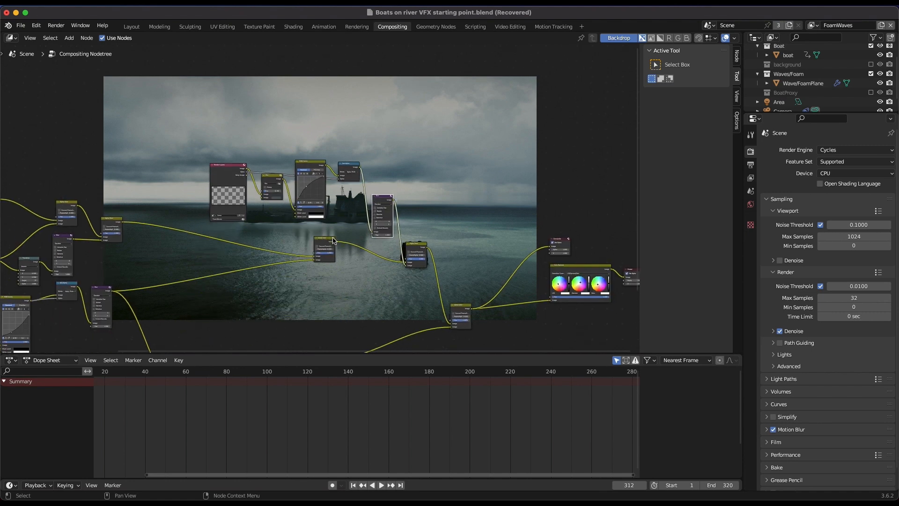
scroll(416, 265, "up", 3)
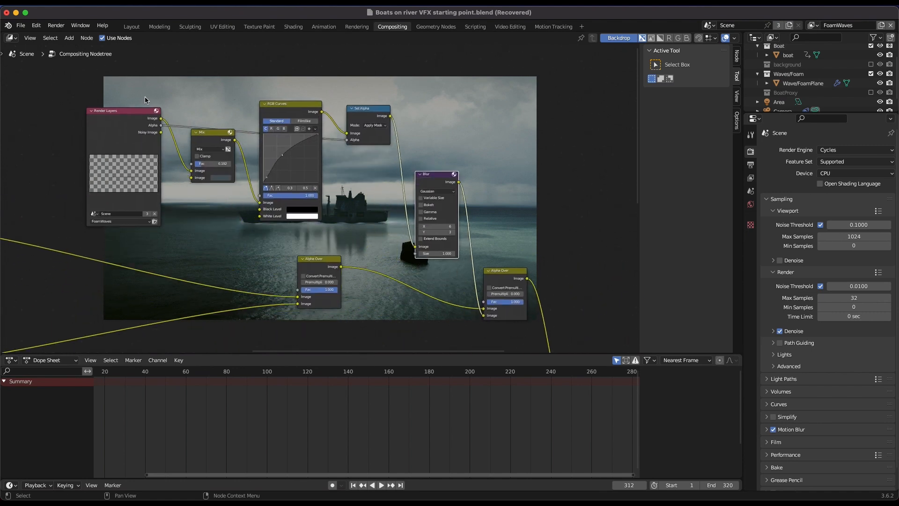
left_click_drag(111, 95, 496, 229)
middle_click_drag(390, 215, 369, 207)
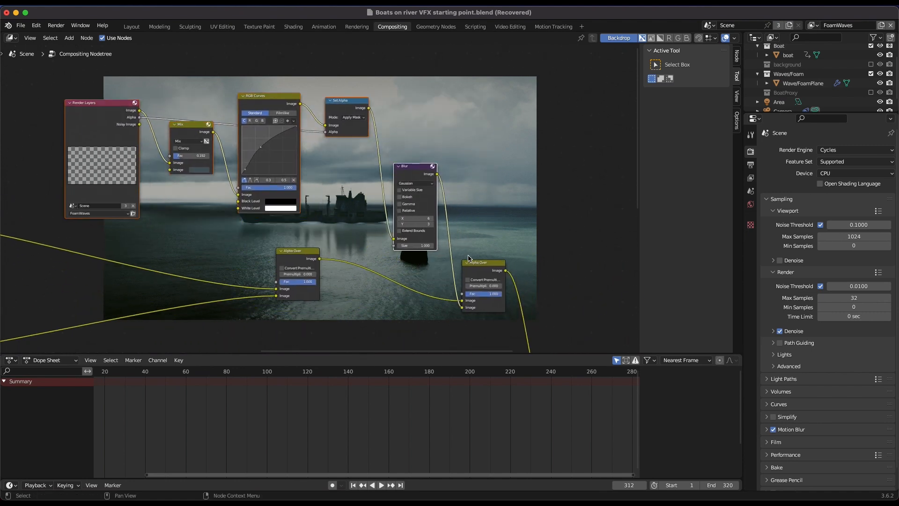
Lower the factor of the Alpha Over node fed by the FoamWaves Blur to view the composite without foam
left_click(484, 271)
scroll(485, 272, "right", 5)
scroll(484, 273, "up", 4)
scroll(484, 273, "down", 5)
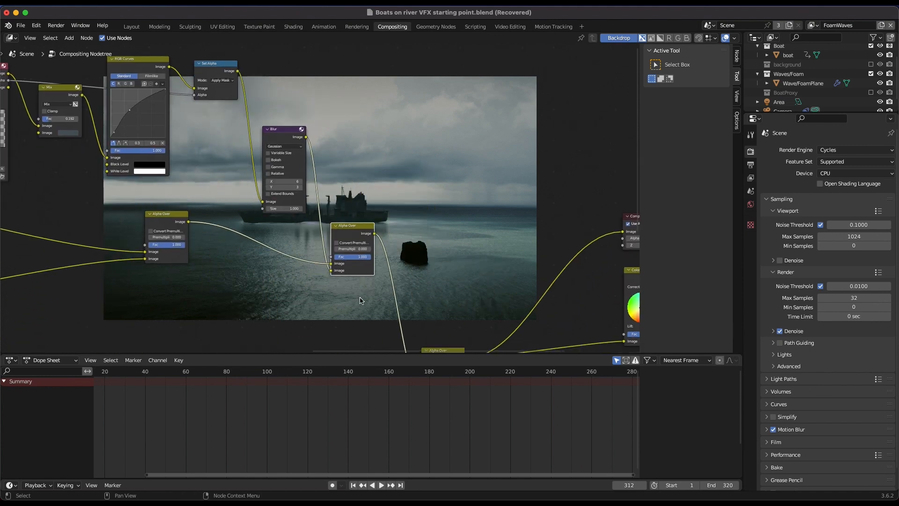
left_click_drag(362, 259, 334, 257)
scroll(380, 206, "up", 8)
scroll(379, 206, "right", 4)
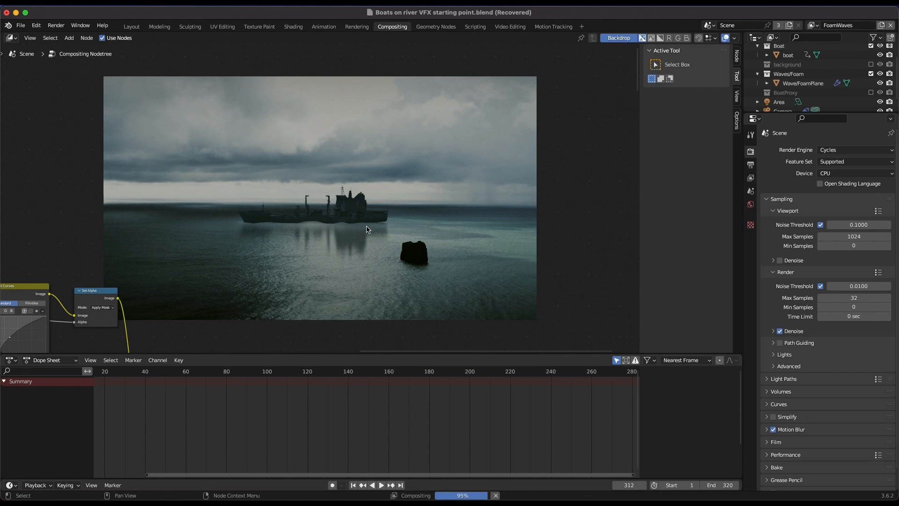
Raise the foam Alpha Over node's factor again to bring the foam back into the composite
scroll(316, 227, "left", 6)
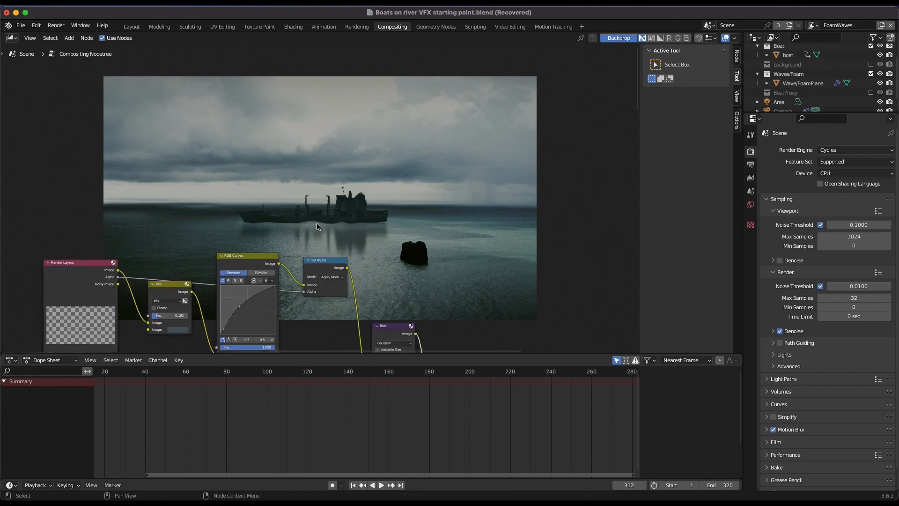
scroll(574, 313, "down", 5)
scroll(574, 314, "right", 5)
left_click_drag(284, 271, 301, 271)
scroll(313, 219, "up", 7)
scroll(312, 219, "right", 2)
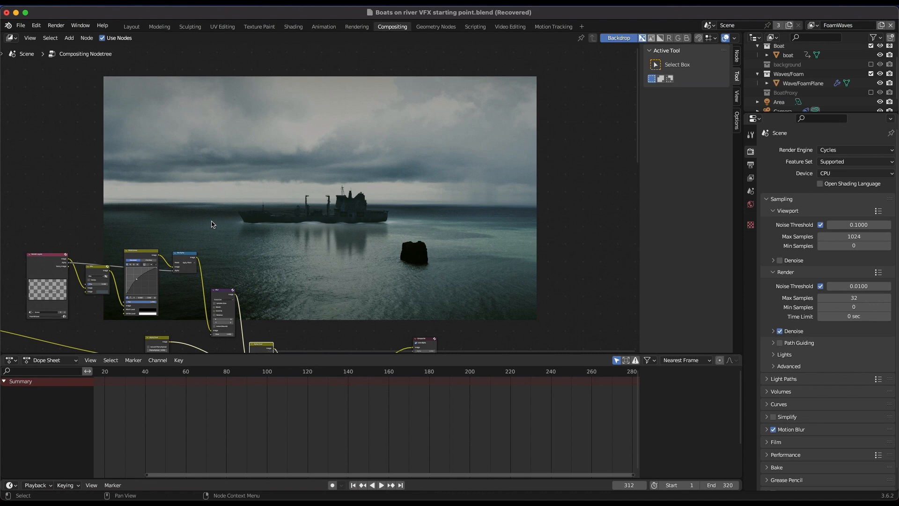
Examine the composited foam along the boat's waterline and enlarge the backdrop for a closer view
scroll(298, 218, "left", 8)
scroll(448, 215, "up", 2)
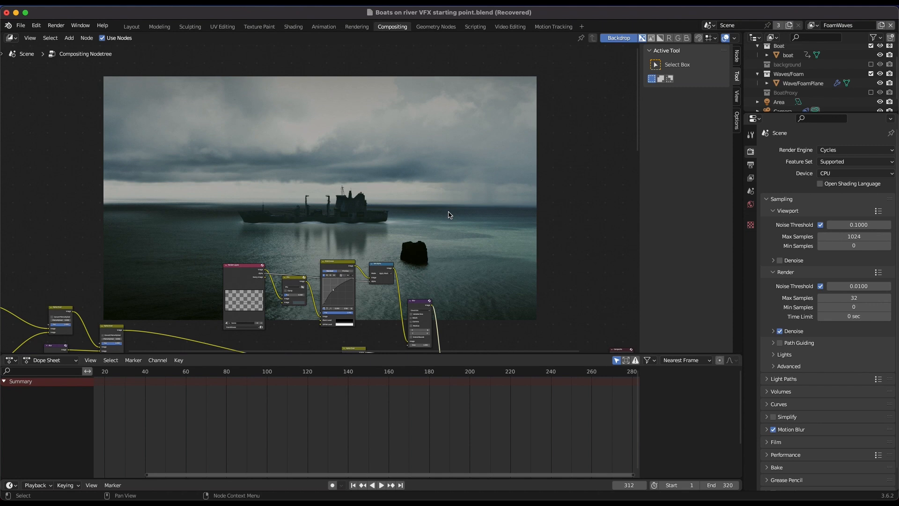
scroll(340, 227, "right", 3)
scroll(341, 220, "down", 2)
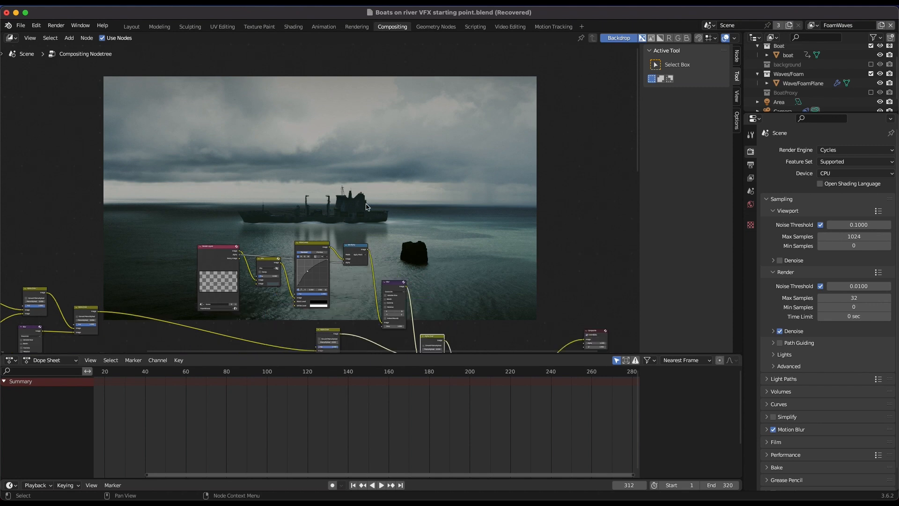
scroll(407, 243, "down", 5)
scroll(408, 244, "right", 3)
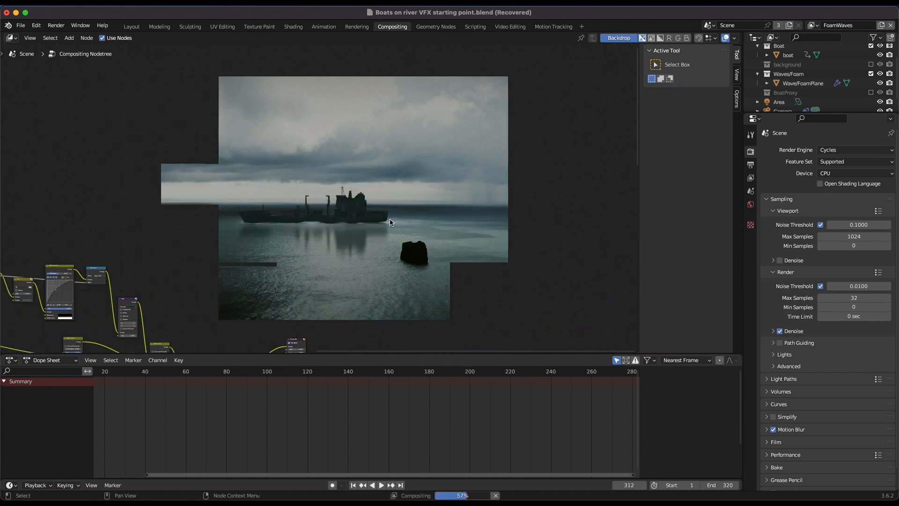
scroll(294, 225, "down", 5)
scroll(295, 225, "right", 5)
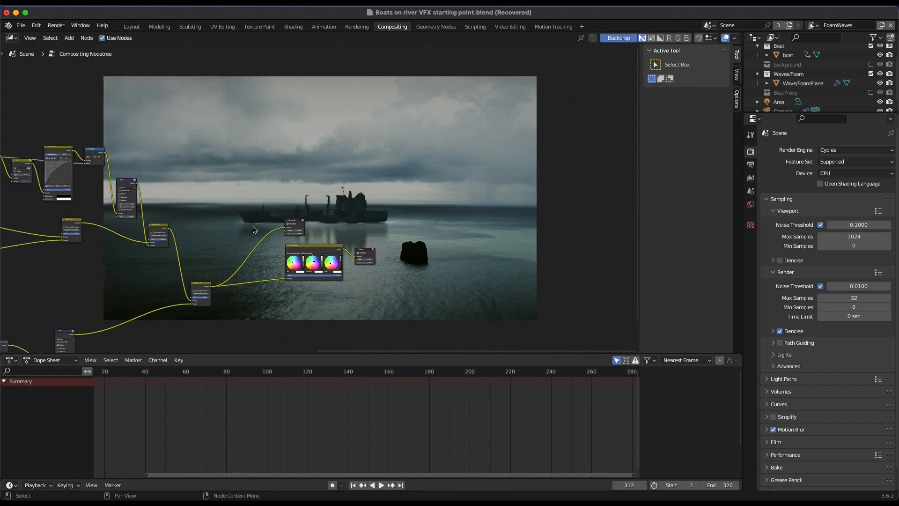
key("alt+v")
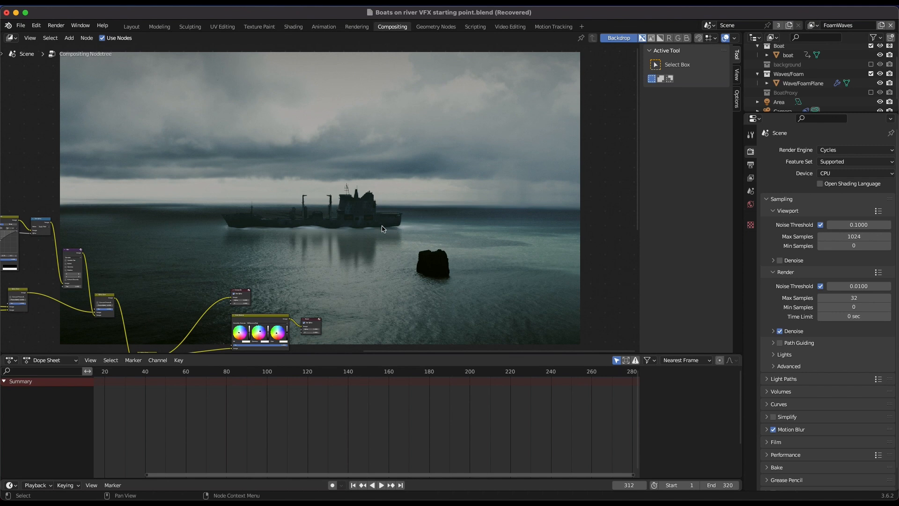